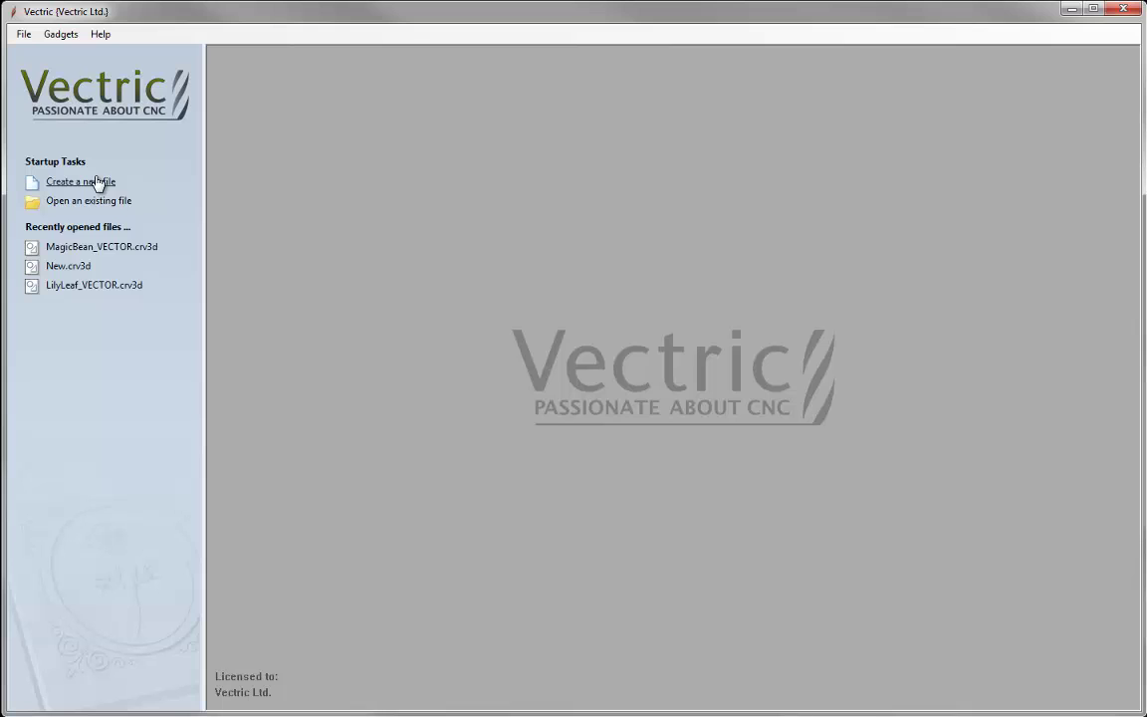
Create a new job 11 inches wide and 7 inches high with a material thickness of 0.75 inches
{"action": "left_click", "coordinate": [97, 183]}
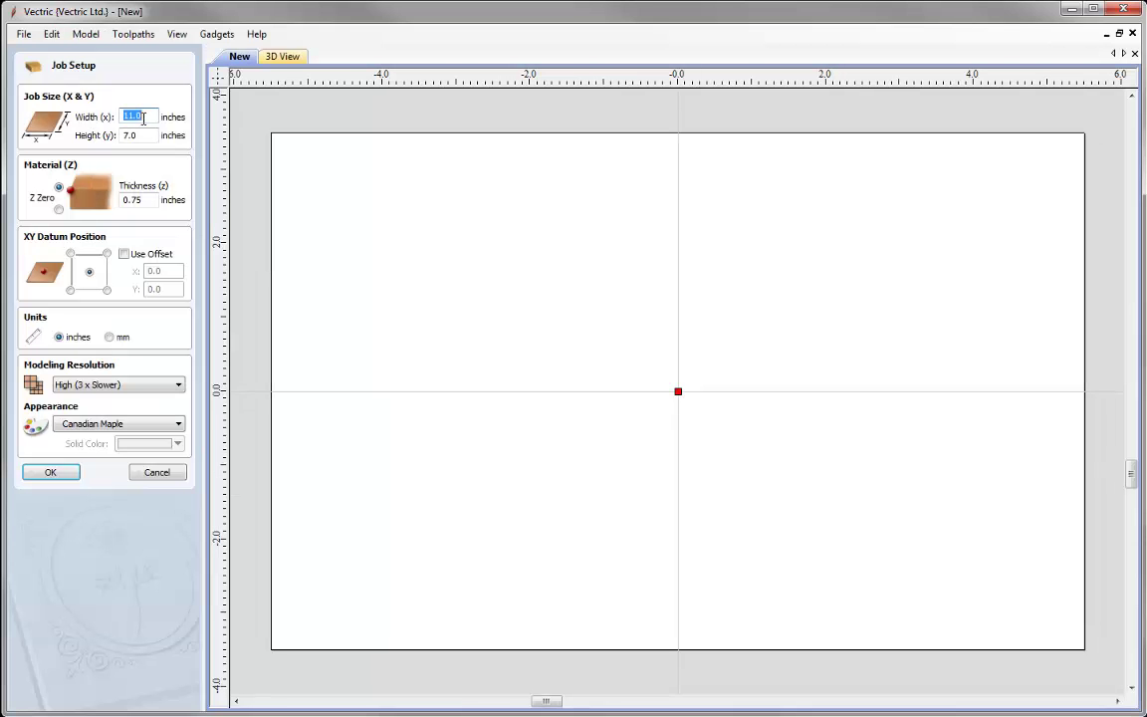
{"action": "type", "text": "11"}
{"action": "left_click", "coordinate": [141, 136]}
{"action": "type", "text": "7"}
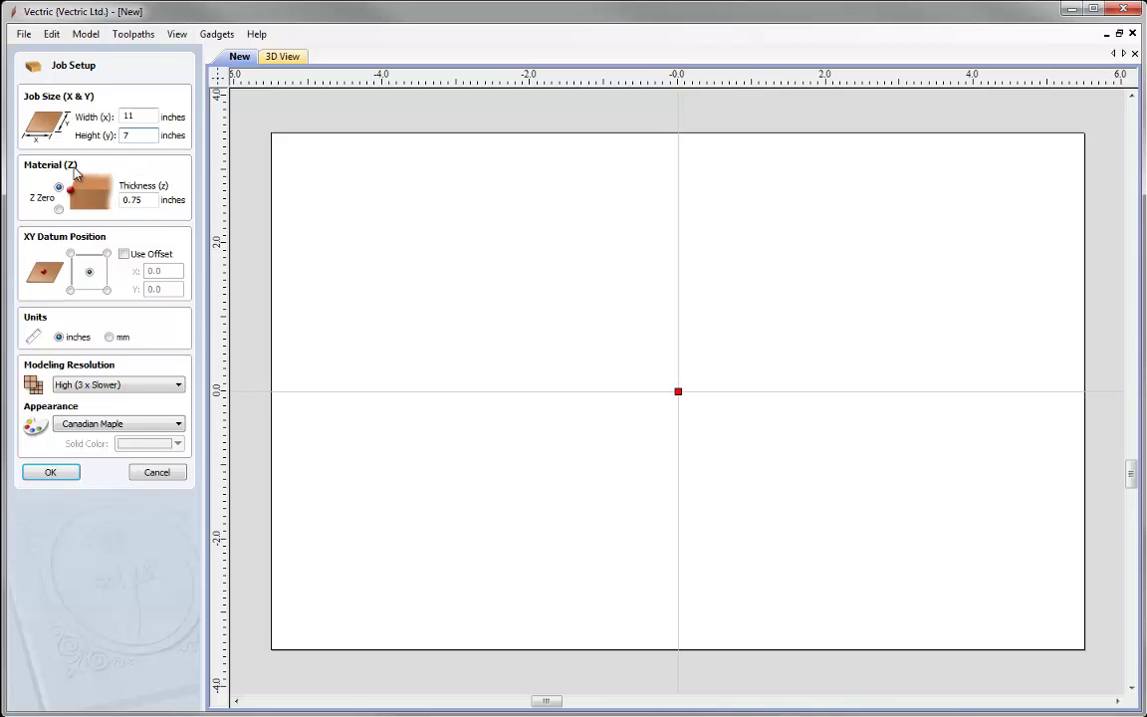
{"action": "double_click", "coordinate": [152, 202]}
{"action": "type", "text": "0.75"}
{"action": "left_click", "coordinate": [51, 474]}
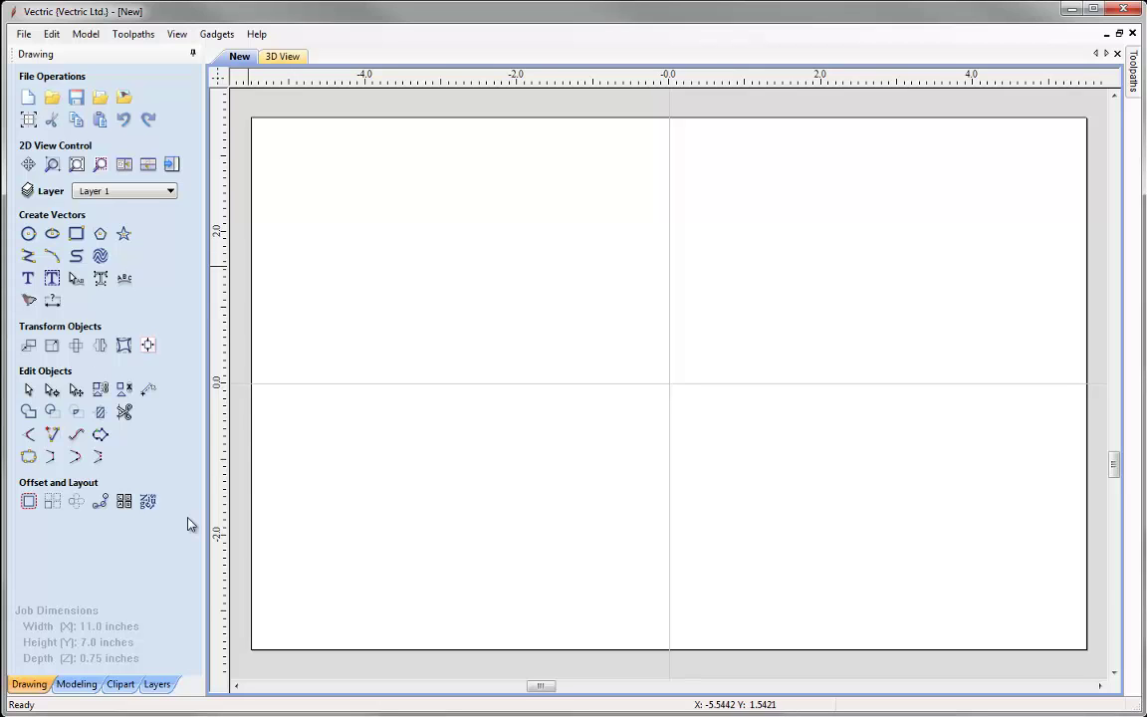
Import the US_Buckle.jpg bitmap into the job for tracing
{"action": "left_click", "coordinate": [124, 97]}
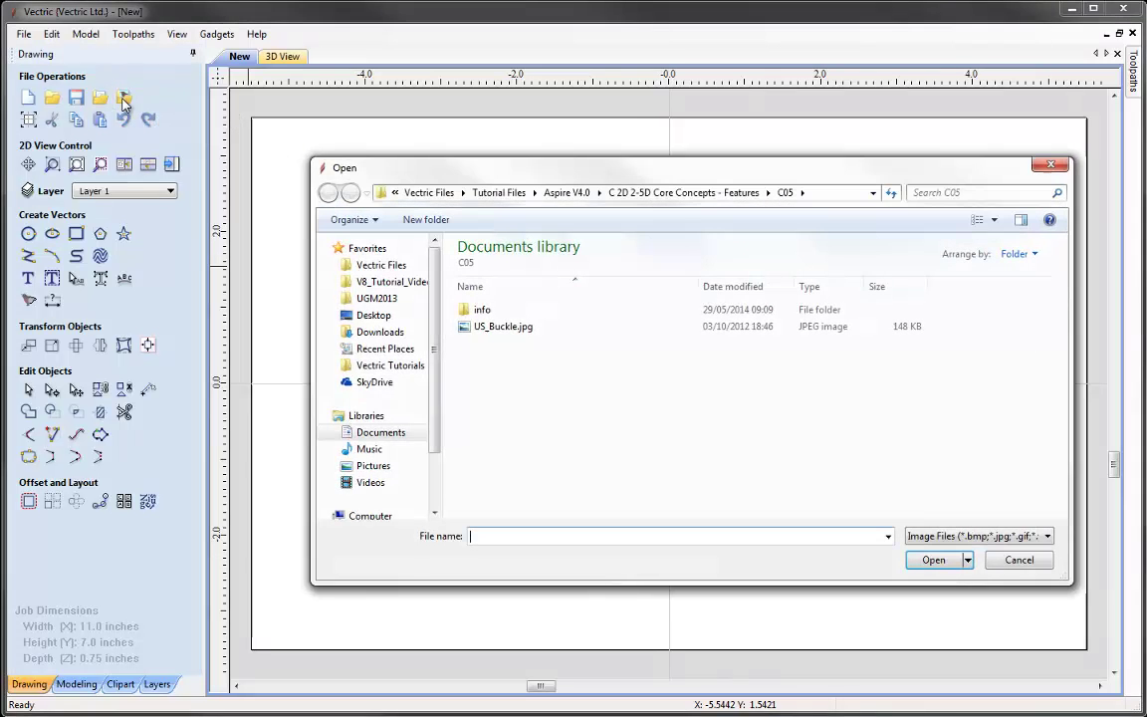
{"action": "left_click", "coordinate": [546, 332]}
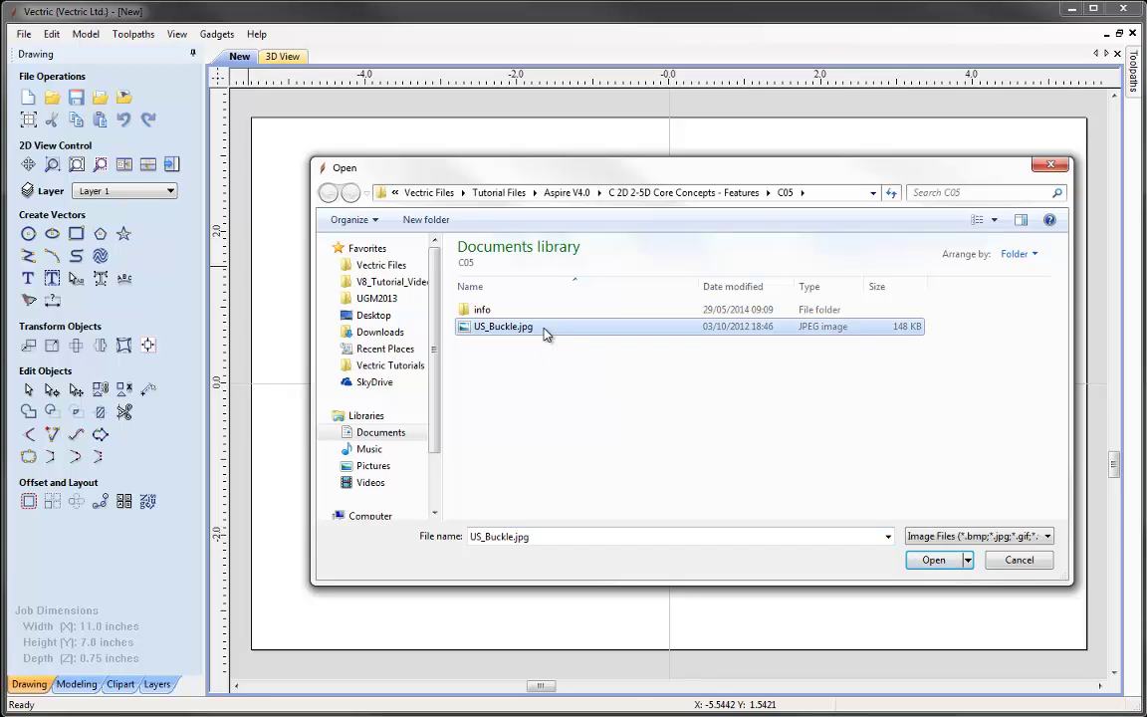
{"action": "left_click", "coordinate": [934, 561]}
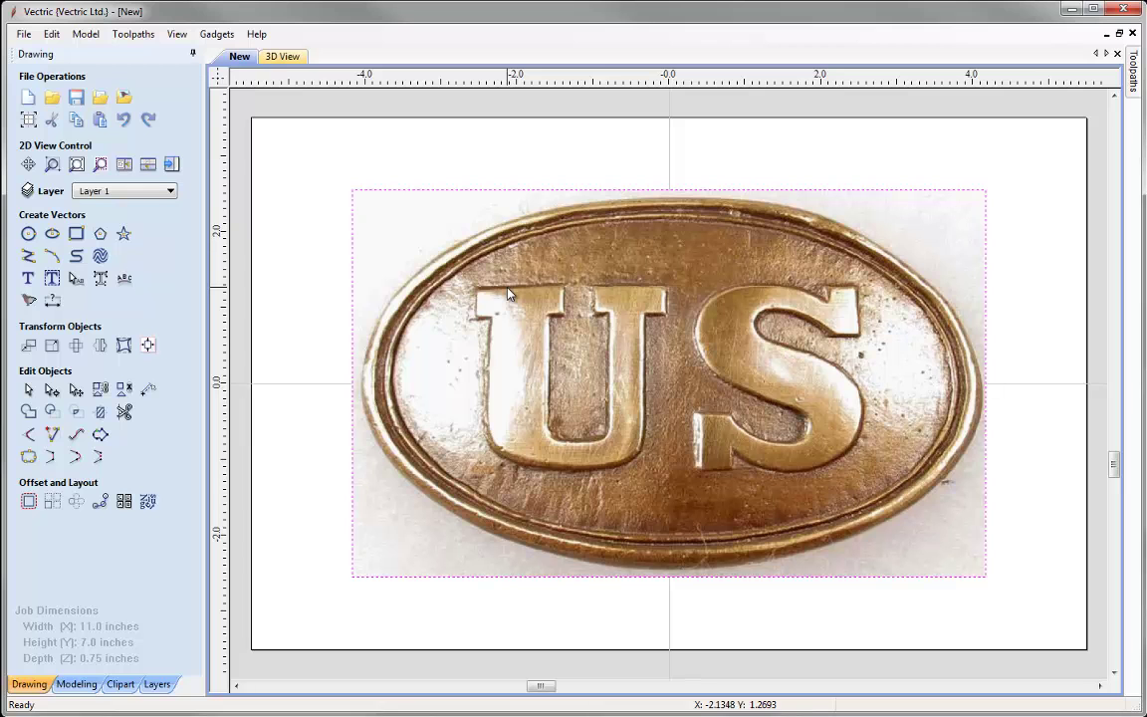
Reposition the buckle image freehand and rescale it proportionally to about 8.1 by 5.0 inches
{"action": "left_click", "coordinate": [547, 376]}
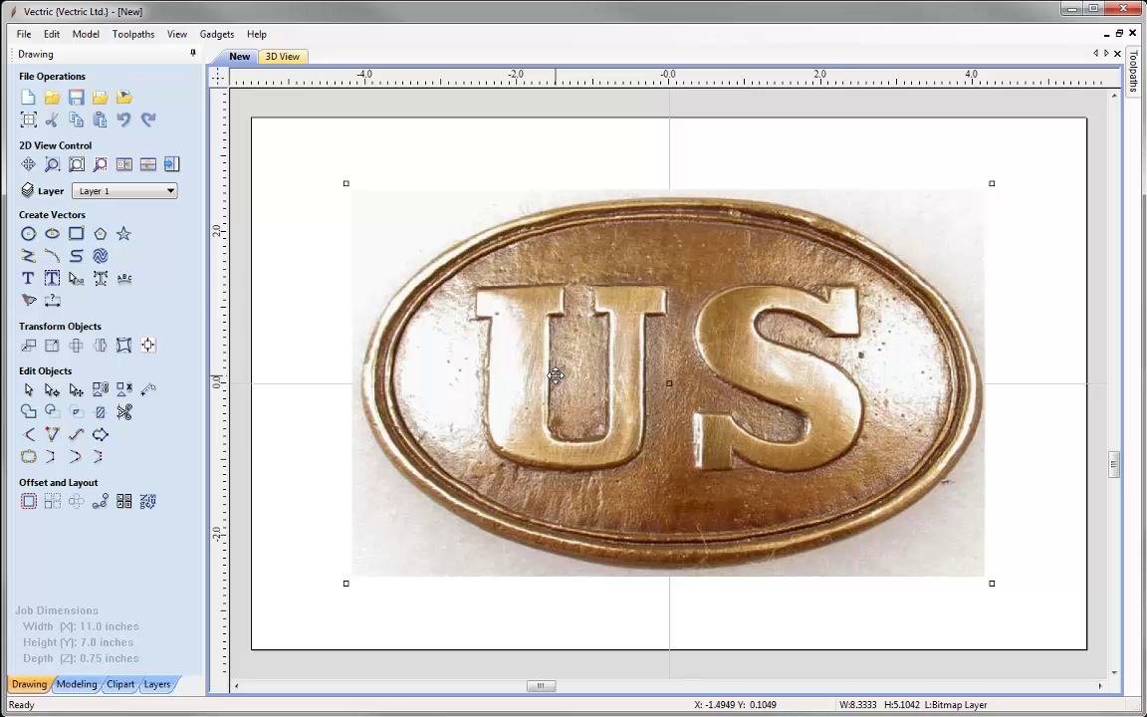
{"action": "left_click_drag", "start_coordinate": [556, 375], "coordinate": [468, 438]}
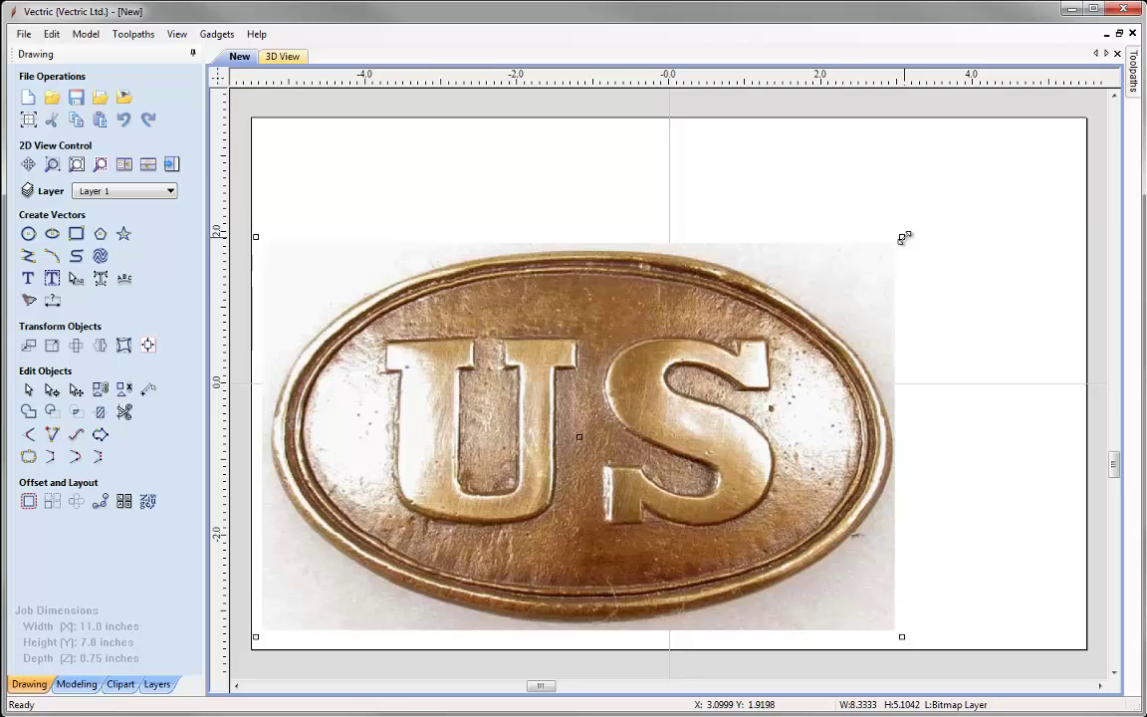
{"action": "left_click_drag", "start_coordinate": [903, 237], "coordinate": [856, 266]}
{"action": "left_click_drag", "start_coordinate": [538, 402], "coordinate": [670, 336]}
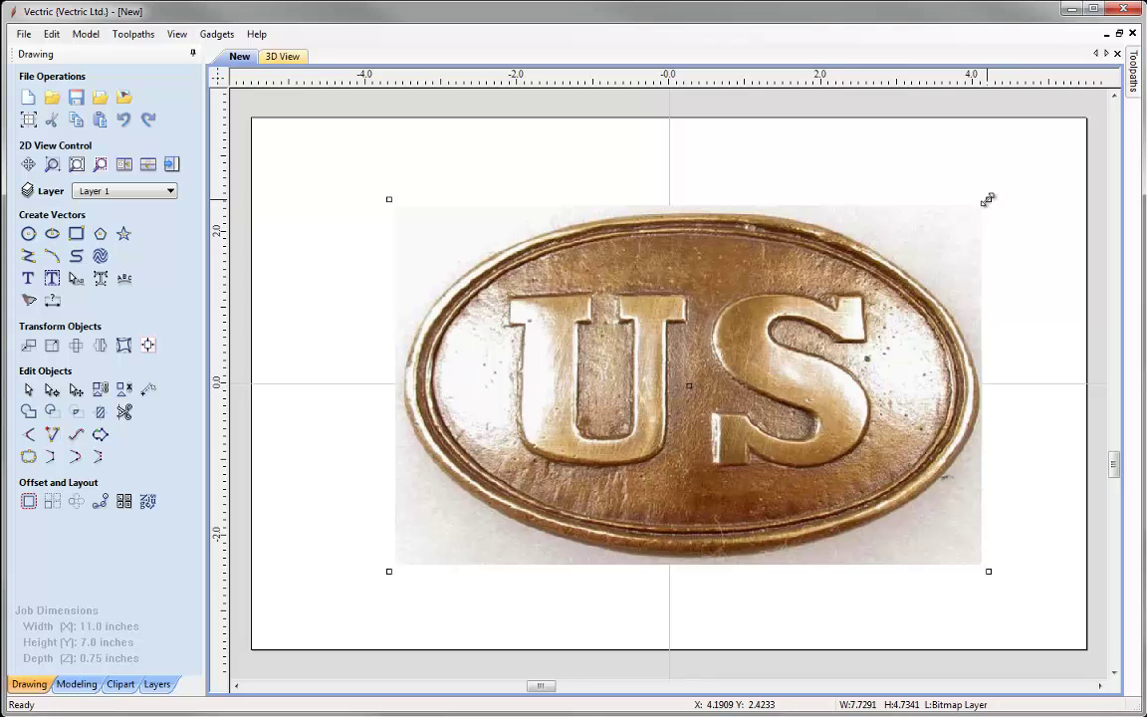
{"action": "mouse_move", "coordinate": [987, 199]}
{"action": "left_mouse_down"}
{"action": "mouse_move", "coordinate": [939, 238]}
{"action": "mouse_move", "coordinate": [767, 277]}
{"action": "mouse_move", "coordinate": [809, 244]}
{"action": "mouse_move", "coordinate": [983, 215]}
{"action": "mouse_move", "coordinate": [1001, 192]}
{"action": "left_mouse_up"}
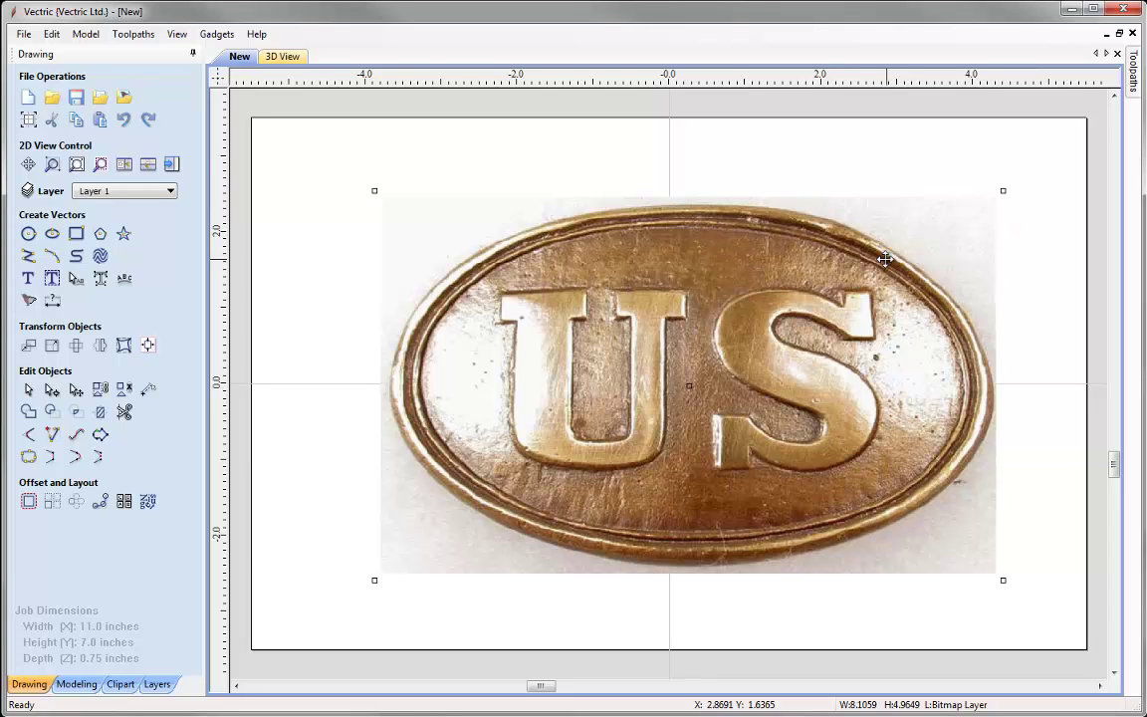
Center the buckle image in the material both horizontally and vertically
{"action": "left_click", "coordinate": [675, 324]}
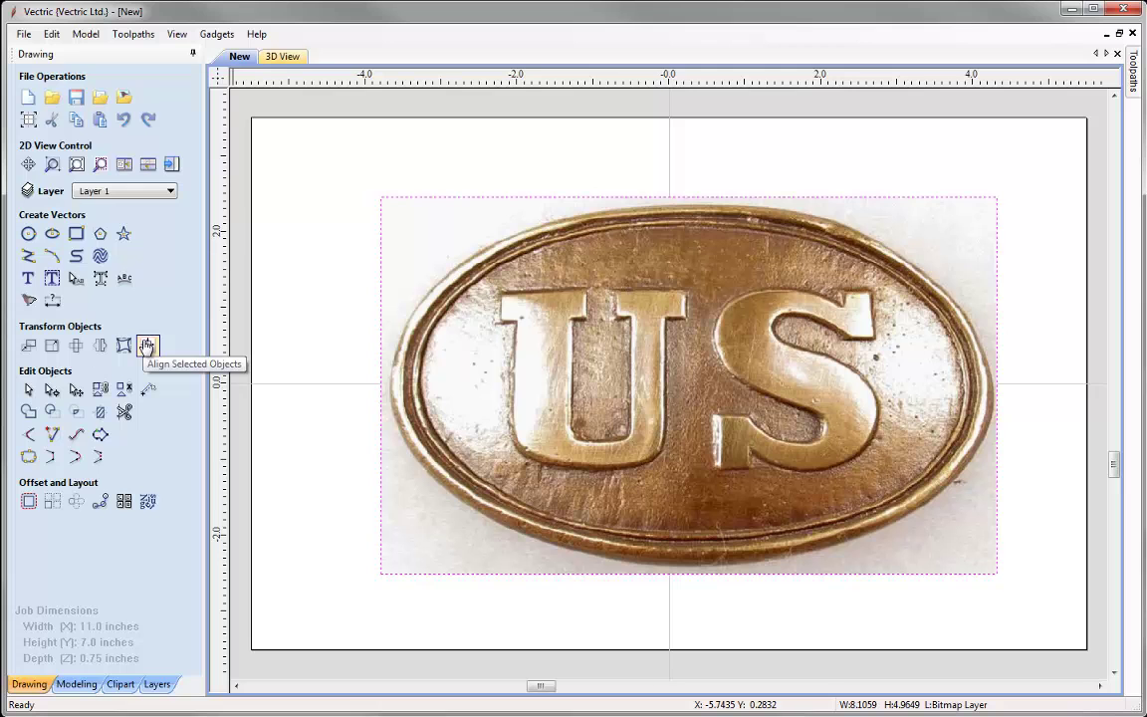
{"action": "left_click", "coordinate": [147, 346]}
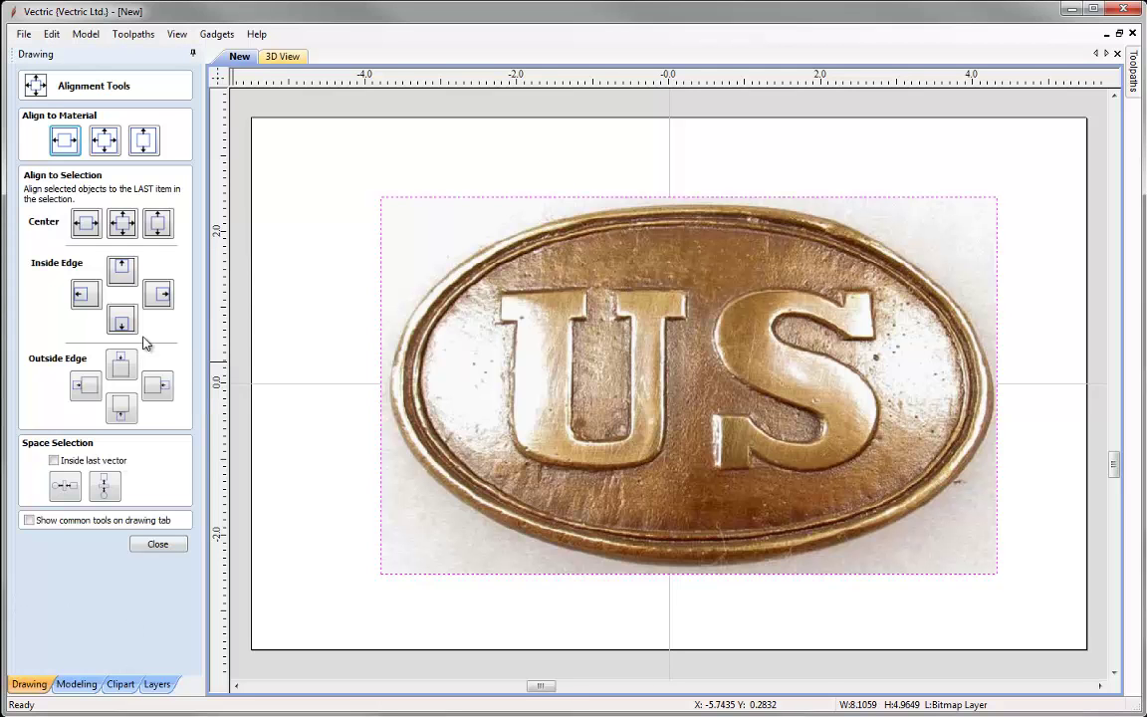
{"action": "left_click", "coordinate": [104, 141]}
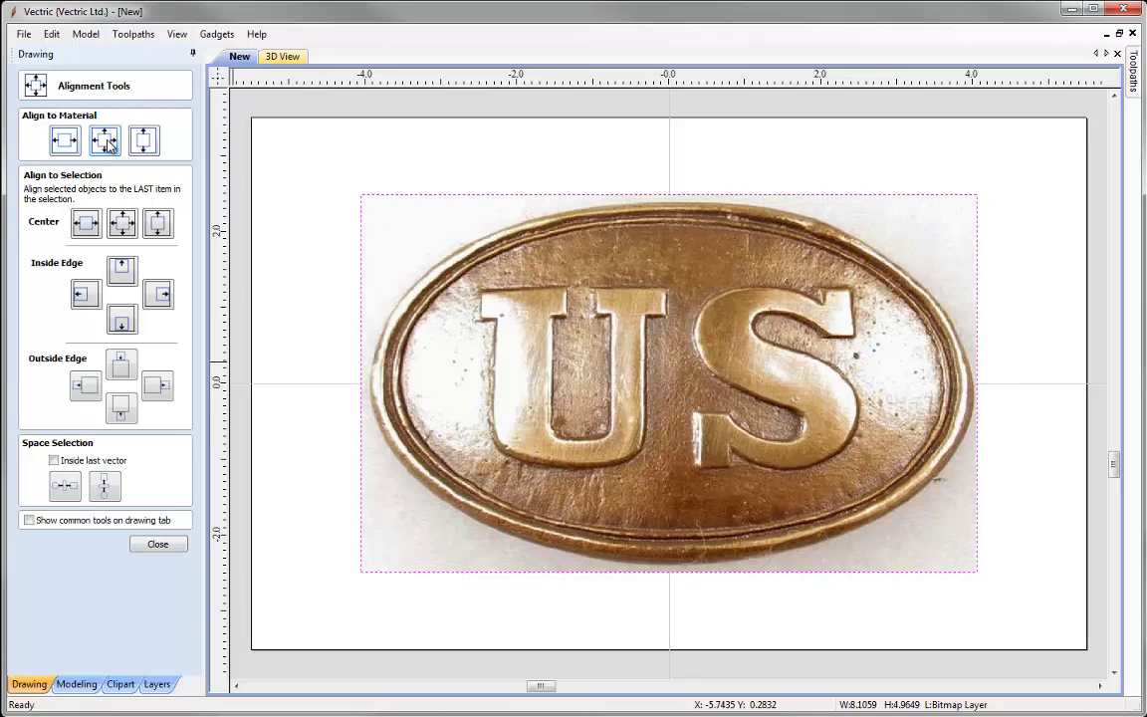
{"action": "left_click", "coordinate": [159, 544]}
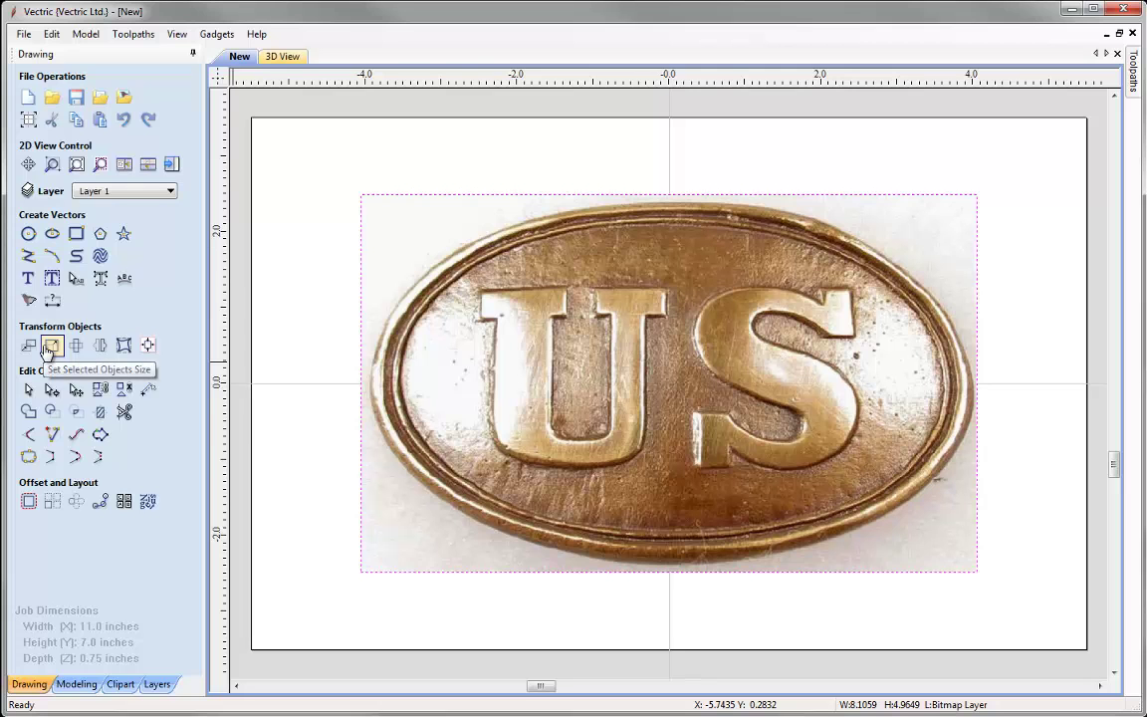
Resize the buckle image to a width of 10 inches about its center, keeping width and height linked
{"action": "left_click", "coordinate": [51, 345]}
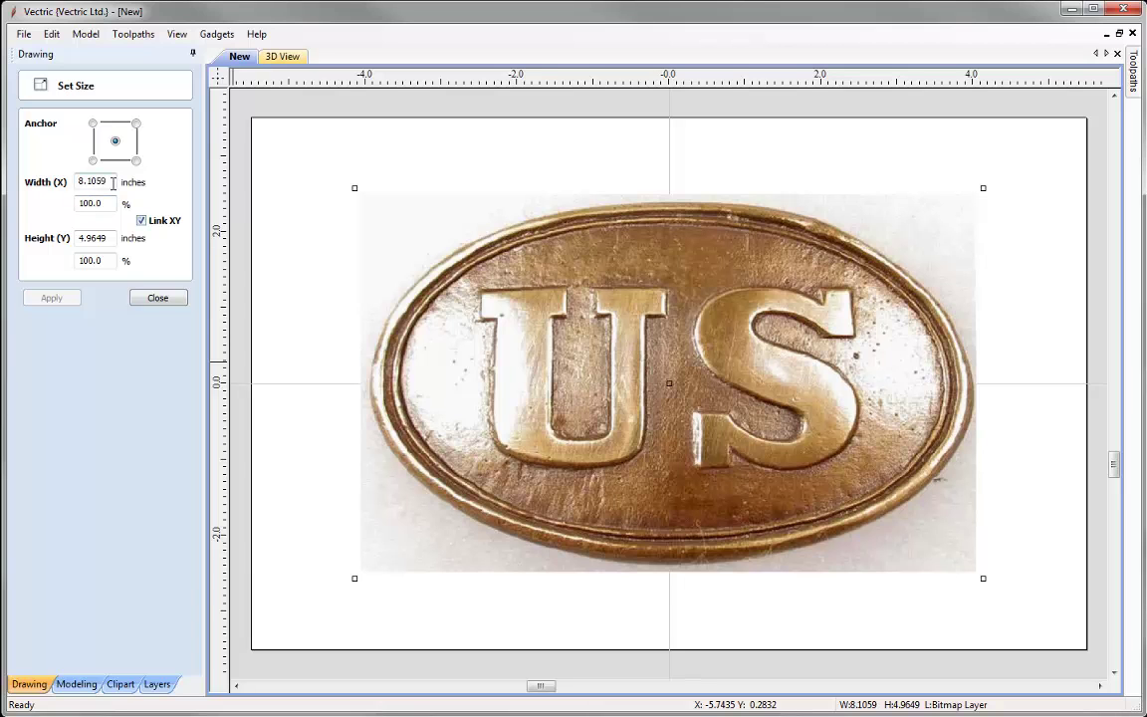
{"action": "left_click_drag", "start_coordinate": [113, 183], "coordinate": [26, 184]}
{"action": "type", "text": "10"}
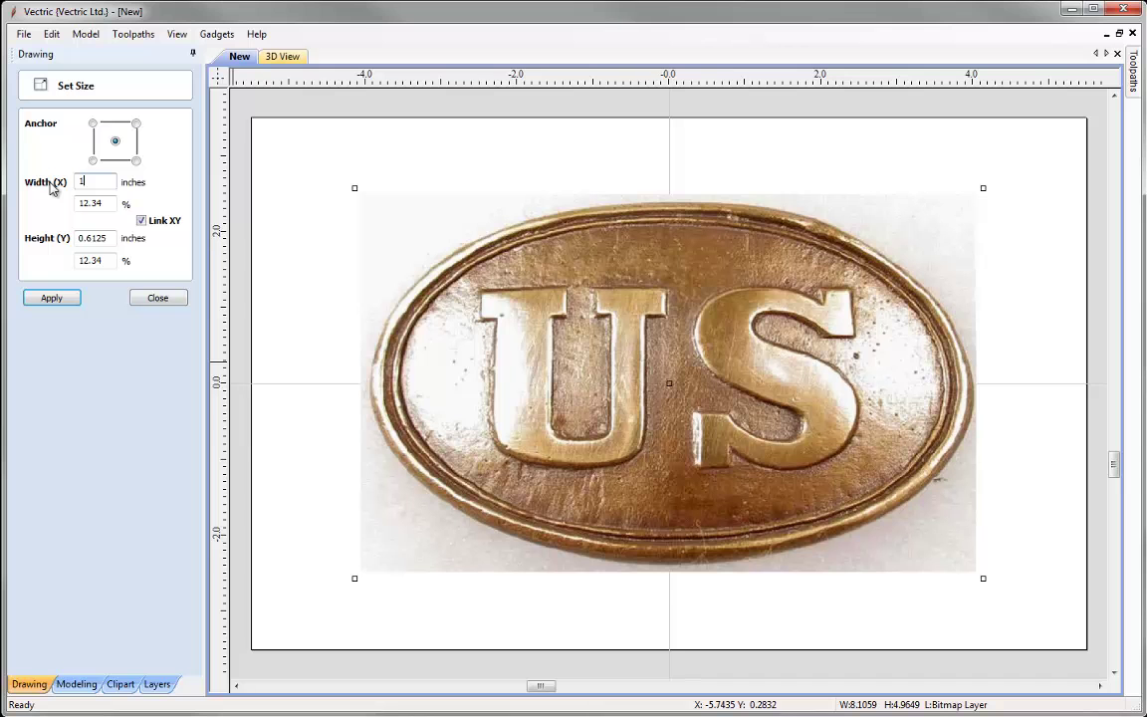
{"action": "left_click", "coordinate": [50, 298]}
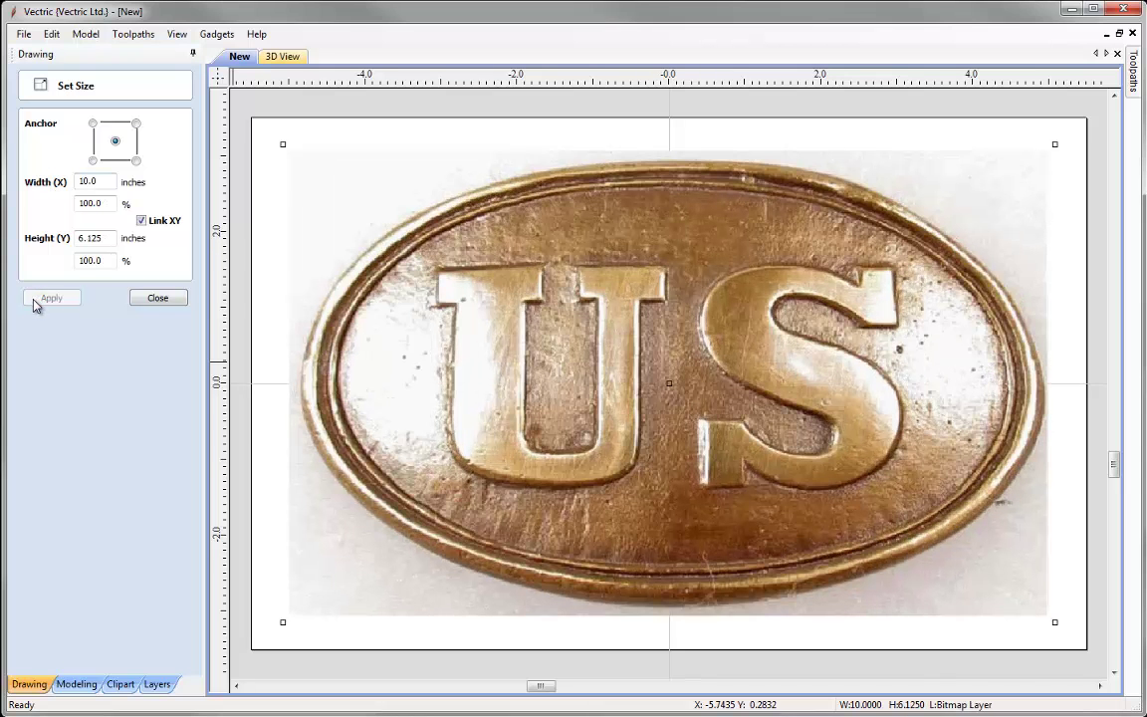
{"action": "left_click", "coordinate": [154, 301]}
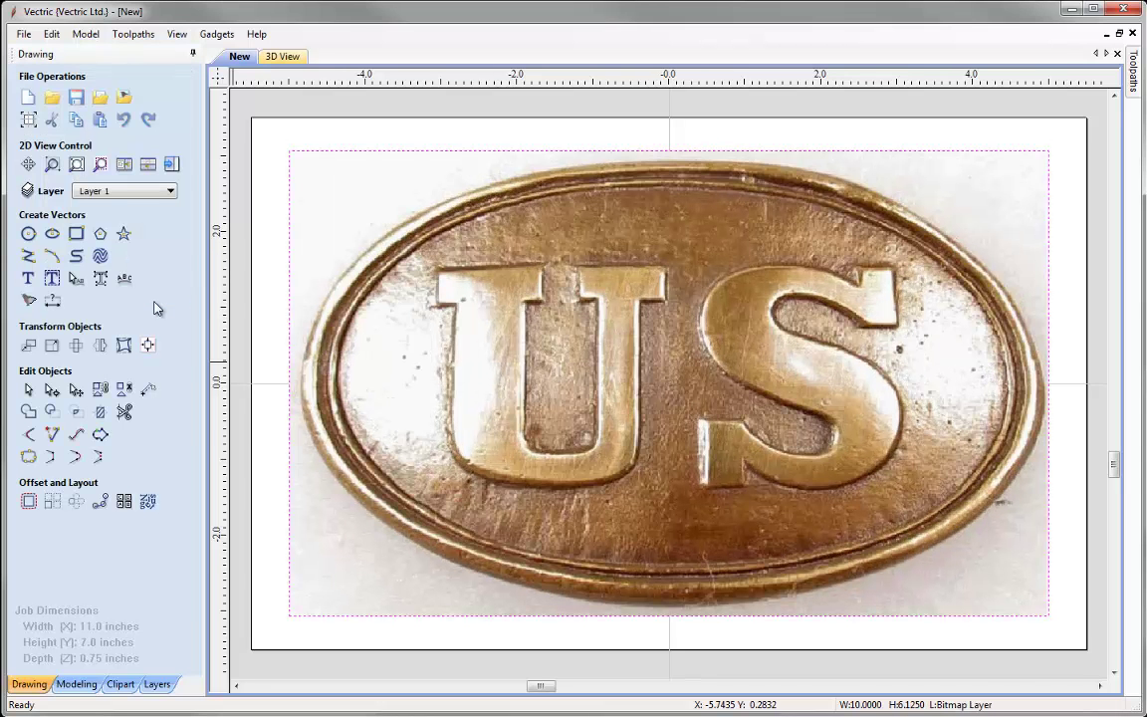
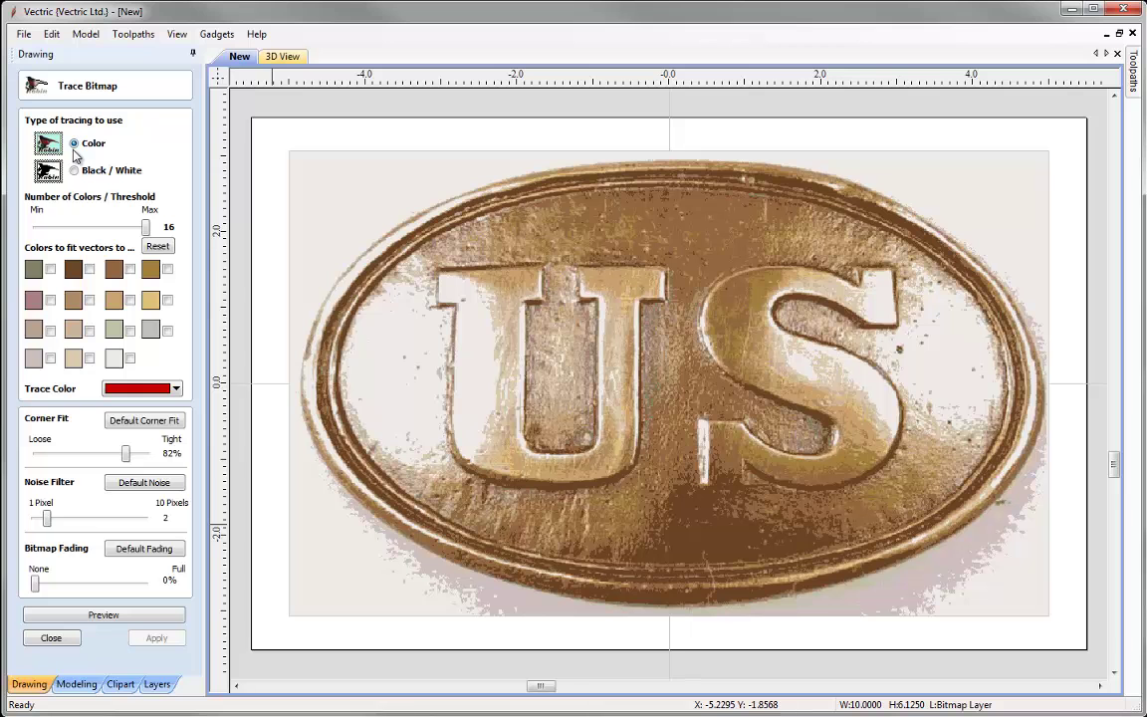
Include all eight colors in the first two palette rows in the color trace of the buckle bitmap
{"action": "left_click", "coordinate": [49, 269]}
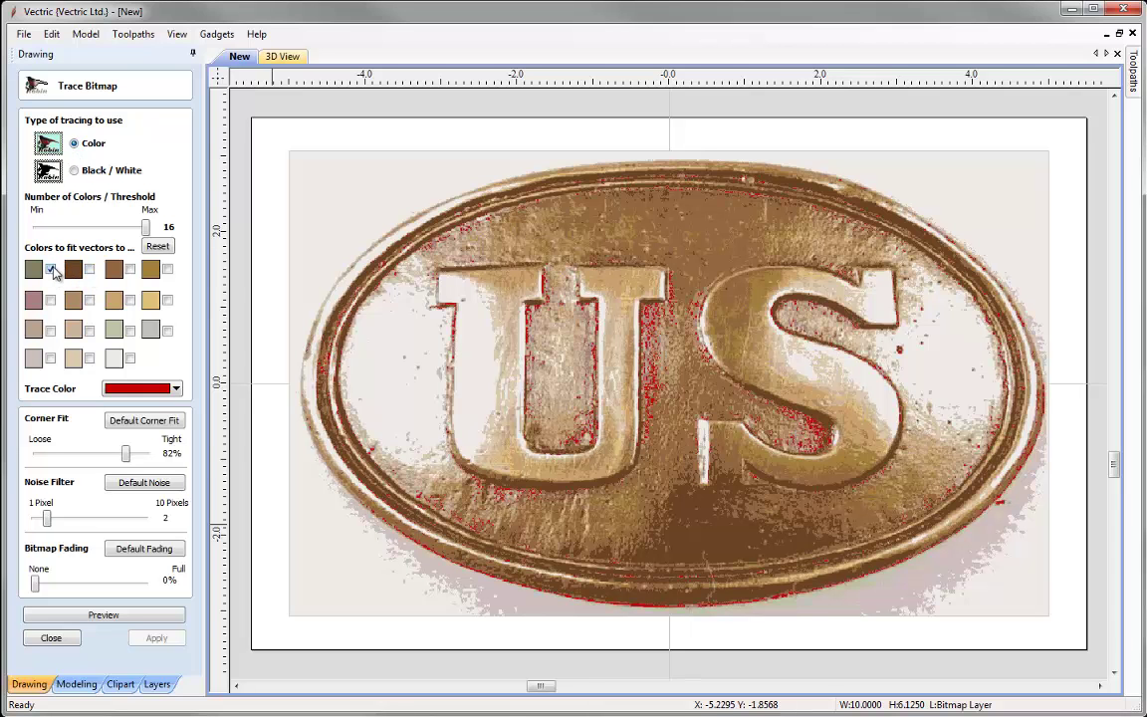
{"action": "left_click", "coordinate": [90, 269]}
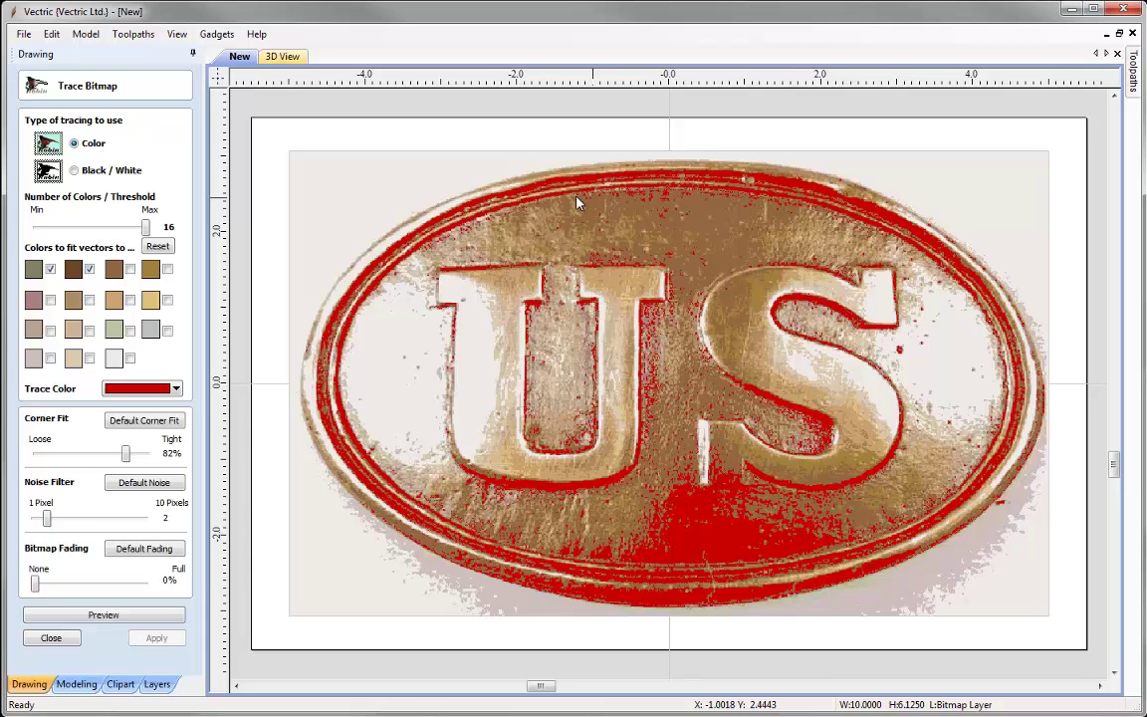
{"action": "left_click", "coordinate": [129, 269]}
{"action": "left_click", "coordinate": [168, 269]}
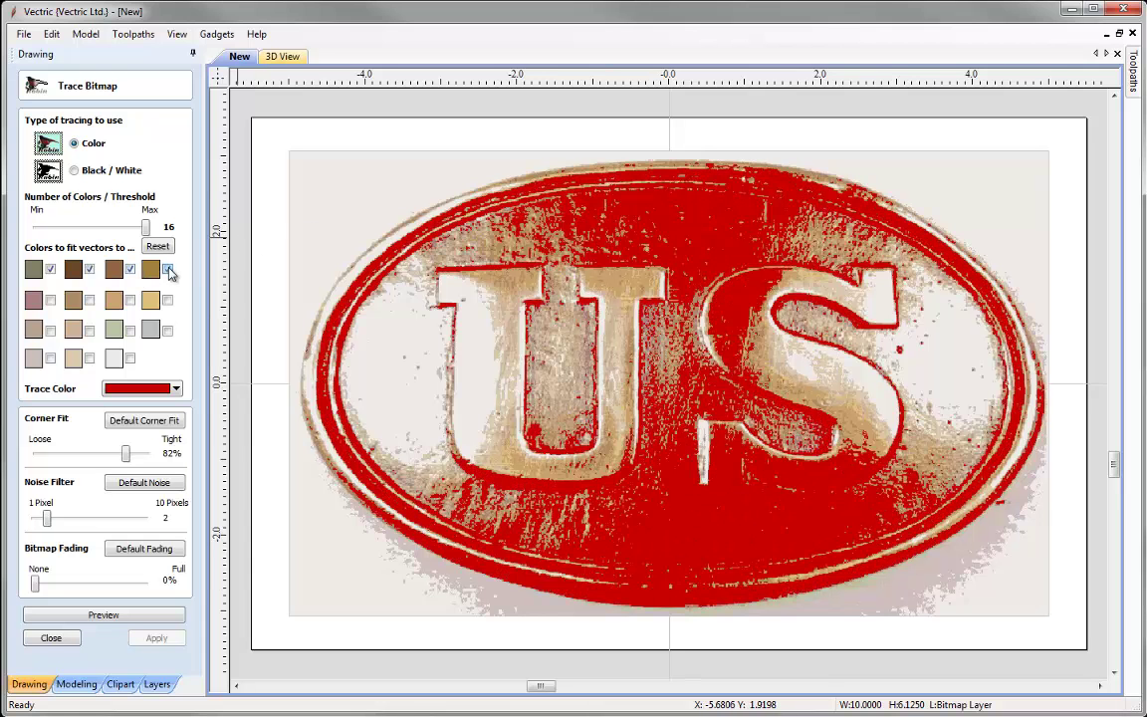
{"action": "left_click", "coordinate": [167, 299]}
{"action": "left_click", "coordinate": [130, 300]}
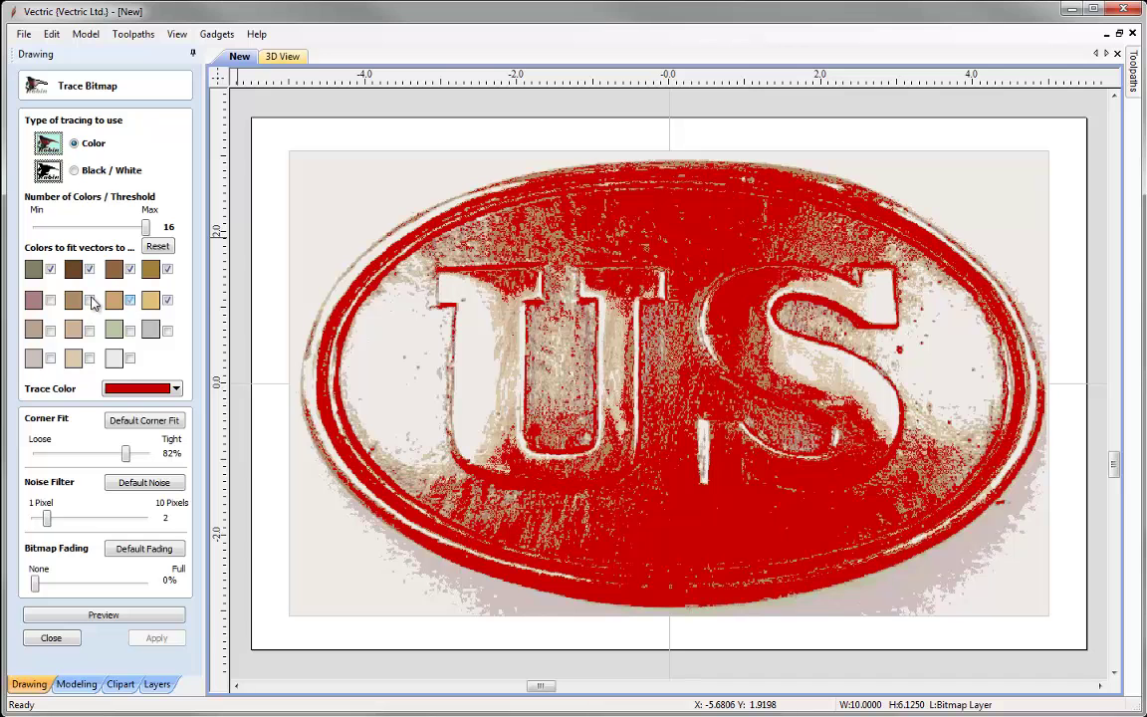
{"action": "left_click", "coordinate": [89, 299]}
{"action": "left_click", "coordinate": [50, 300]}
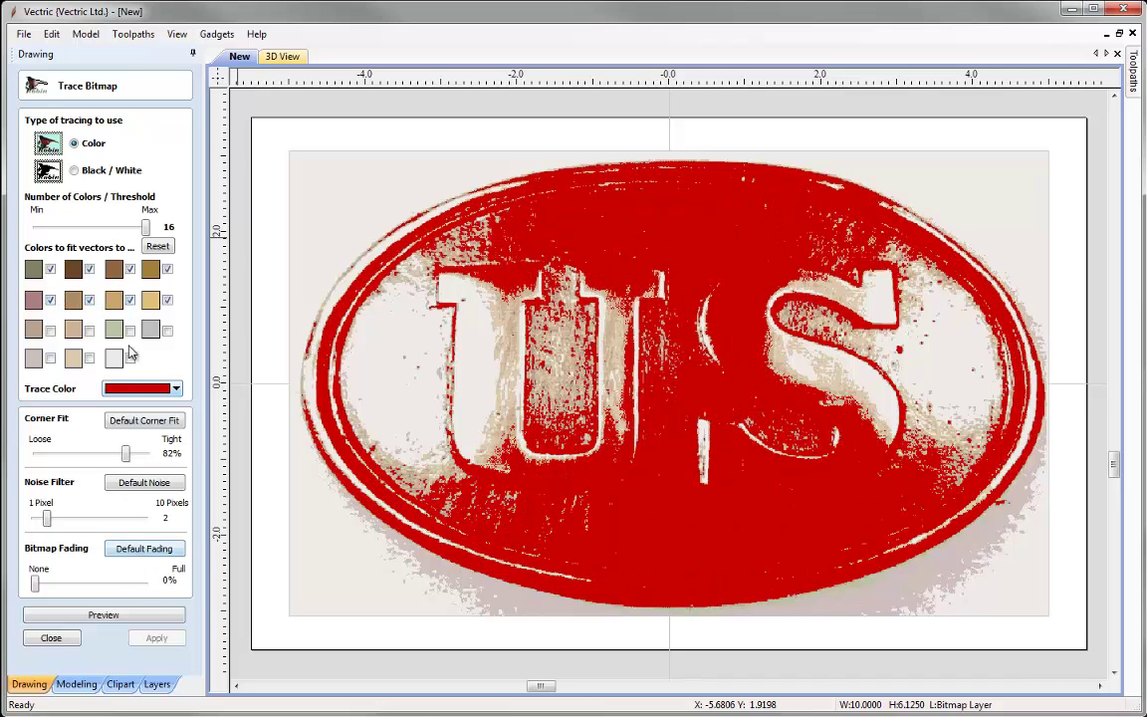
Exclude the added colors from the trace, keeping only the grey-green and dark brown ones
{"action": "left_click", "coordinate": [168, 300]}
{"action": "left_click", "coordinate": [130, 300]}
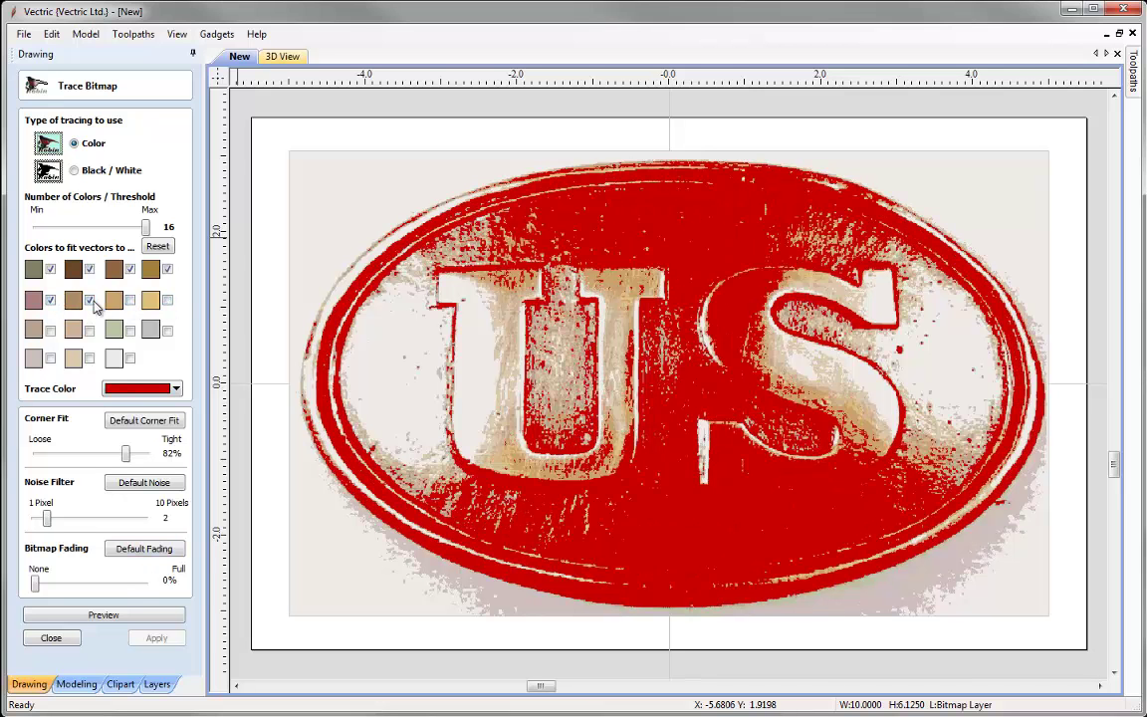
{"action": "left_click", "coordinate": [89, 300]}
{"action": "left_click", "coordinate": [50, 300]}
{"action": "left_click", "coordinate": [167, 269]}
{"action": "left_click", "coordinate": [130, 269]}
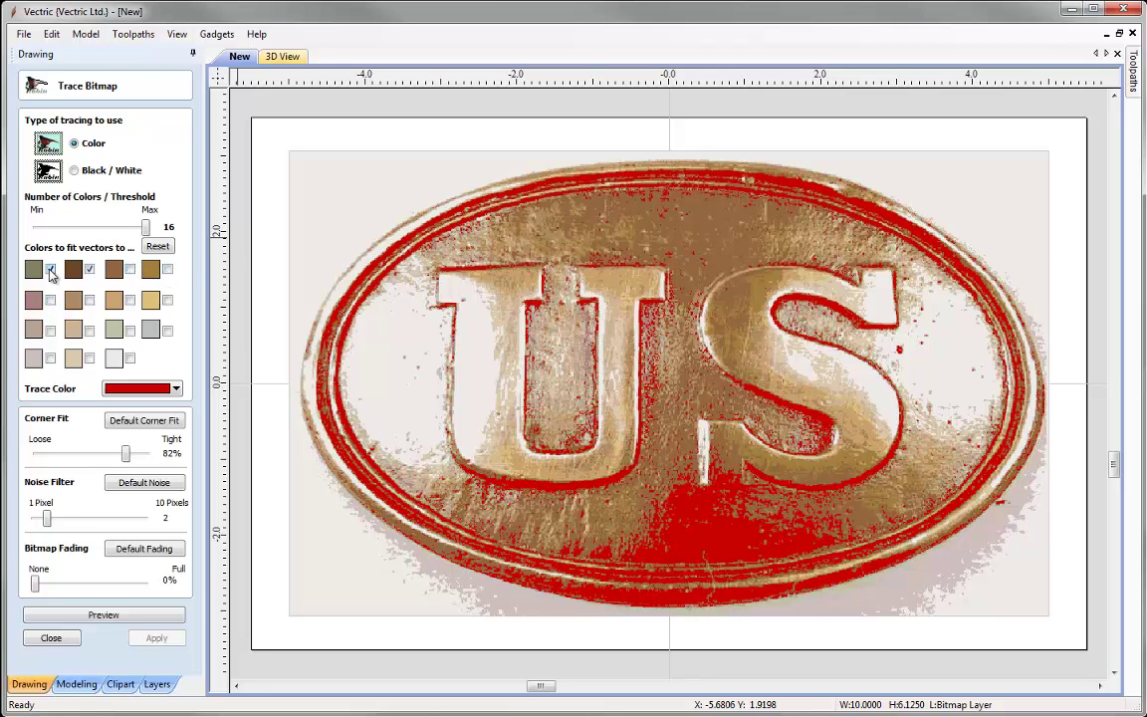
Preview the vectors traced from the two chosen colors, inspect them up close, and leave the bitmap tracing without applying it
{"action": "left_click", "coordinate": [109, 616]}
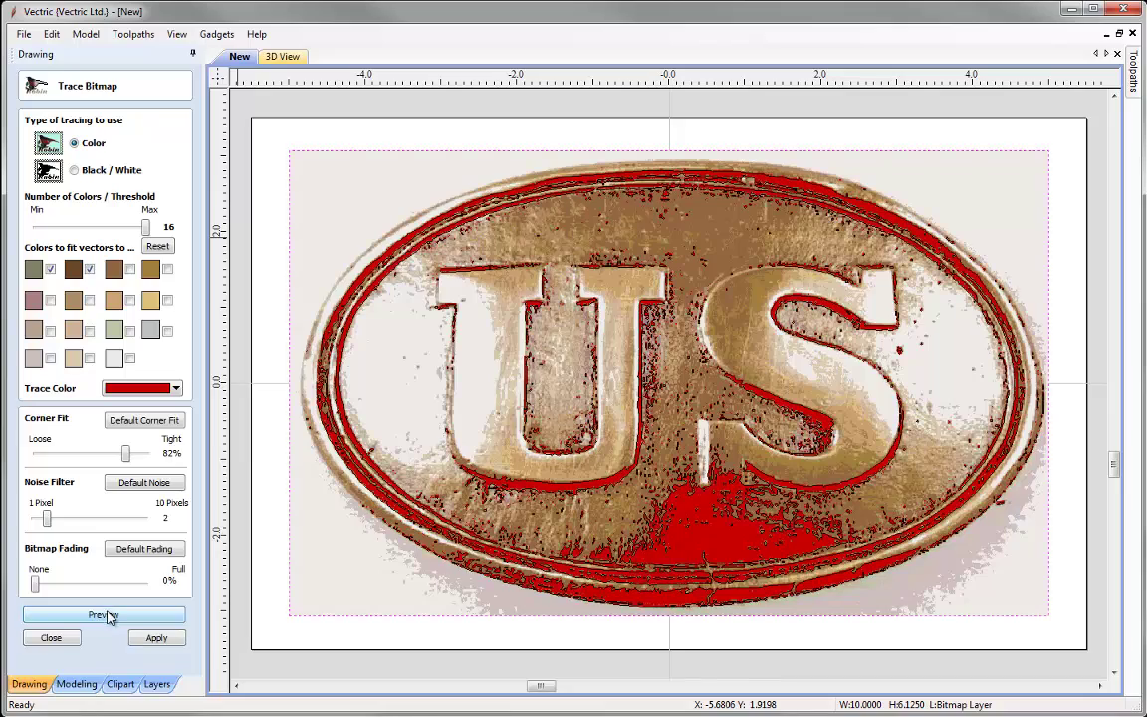
{"action": "scroll", "coordinate": [674, 492], "scroll_direction": "up", "scroll_amount": 4}
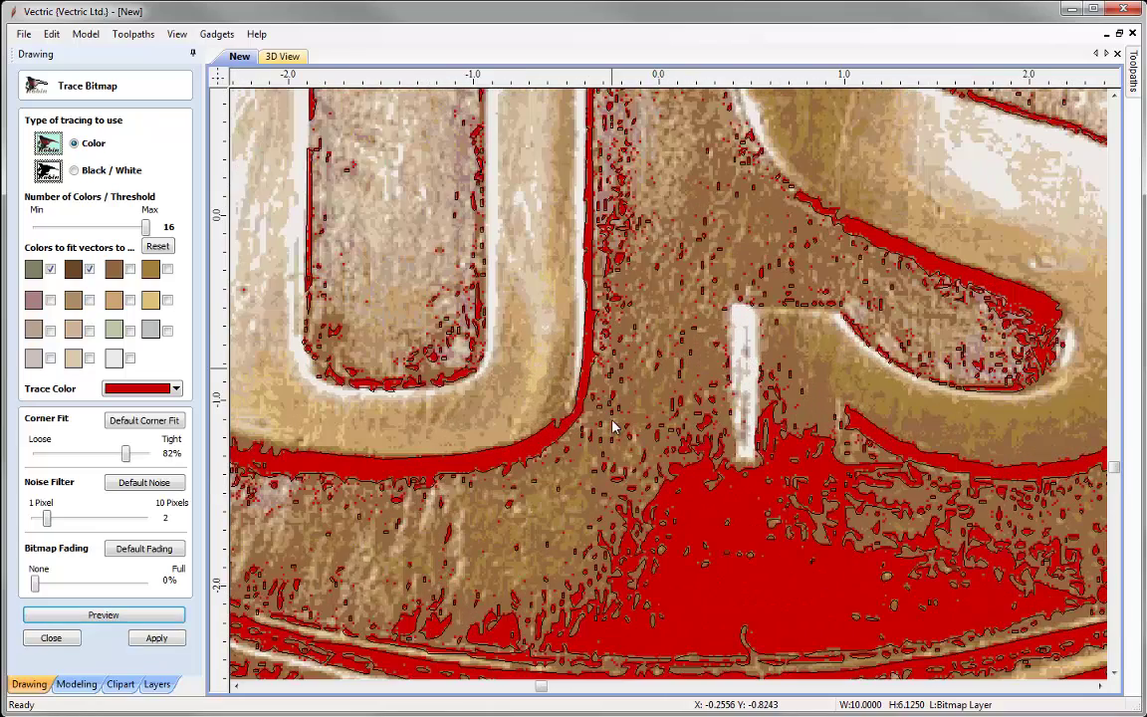
{"action": "scroll", "coordinate": [344, 476], "scroll_direction": "down", "scroll_amount": 5}
{"action": "scroll", "coordinate": [438, 443], "scroll_direction": "down", "scroll_amount": 3}
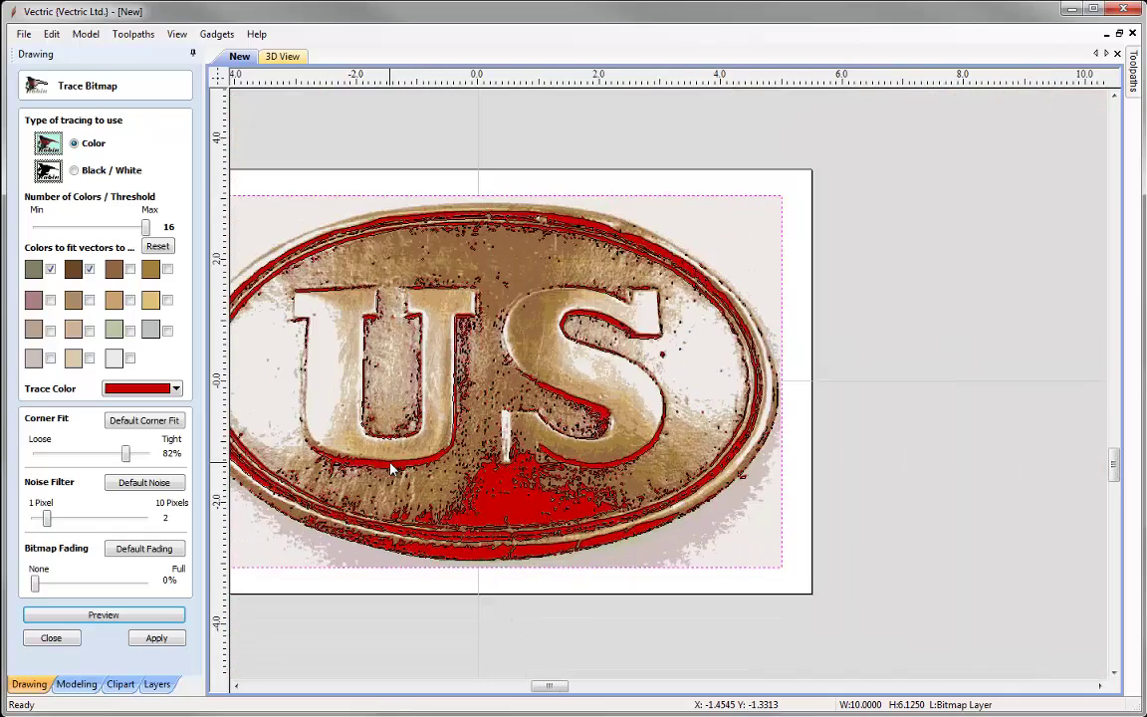
{"action": "scroll", "coordinate": [488, 418], "scroll_direction": "up", "scroll_amount": 2}
{"action": "scroll", "coordinate": [544, 463], "scroll_direction": "up", "scroll_amount": 1}
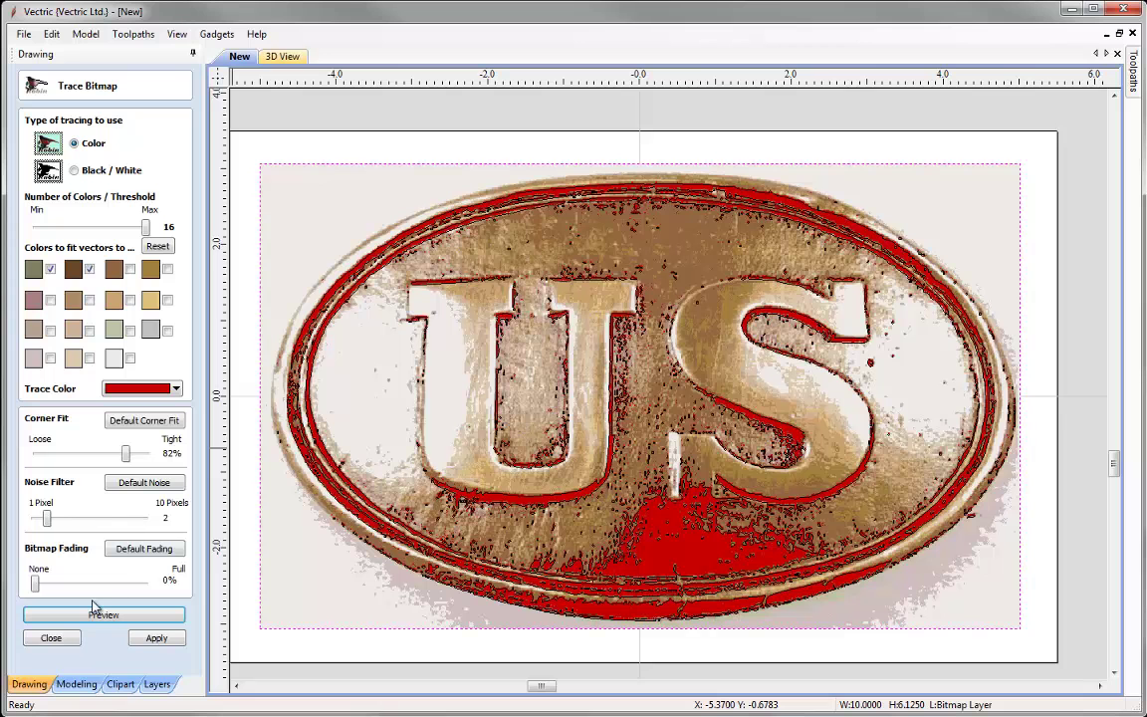
{"action": "left_click", "coordinate": [52, 637]}
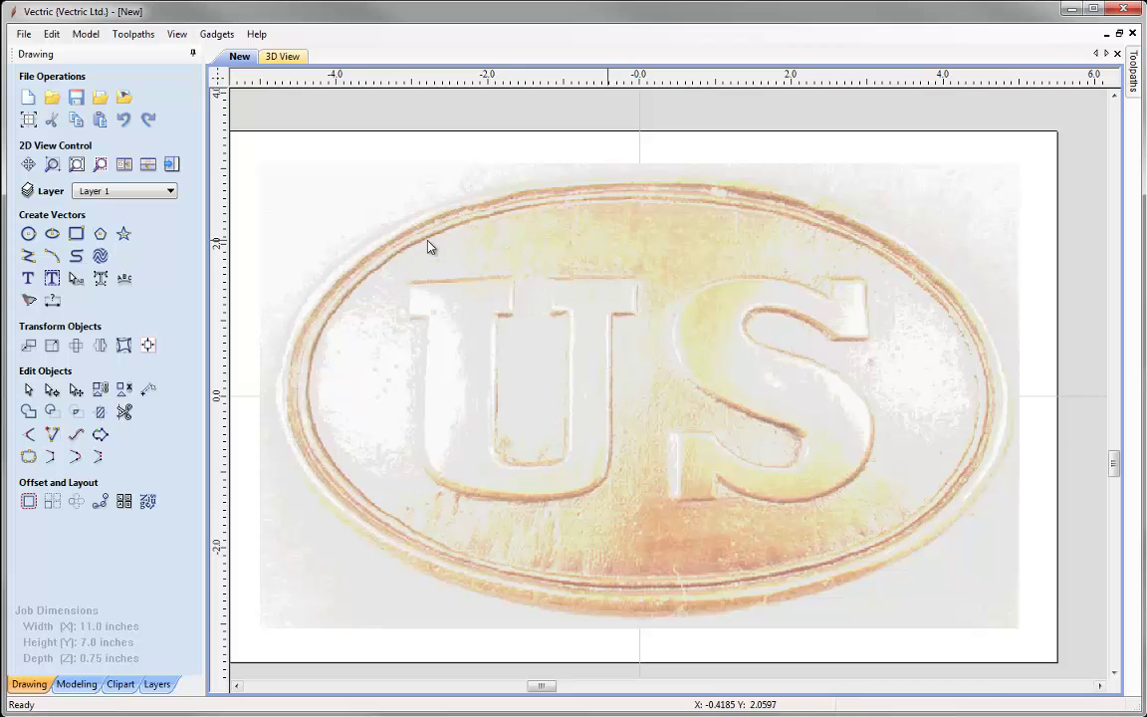
Draw an ellipse centered on the origin around the buckle's outer rim, with width 9.8 and height 5.9 inches
{"action": "left_click", "coordinate": [57, 239]}
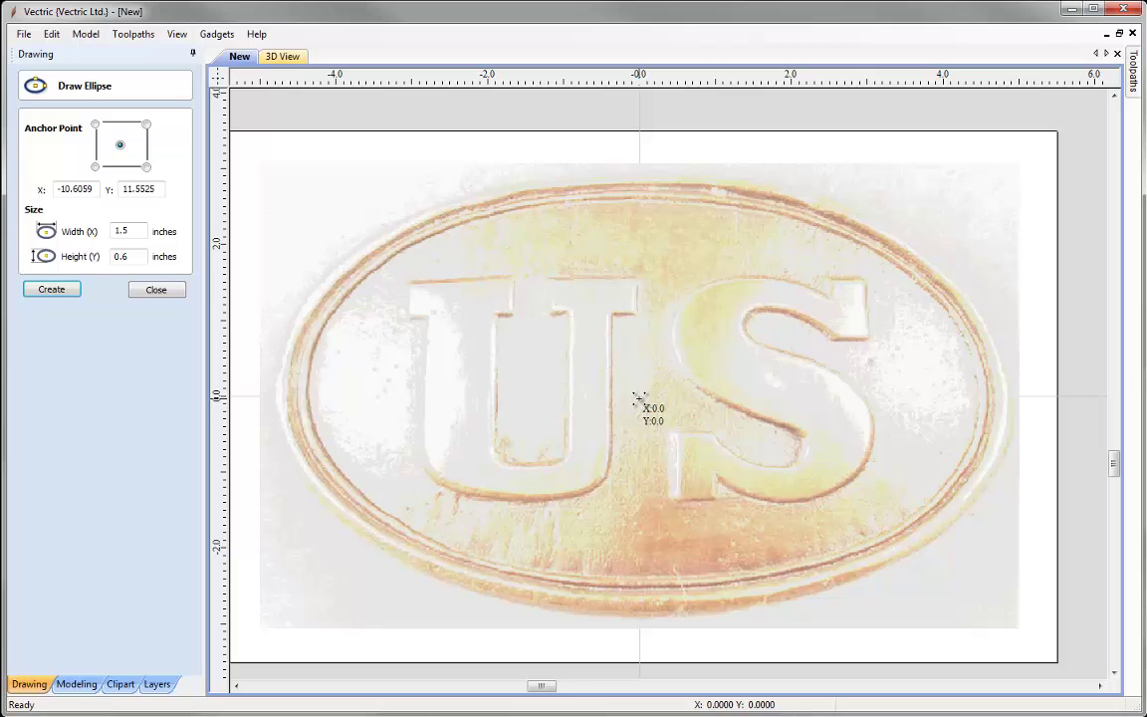
{"action": "left_click_drag", "start_coordinate": [639, 398], "coordinate": [1001, 615]}
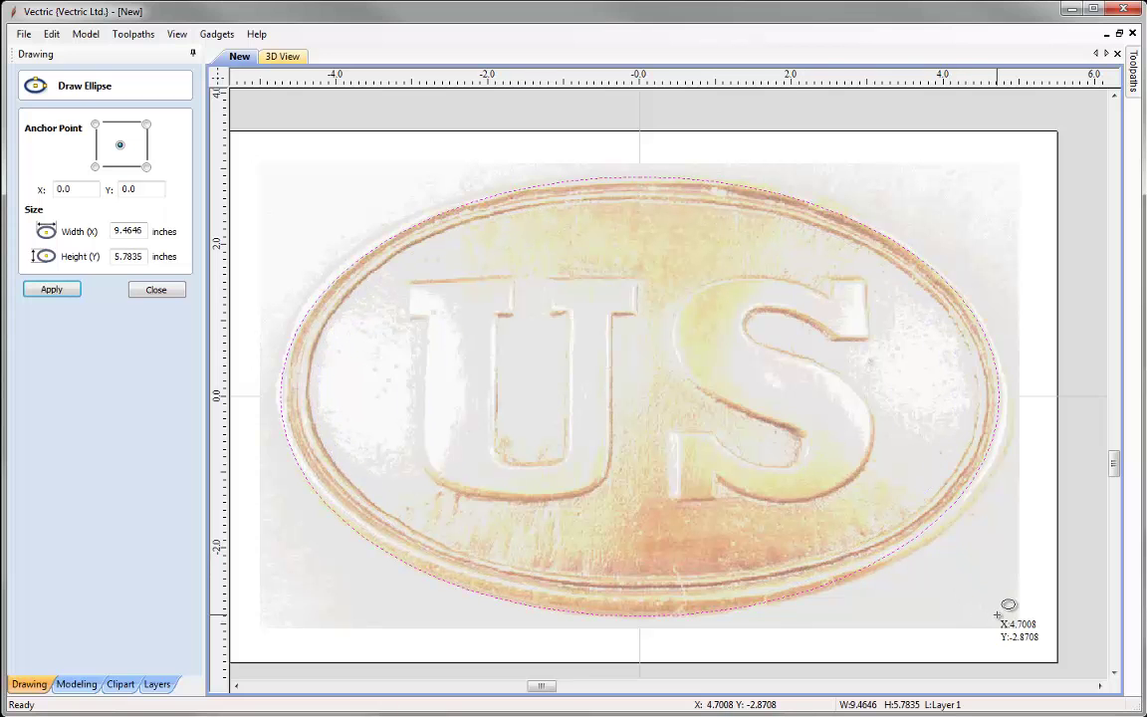
{"action": "double_click", "coordinate": [122, 228]}
{"action": "type", "text": "9.8"}
{"action": "double_click", "coordinate": [138, 256]}
{"action": "type", "text": "5.9"}
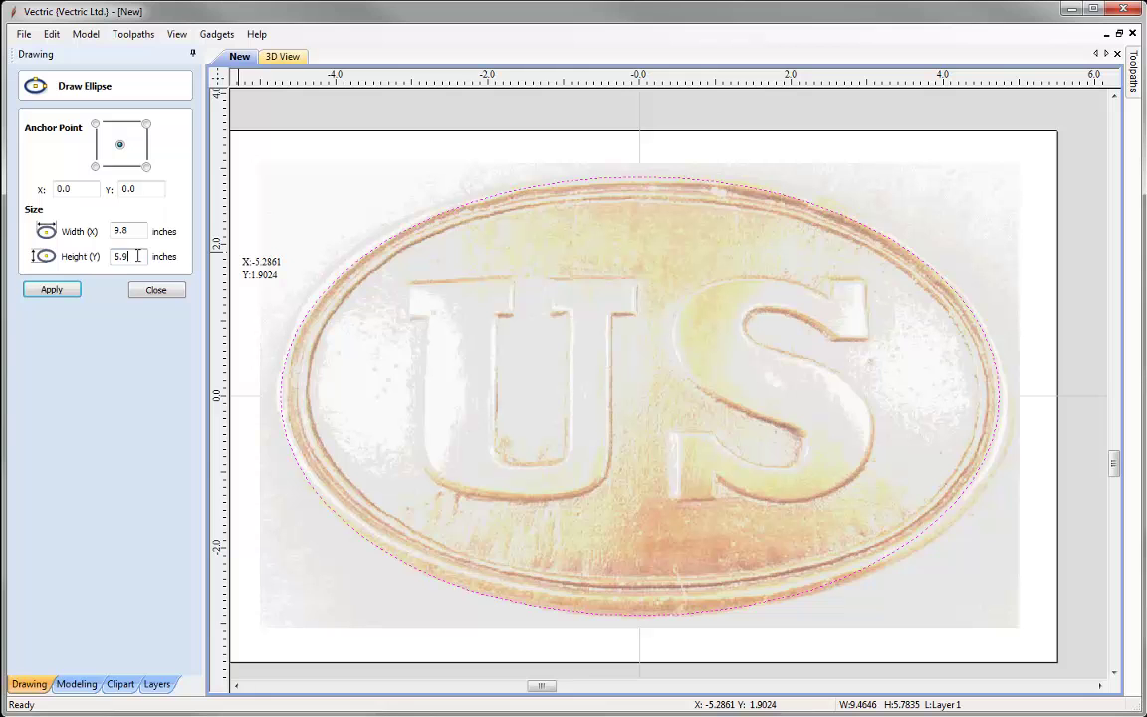
{"action": "left_click", "coordinate": [50, 289]}
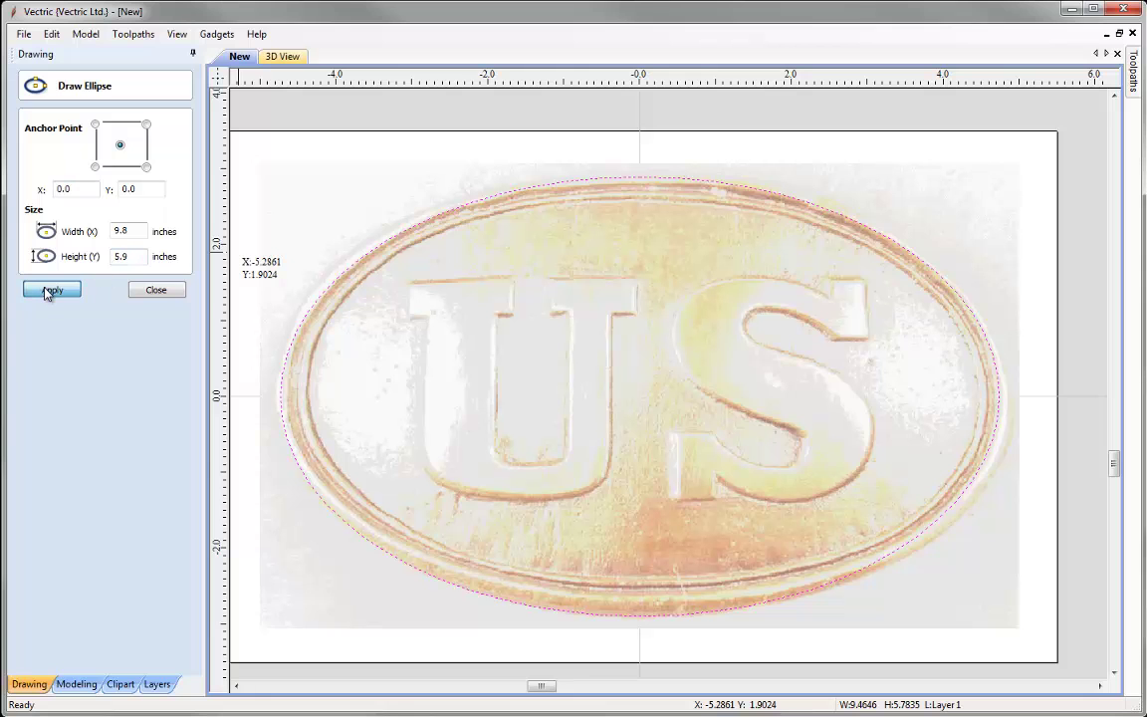
Finish the ellipse drawing and set the fading of the non-selected buckle bitmap to 37 %
{"action": "left_click", "coordinate": [157, 290]}
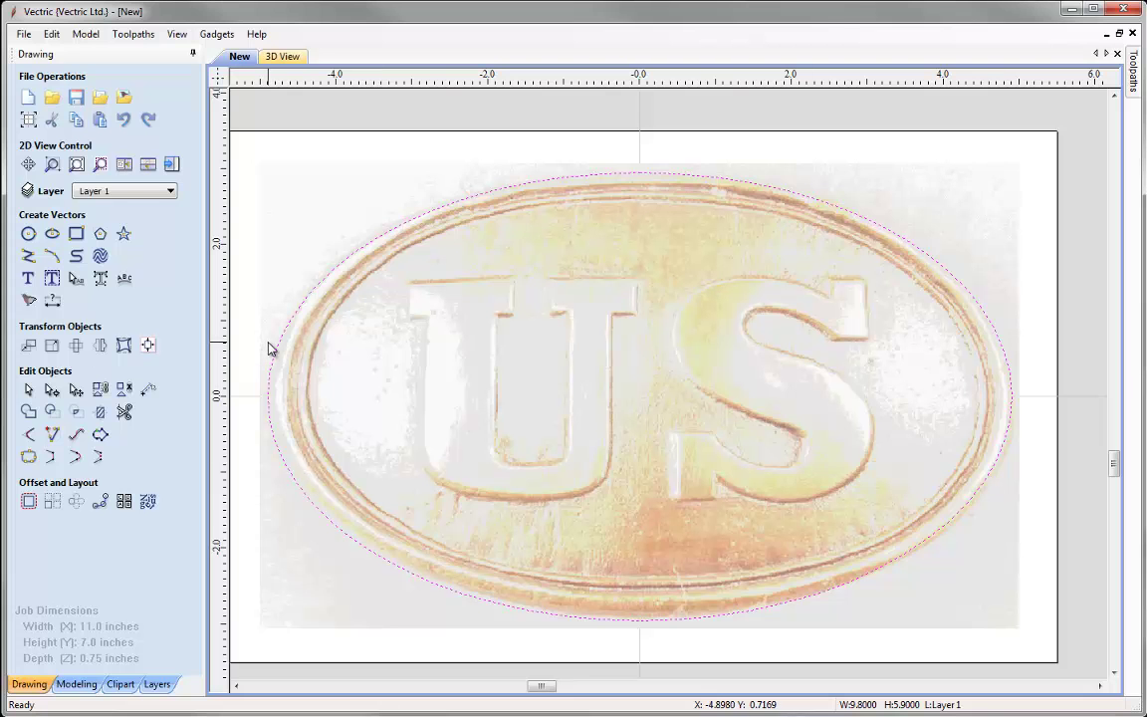
{"action": "left_click", "coordinate": [360, 399]}
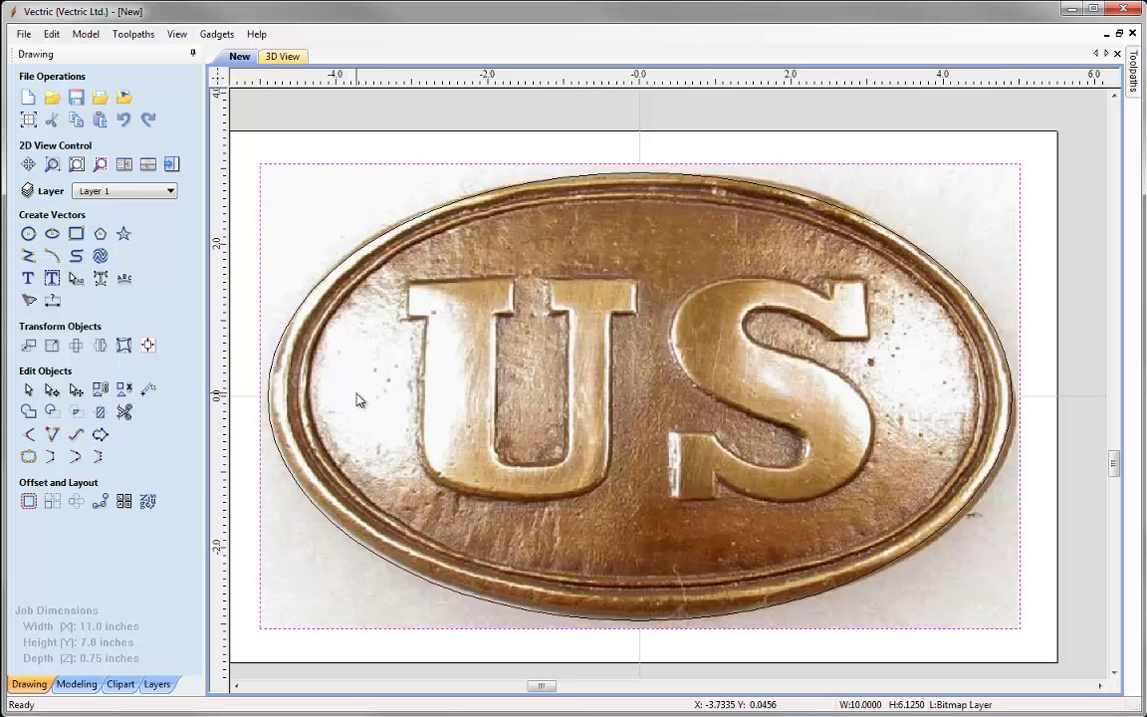
{"action": "right_click", "coordinate": [359, 399]}
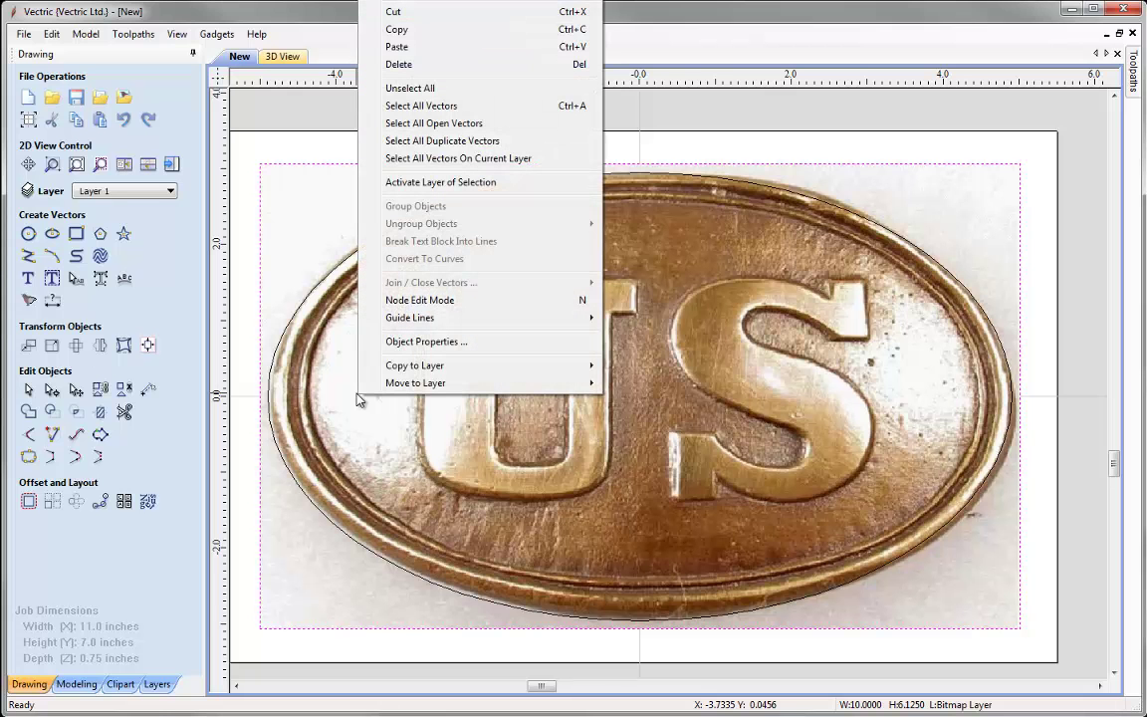
{"action": "left_click", "coordinate": [462, 344]}
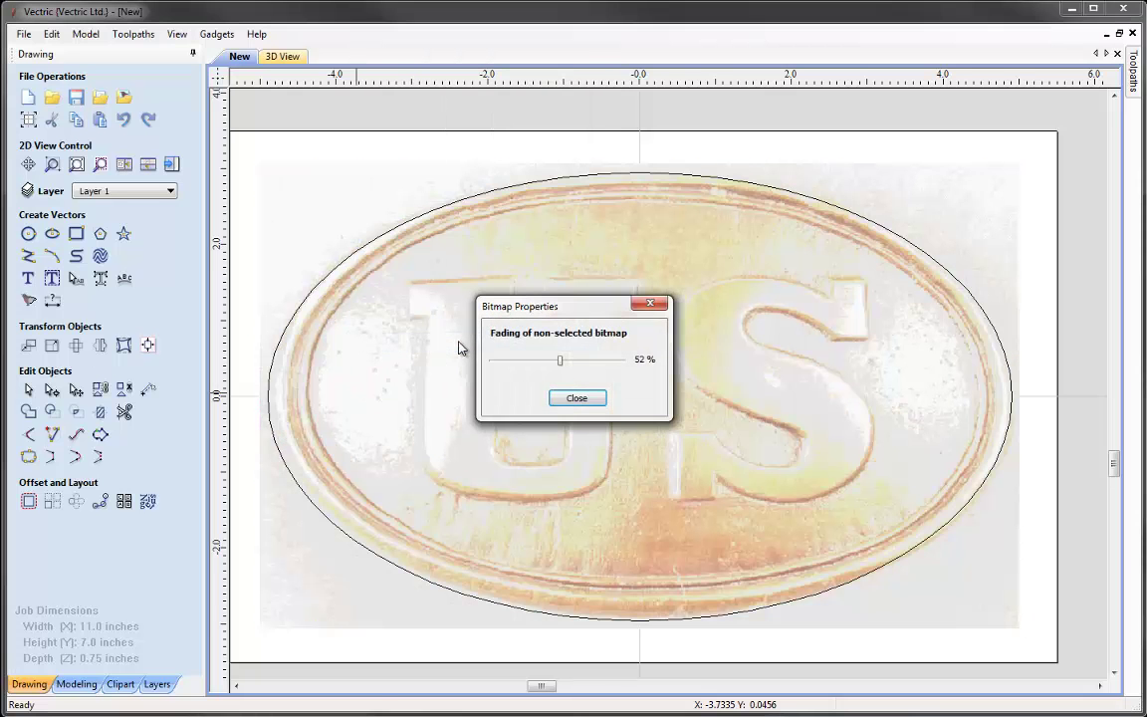
{"action": "mouse_move", "coordinate": [560, 360]}
{"action": "left_mouse_down"}
{"action": "mouse_move", "coordinate": [520, 363]}
{"action": "mouse_move", "coordinate": [543, 364]}
{"action": "left_mouse_up"}
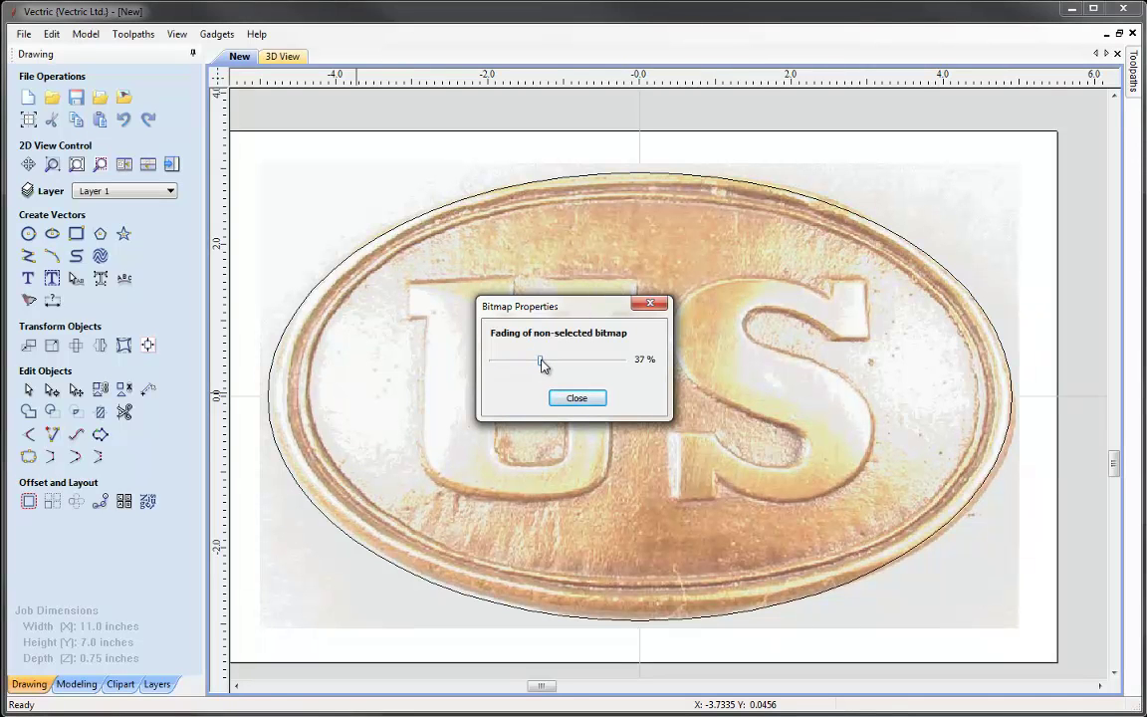
{"action": "left_click", "coordinate": [579, 398]}
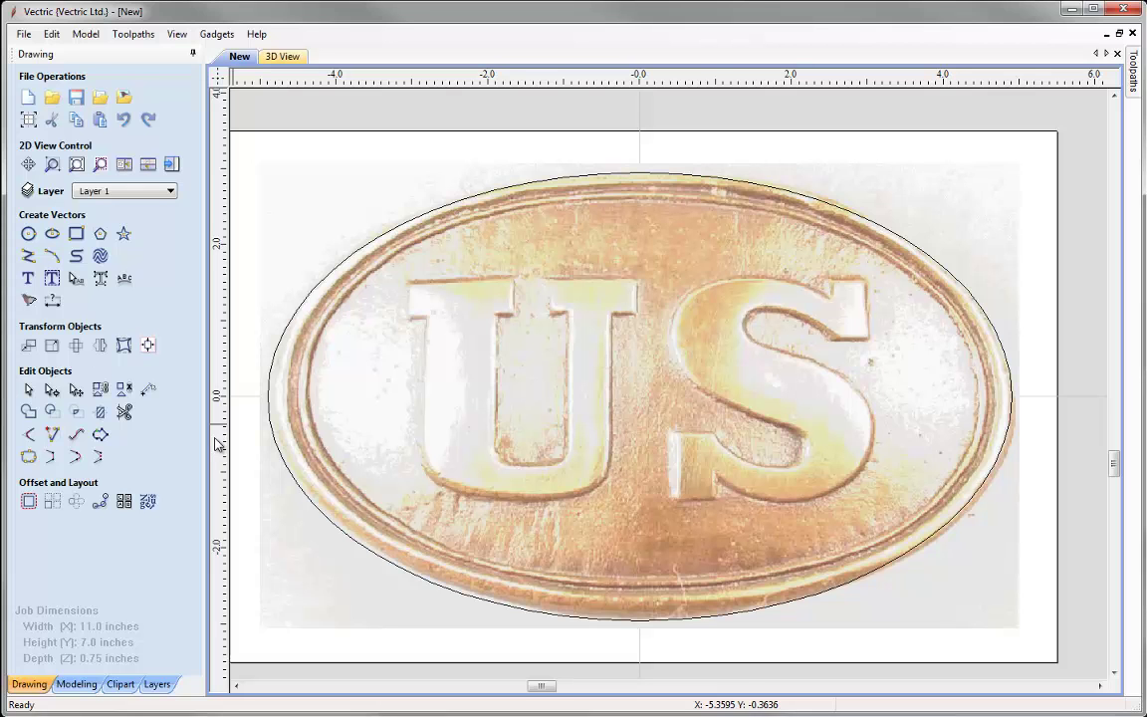
Place eight vertical guide lines along the serif, stem and inner edges of the letter U, from its left serif to its right serif
{"action": "left_click_drag", "start_coordinate": [219, 444], "coordinate": [401, 342]}
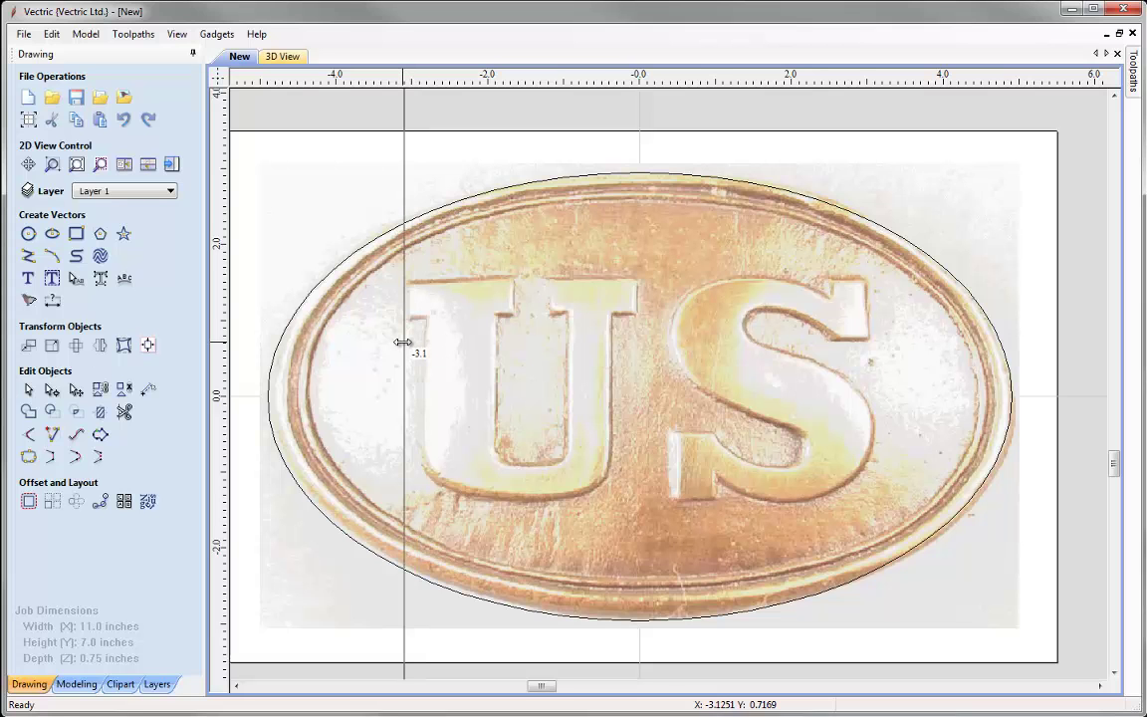
{"action": "mouse_move", "coordinate": [398, 341]}
{"action": "left_mouse_down"}
{"action": "mouse_move", "coordinate": [368, 341]}
{"action": "mouse_move", "coordinate": [408, 345]}
{"action": "left_mouse_up"}
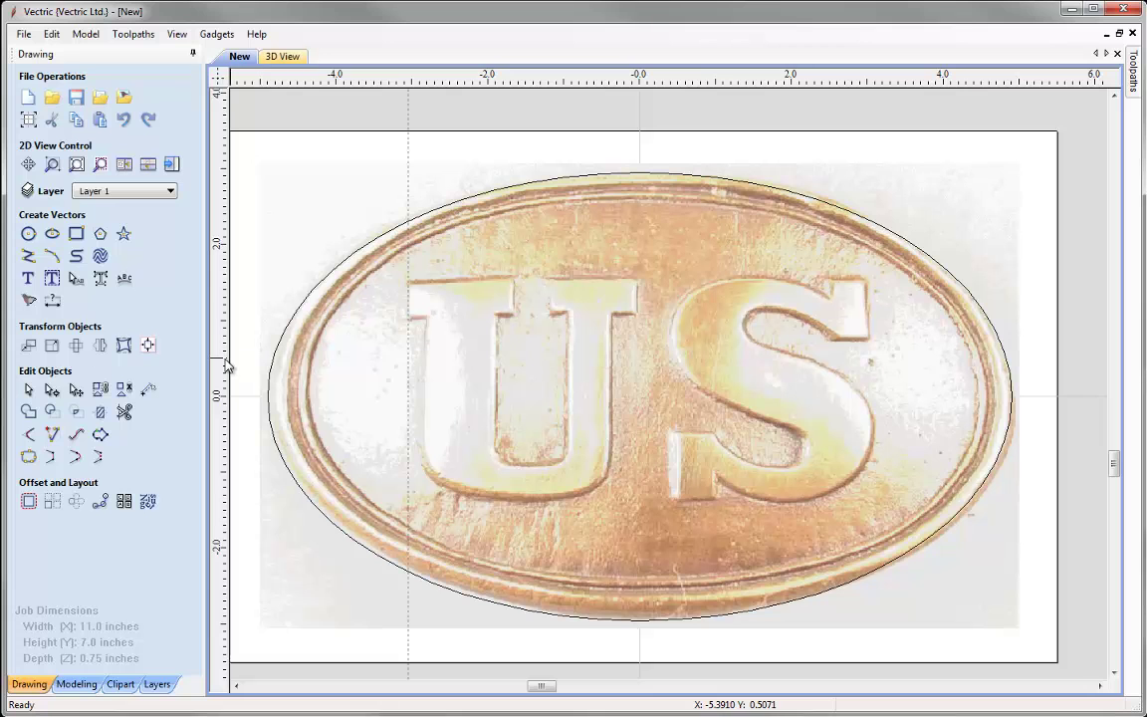
{"action": "left_click_drag", "start_coordinate": [226, 366], "coordinate": [425, 383]}
{"action": "left_click_drag", "start_coordinate": [218, 356], "coordinate": [495, 399]}
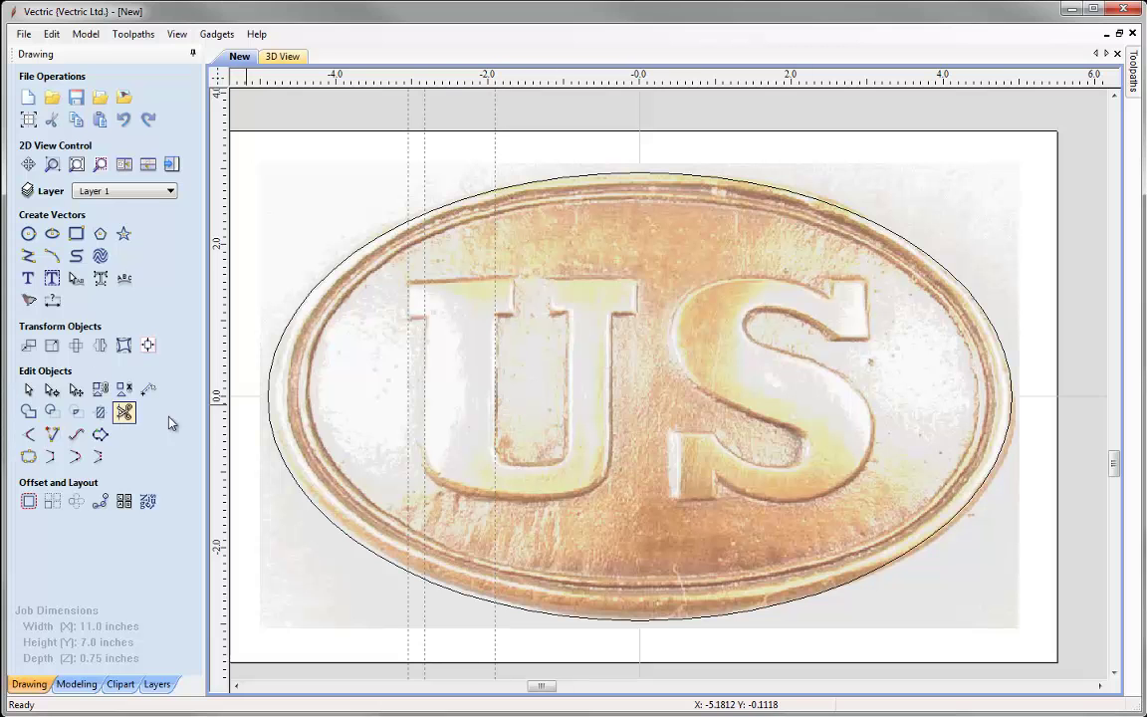
{"action": "left_click_drag", "start_coordinate": [225, 422], "coordinate": [512, 409]}
{"action": "left_click_drag", "start_coordinate": [218, 408], "coordinate": [549, 428]}
{"action": "left_click_drag", "start_coordinate": [223, 400], "coordinate": [567, 415]}
{"action": "left_click_drag", "start_coordinate": [263, 381], "coordinate": [610, 396]}
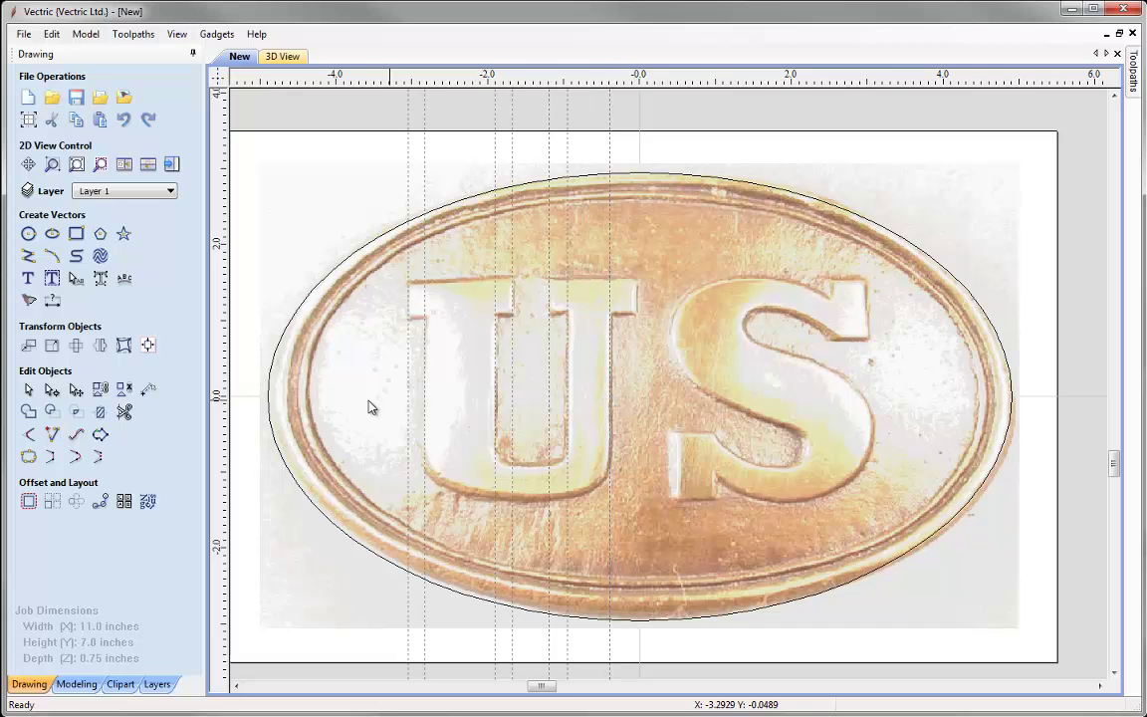
{"action": "left_click_drag", "start_coordinate": [221, 389], "coordinate": [638, 388]}
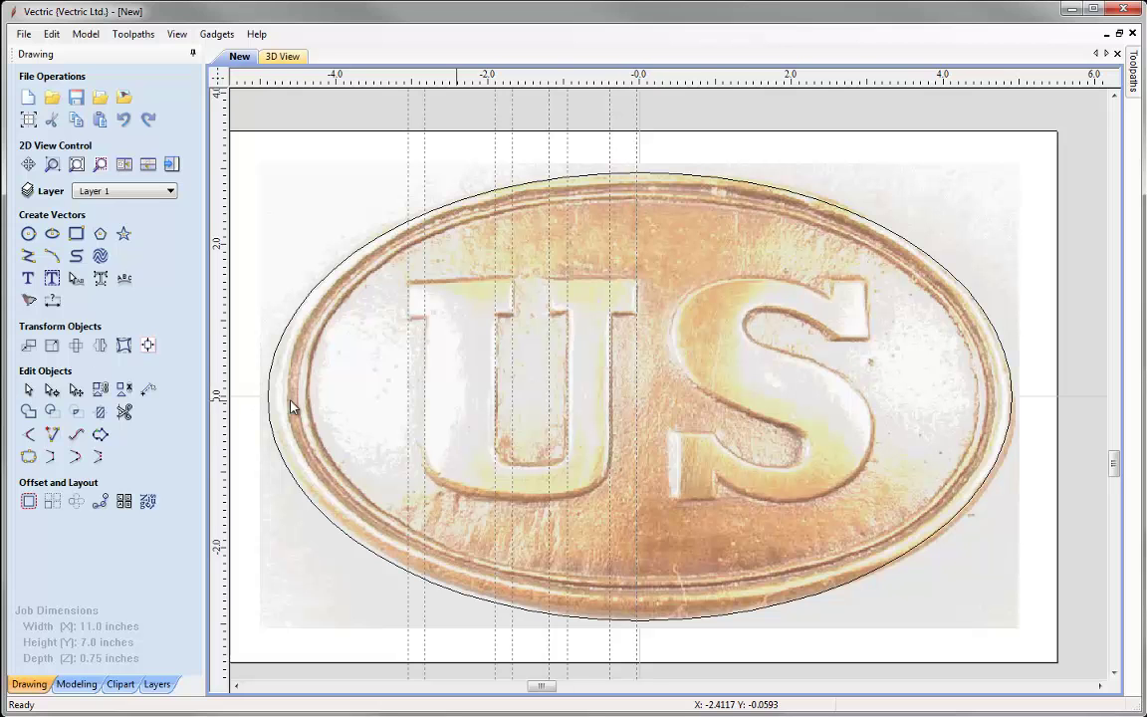
Place vertical guide lines along the left, inner, serif and outermost right edges of the letter S
{"action": "left_click_drag", "start_coordinate": [225, 396], "coordinate": [668, 342]}
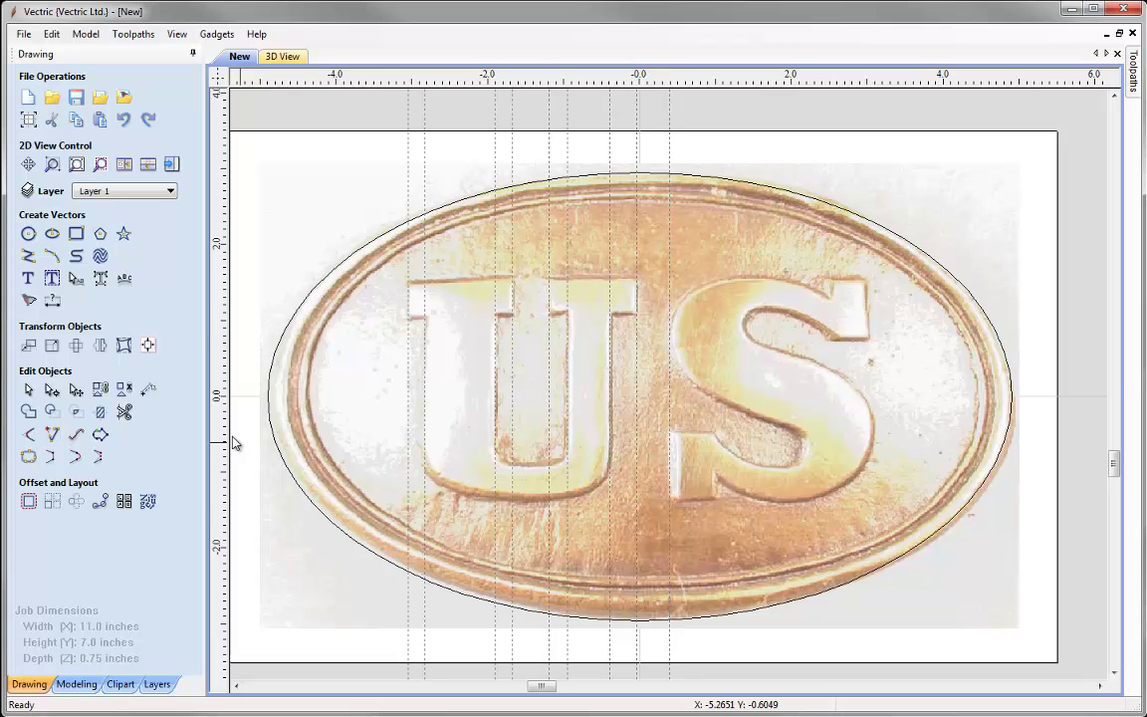
{"action": "left_click_drag", "start_coordinate": [224, 430], "coordinate": [676, 479]}
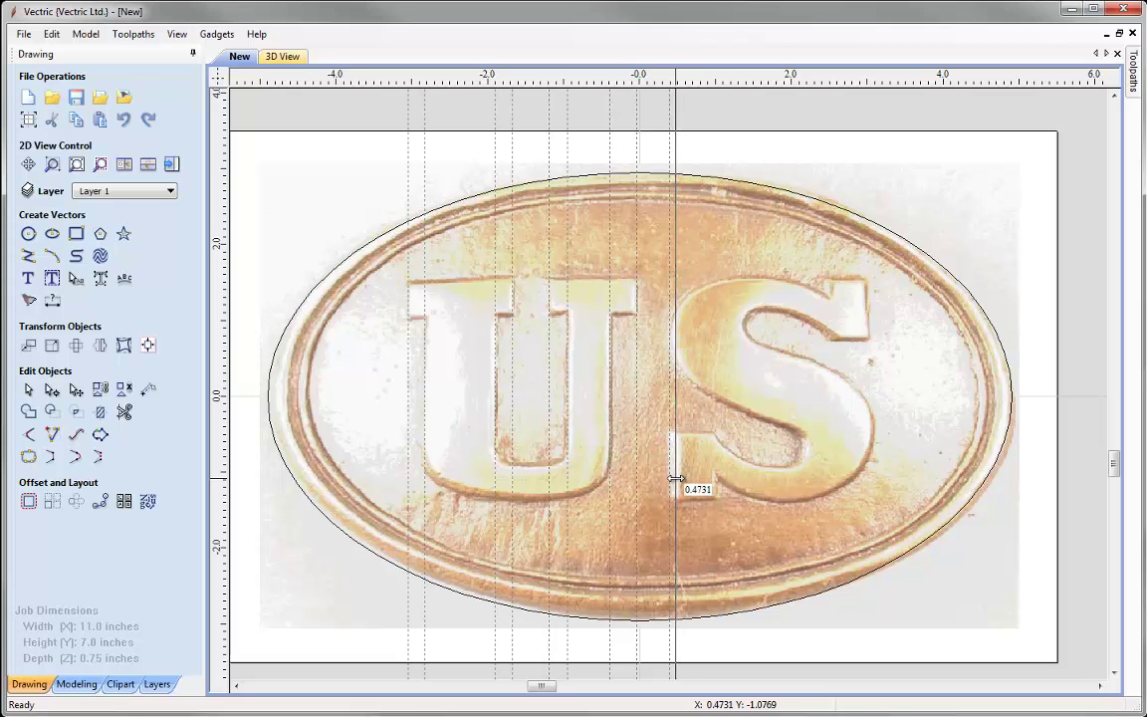
{"action": "left_click_drag", "start_coordinate": [675, 479], "coordinate": [675, 479]}
{"action": "left_click_drag", "start_coordinate": [211, 438], "coordinate": [715, 483]}
{"action": "left_click_drag", "start_coordinate": [227, 460], "coordinate": [810, 469]}
{"action": "left_click_drag", "start_coordinate": [219, 434], "coordinate": [741, 374]}
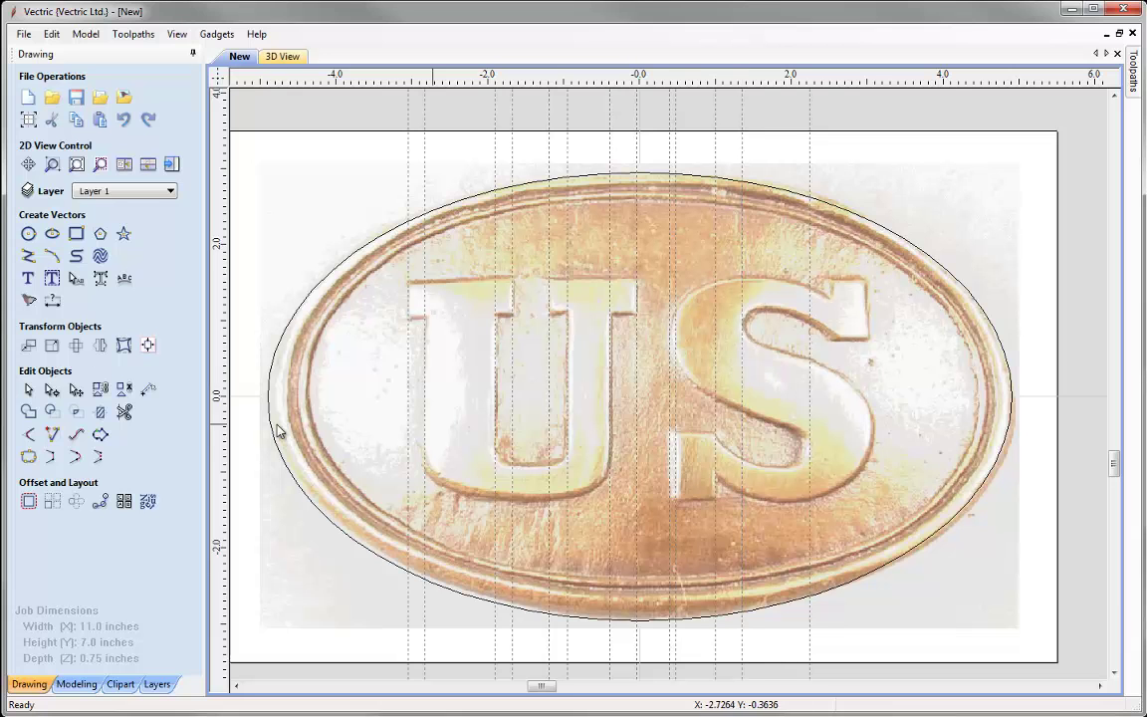
{"action": "left_click_drag", "start_coordinate": [219, 393], "coordinate": [831, 403]}
{"action": "left_click_drag", "start_coordinate": [224, 431], "coordinate": [840, 384]}
{"action": "left_click_drag", "start_coordinate": [219, 413], "coordinate": [867, 464]}
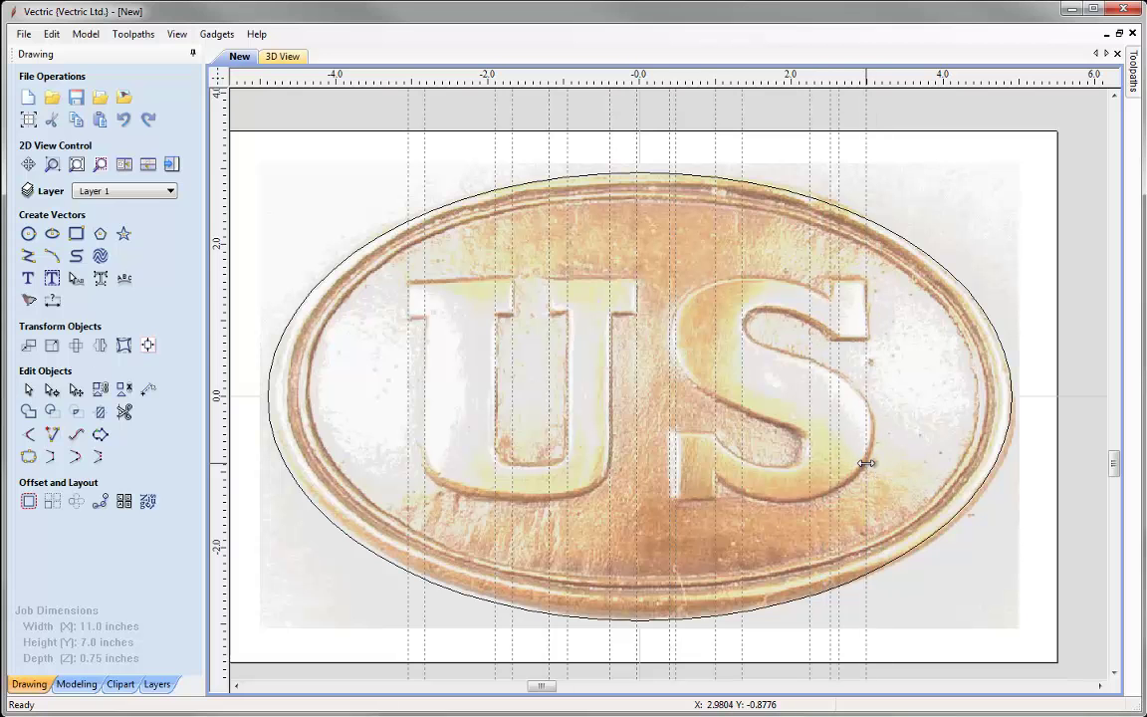
{"action": "left_click_drag", "start_coordinate": [218, 470], "coordinate": [875, 461]}
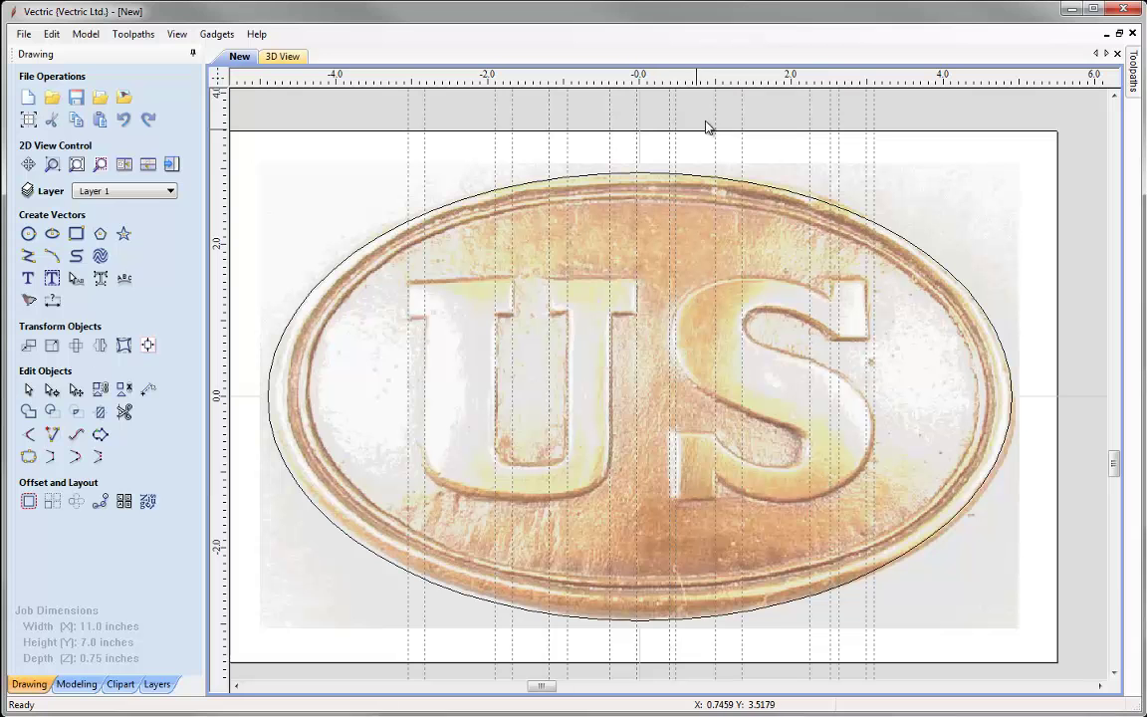
Place horizontal guide lines at the letters' top, serif, curve and bottom edges, with the lowest at about Y -1.37
{"action": "left_click_drag", "start_coordinate": [724, 82], "coordinate": [697, 277]}
{"action": "left_click_drag", "start_coordinate": [619, 81], "coordinate": [834, 298]}
{"action": "left_click_drag", "start_coordinate": [592, 80], "coordinate": [630, 314]}
{"action": "left_click_drag", "start_coordinate": [645, 72], "coordinate": [830, 339]}
{"action": "left_click_drag", "start_coordinate": [676, 84], "coordinate": [716, 430]}
{"action": "left_click_drag", "start_coordinate": [681, 84], "coordinate": [749, 469]}
{"action": "left_click_drag", "start_coordinate": [621, 78], "coordinate": [719, 472]}
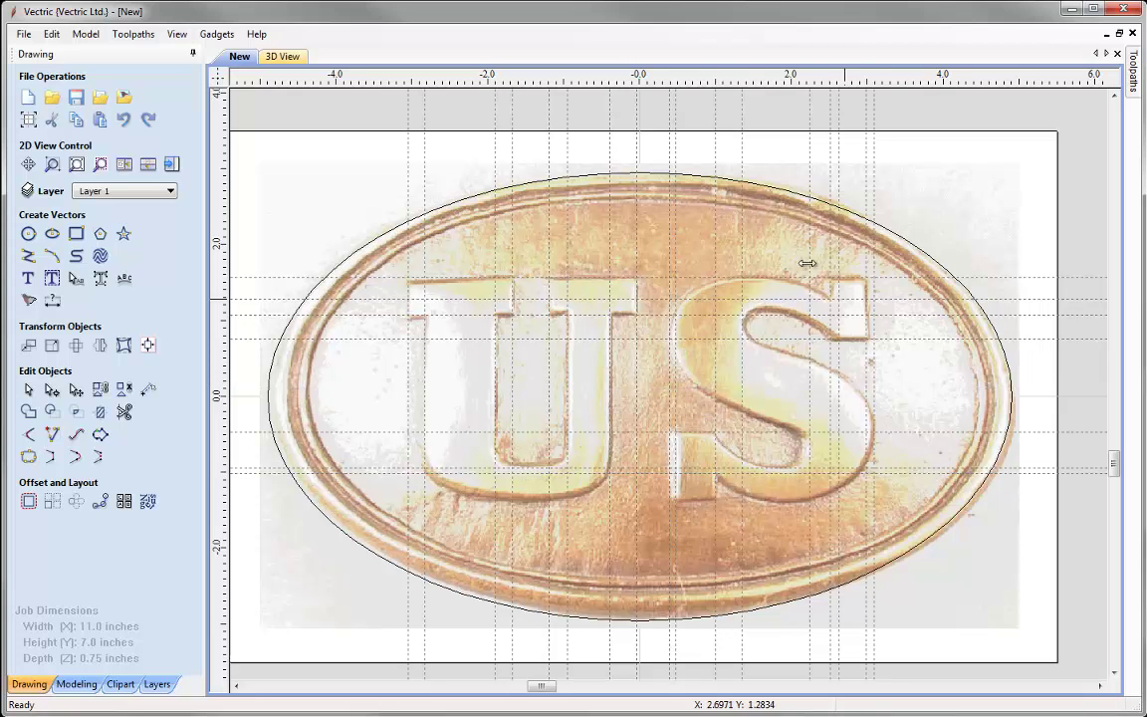
{"action": "left_click_drag", "start_coordinate": [683, 77], "coordinate": [751, 503]}
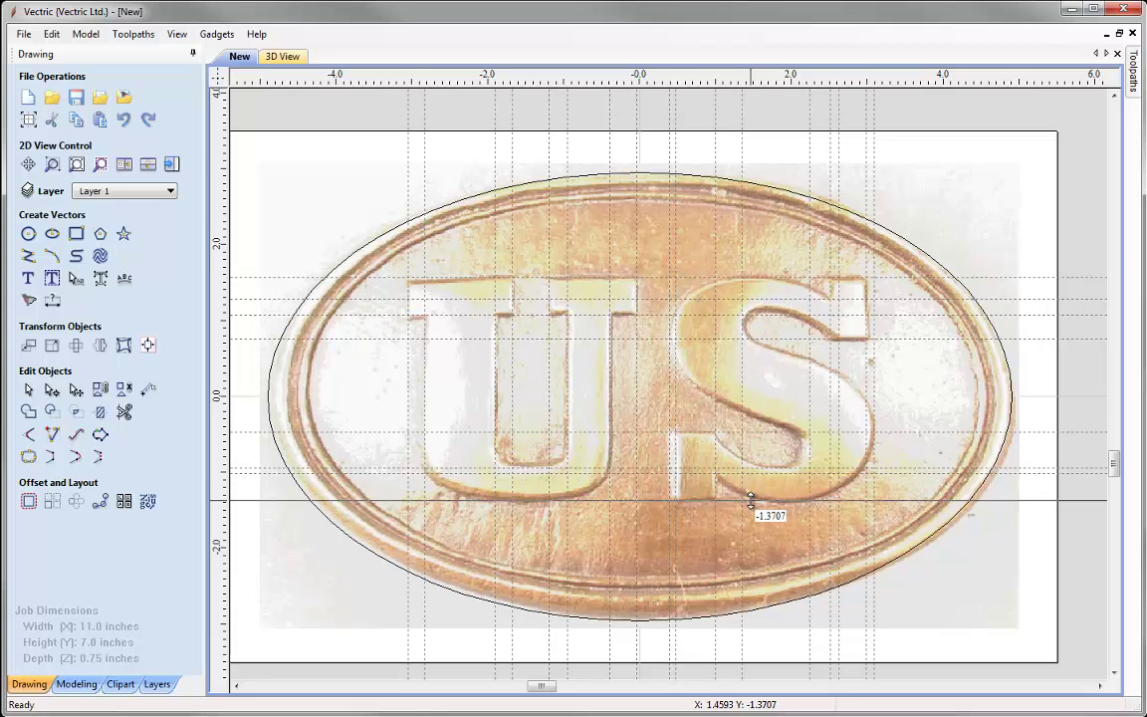
{"action": "left_click_drag", "start_coordinate": [751, 503], "coordinate": [750, 503]}
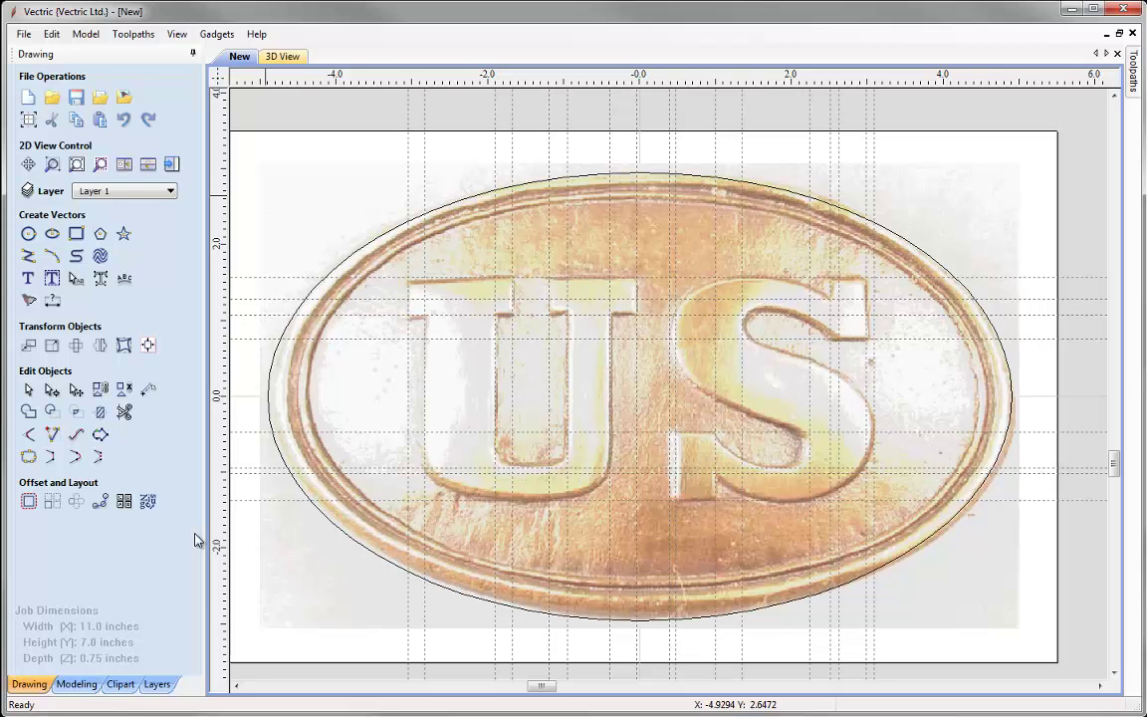
Start a polyline at the U's upper-left corner and trace its left serif to the top of the inner left edge, snapping to guide intersections
{"action": "left_click", "coordinate": [27, 257]}
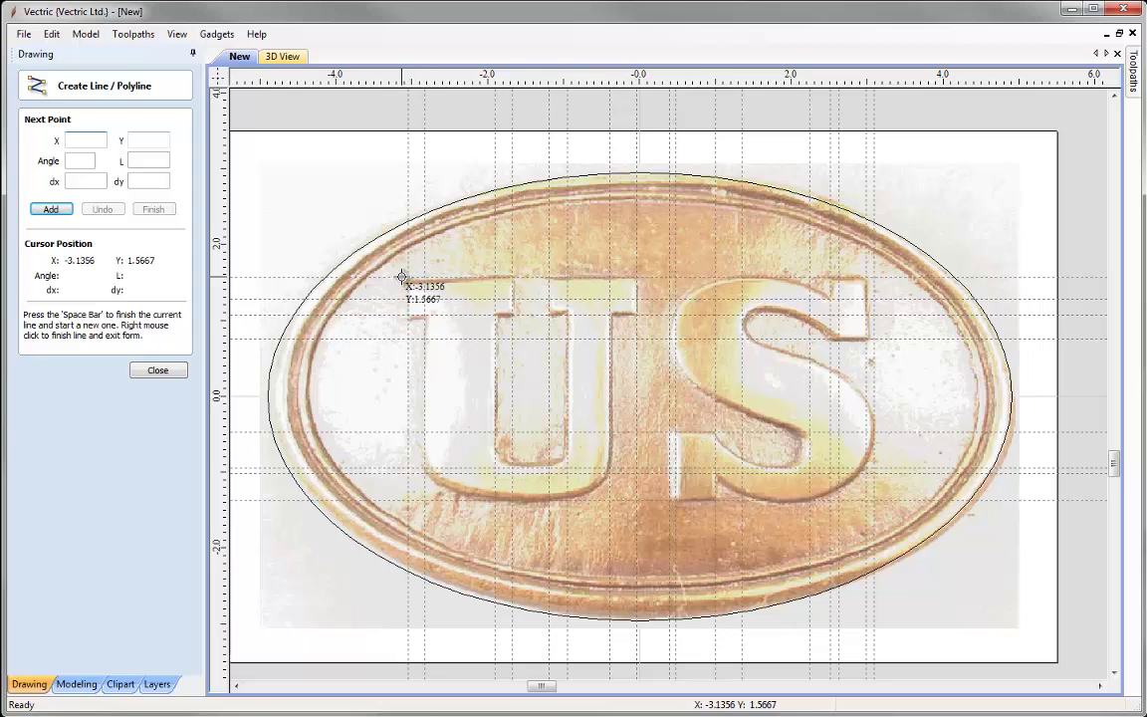
{"action": "left_click", "coordinate": [408, 278]}
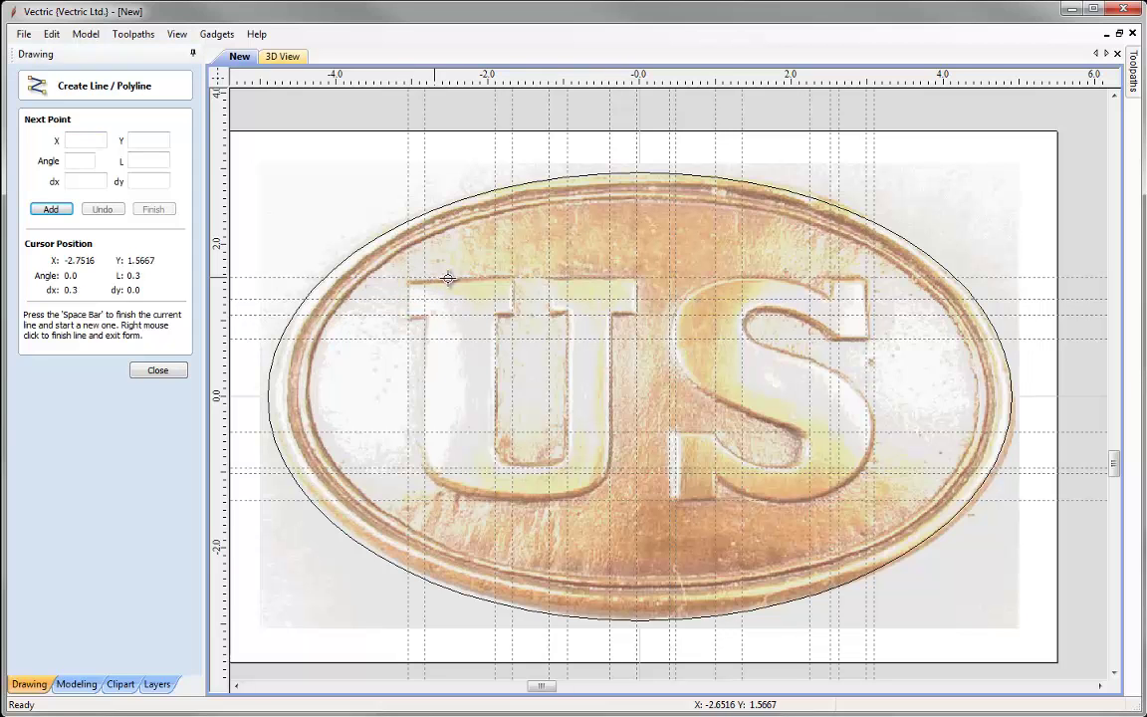
{"action": "left_click", "coordinate": [463, 398]}
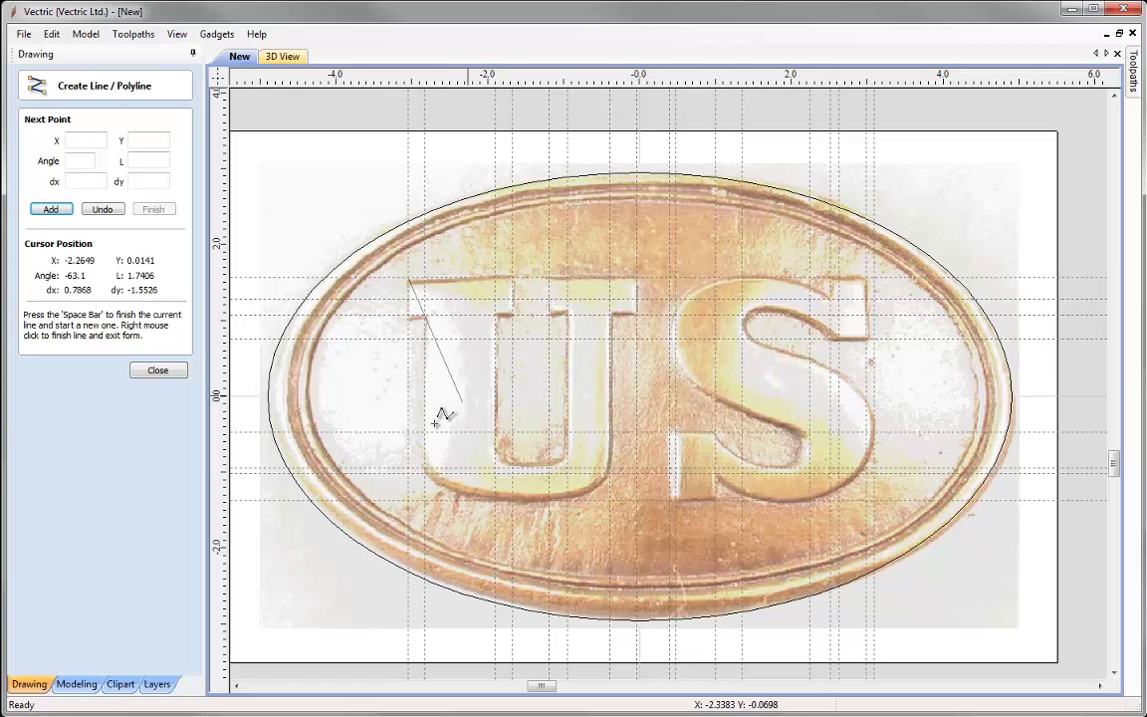
{"action": "left_click", "coordinate": [514, 277]}
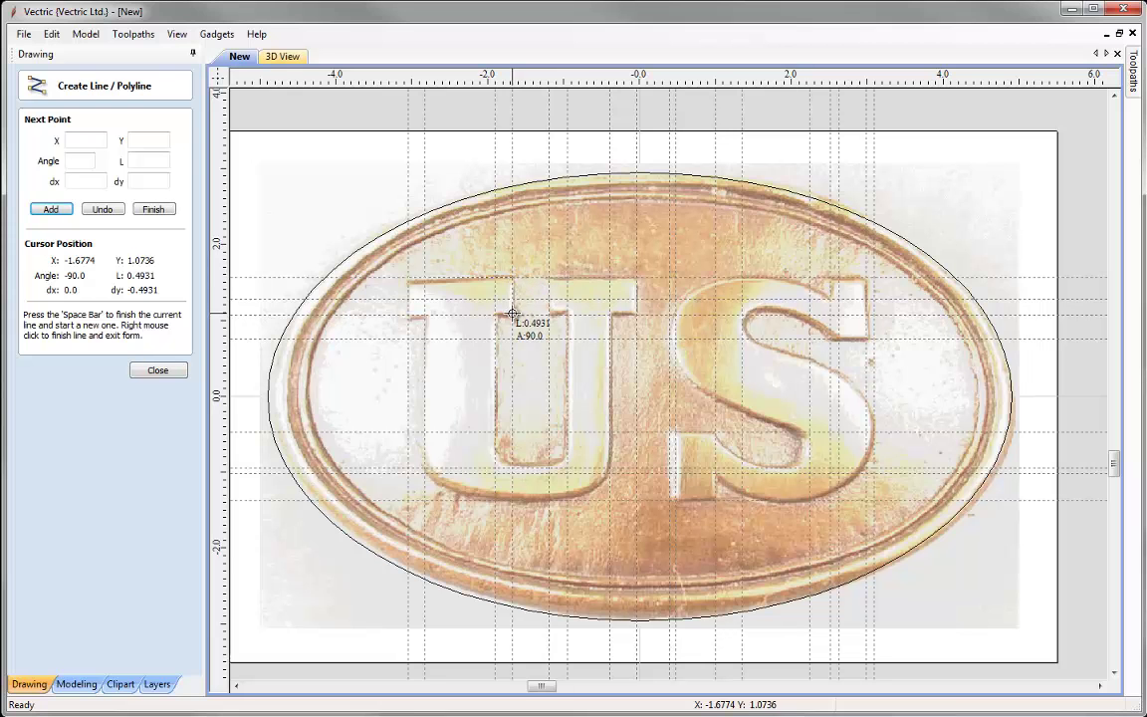
{"action": "left_click", "coordinate": [513, 314]}
{"action": "left_click", "coordinate": [495, 314]}
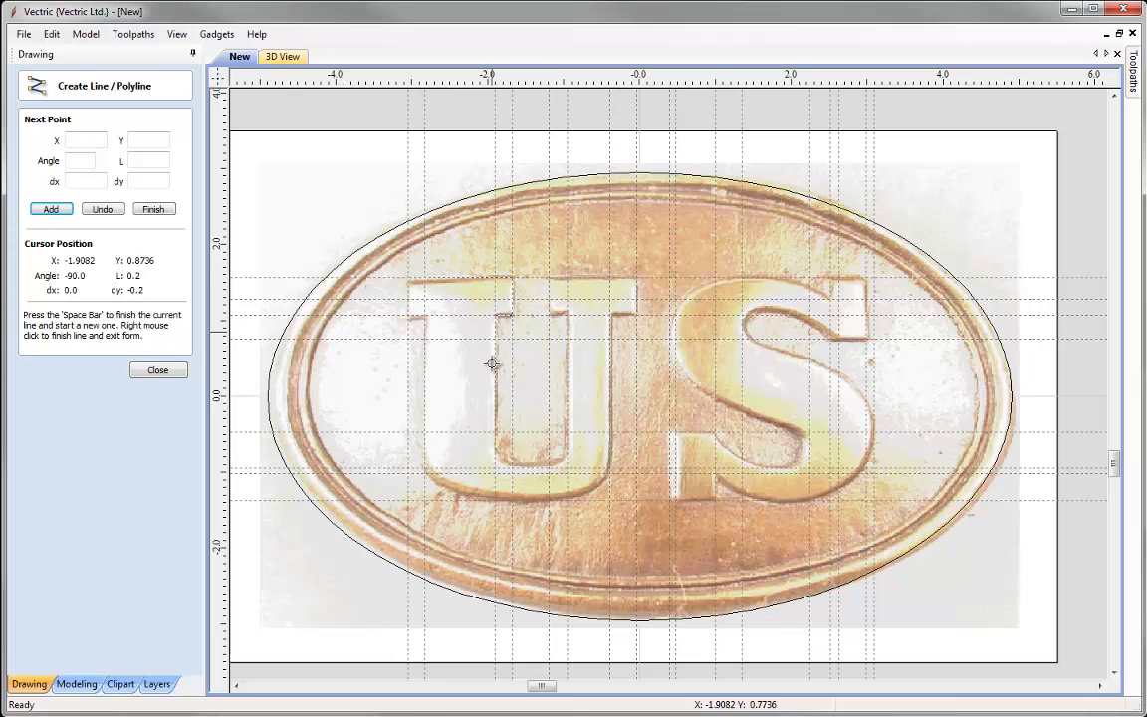
Continue the polyline down the U's inner left edge, across the inner bottom with straight segments, and up to the right serif
{"action": "left_click", "coordinate": [495, 432]}
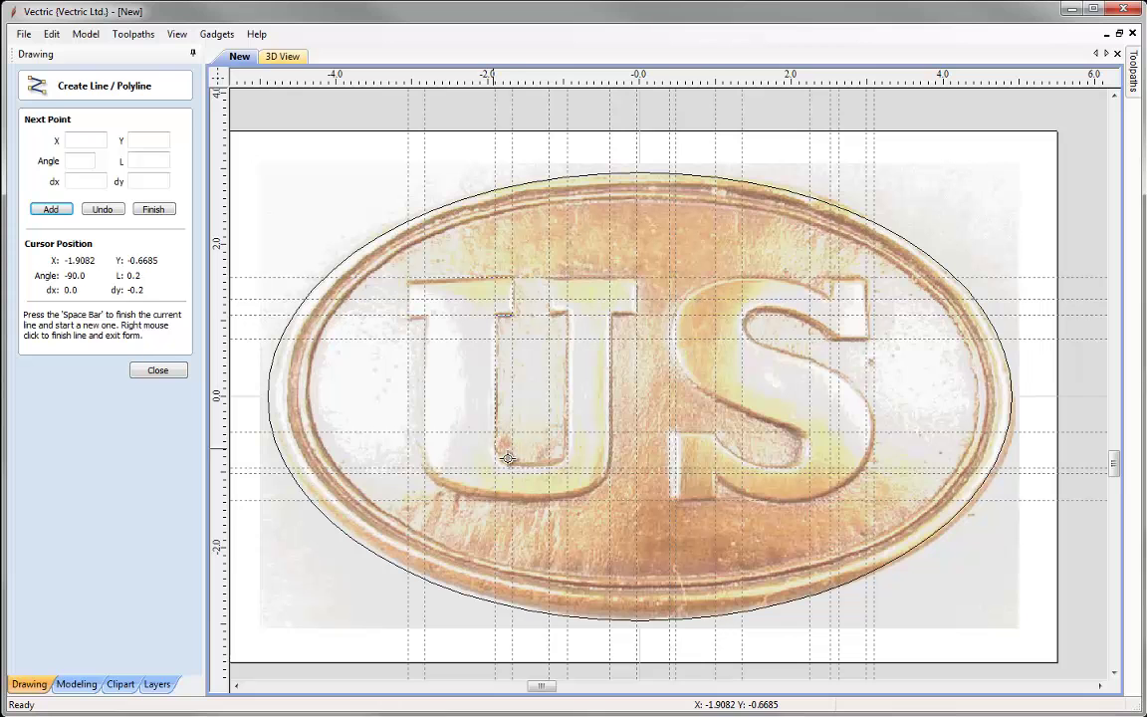
{"action": "left_click", "coordinate": [512, 465]}
{"action": "left_click", "coordinate": [555, 470]}
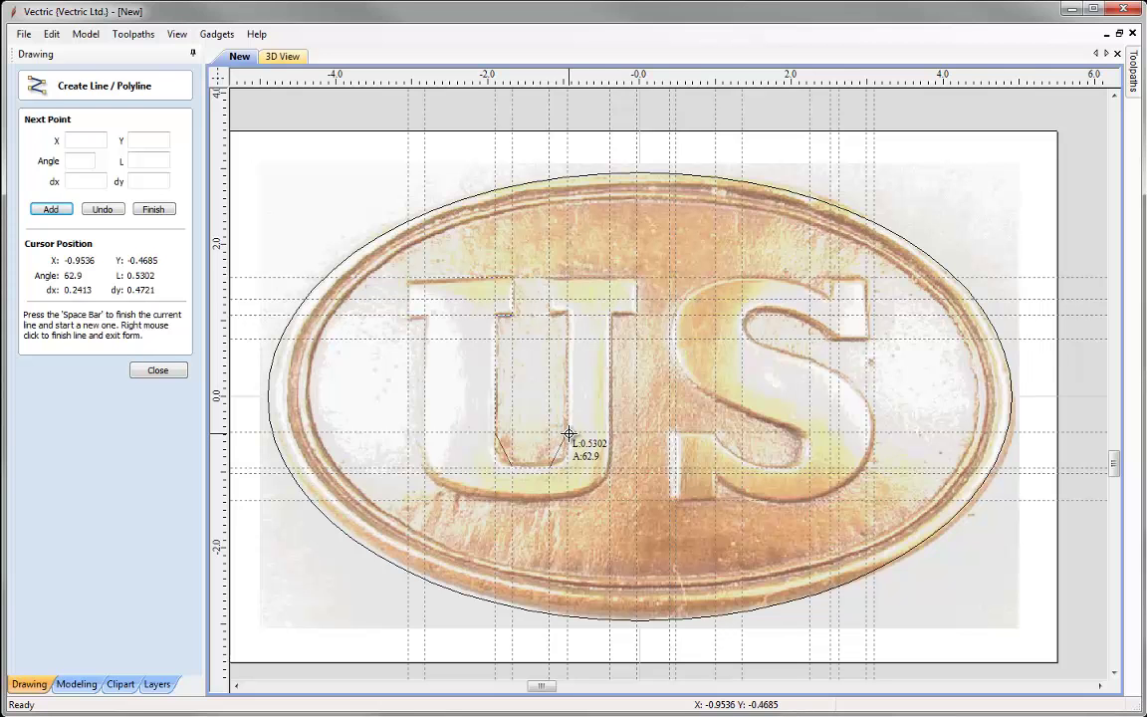
{"action": "left_click", "coordinate": [568, 434]}
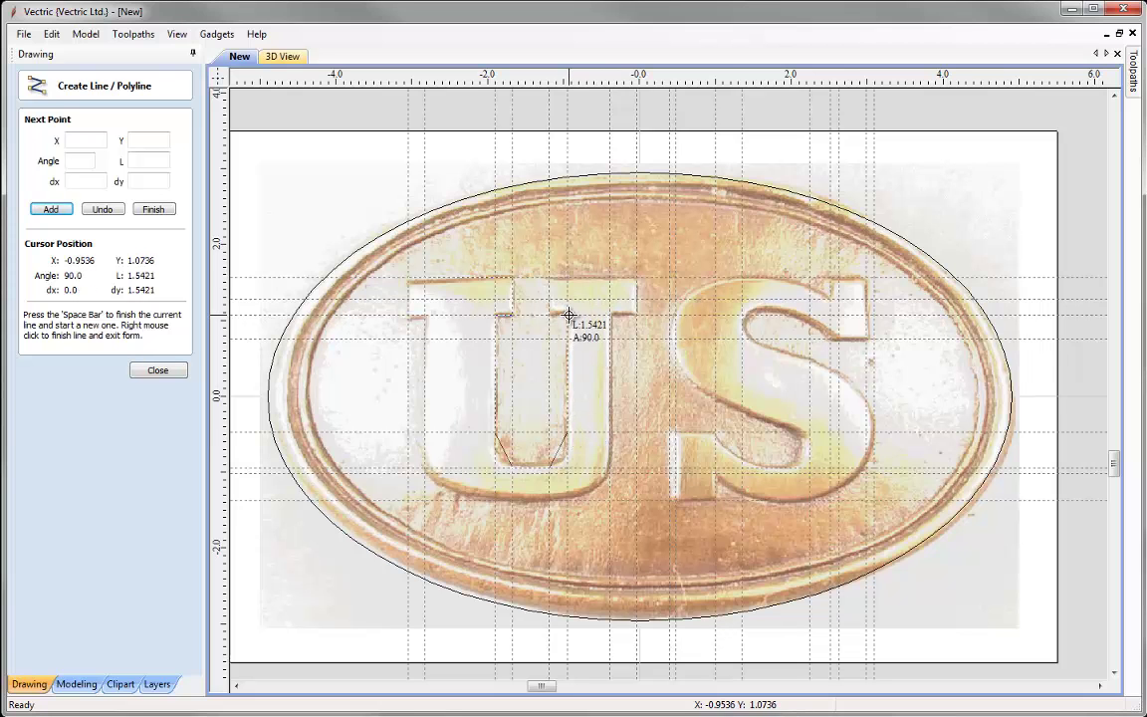
{"action": "left_click", "coordinate": [568, 314]}
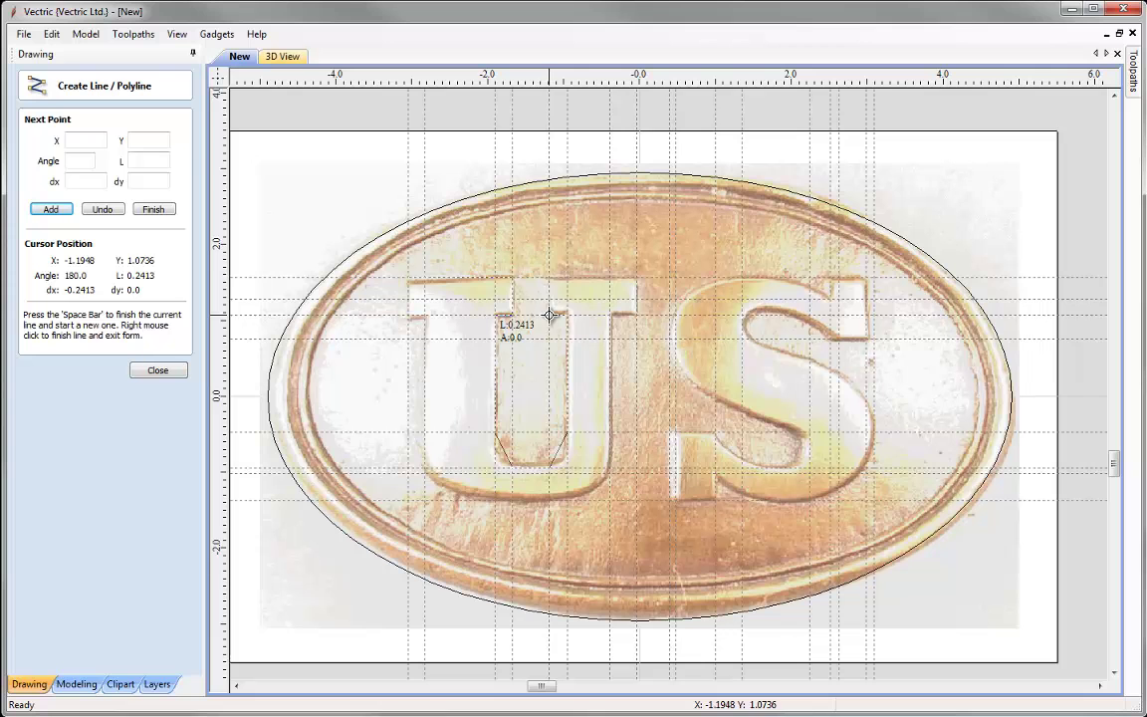
Trace the U's right serif with the polyline, ending at the top of the outer right edge
{"action": "left_click", "coordinate": [549, 315]}
{"action": "left_click", "coordinate": [550, 278]}
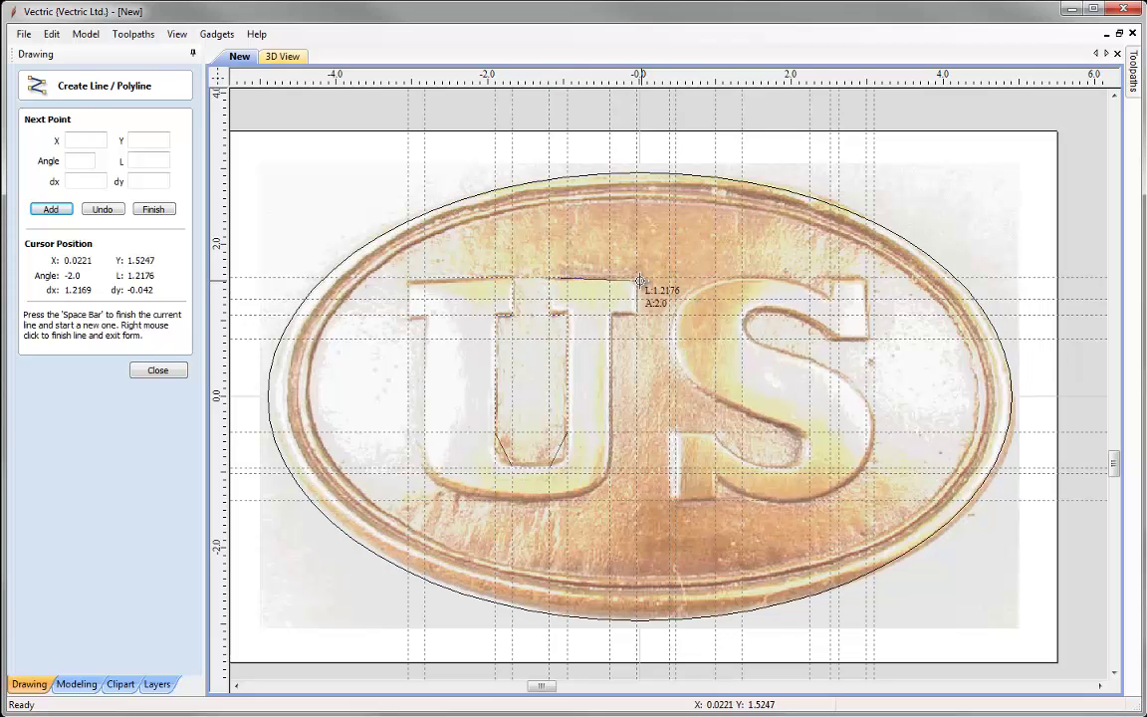
{"action": "left_click", "coordinate": [638, 278]}
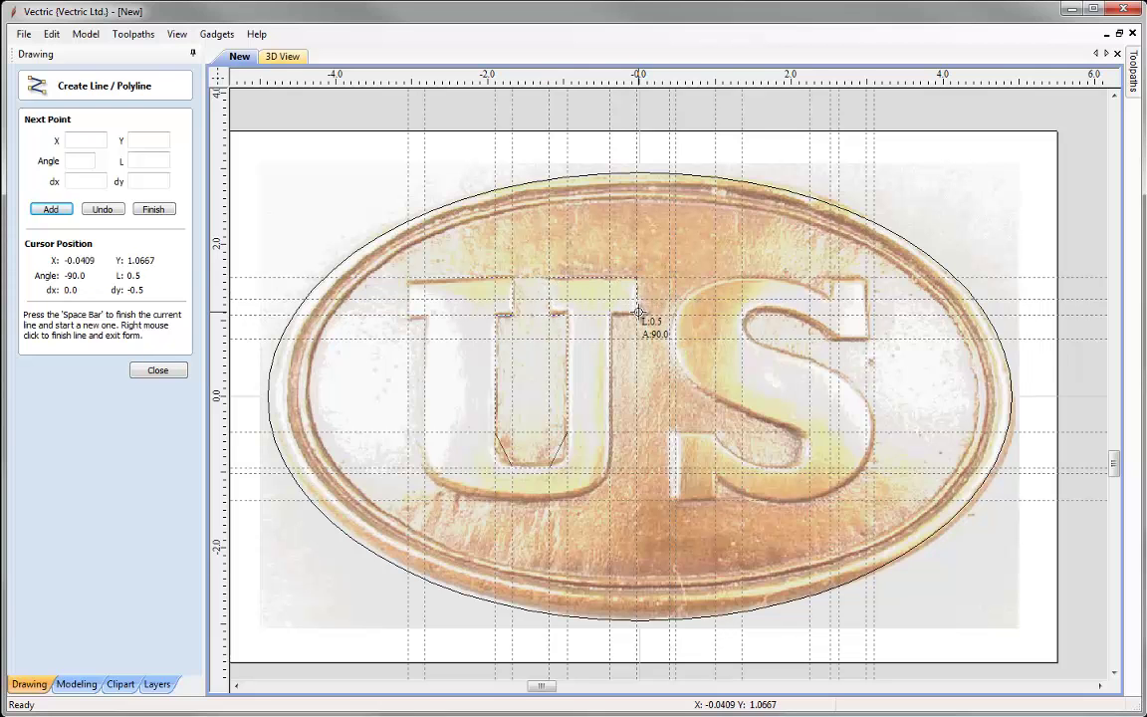
{"action": "left_click", "coordinate": [638, 313]}
{"action": "left_click", "coordinate": [611, 314]}
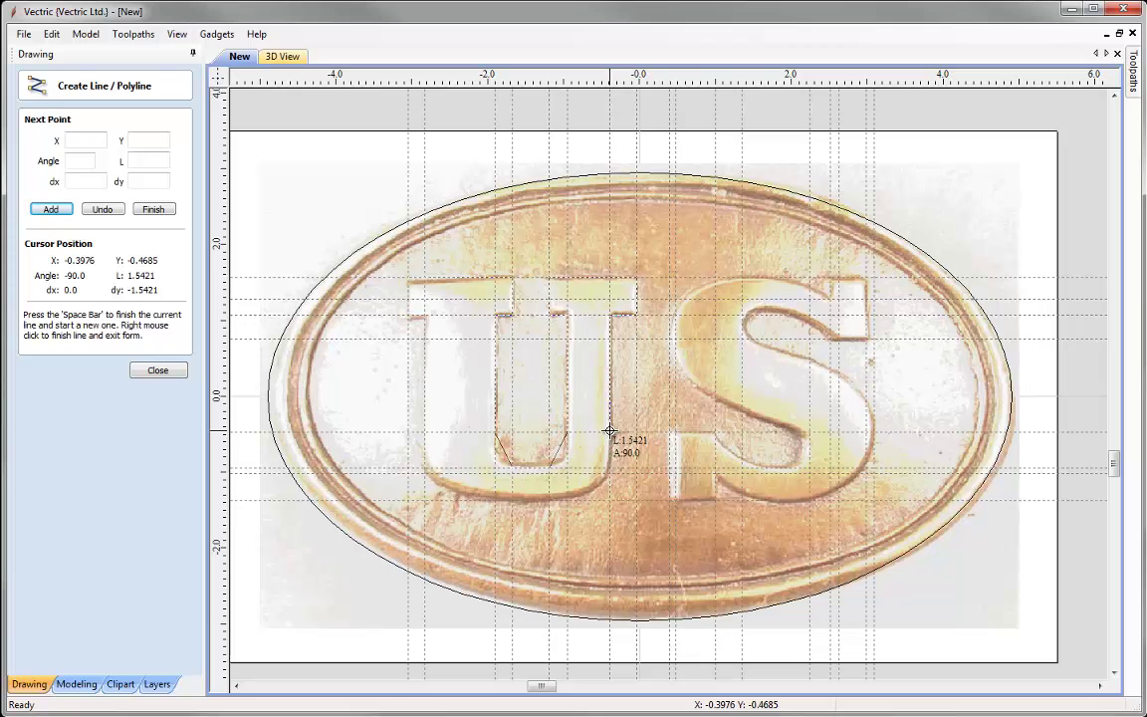
Trace the U's outer right side, bottom and left side with straight segments and close the polyline at its upper-left starting corner
{"action": "left_click", "coordinate": [612, 431]}
{"action": "left_click", "coordinate": [569, 497]}
{"action": "left_click", "coordinate": [494, 500]}
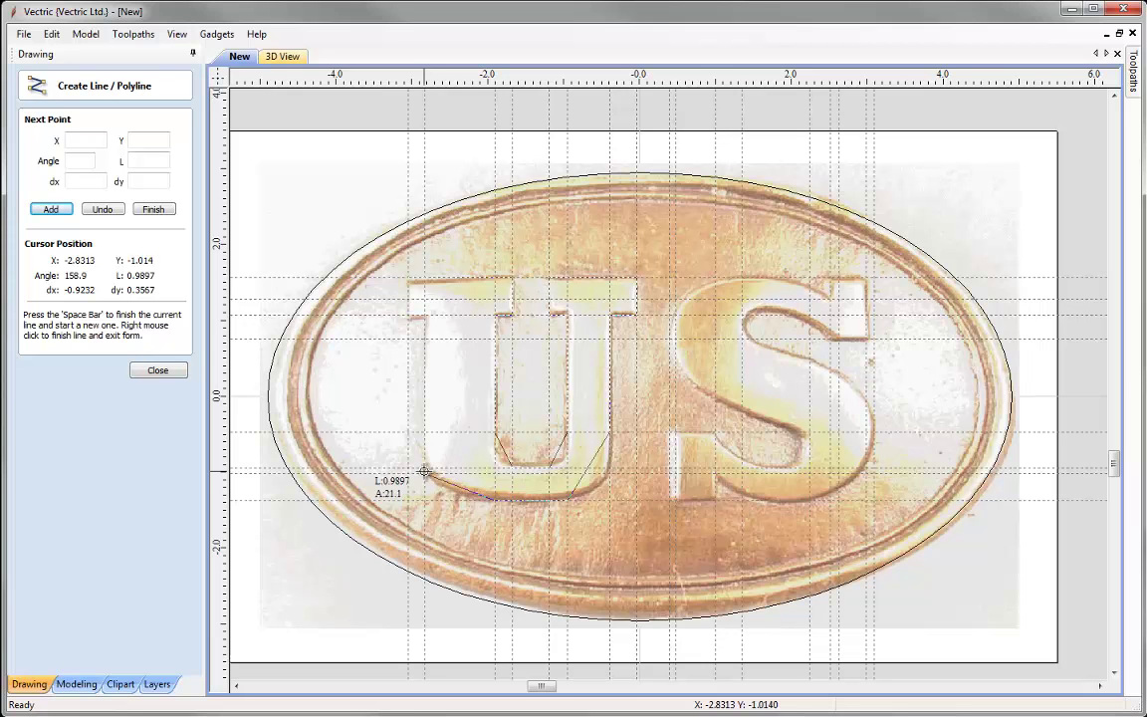
{"action": "left_click", "coordinate": [423, 471]}
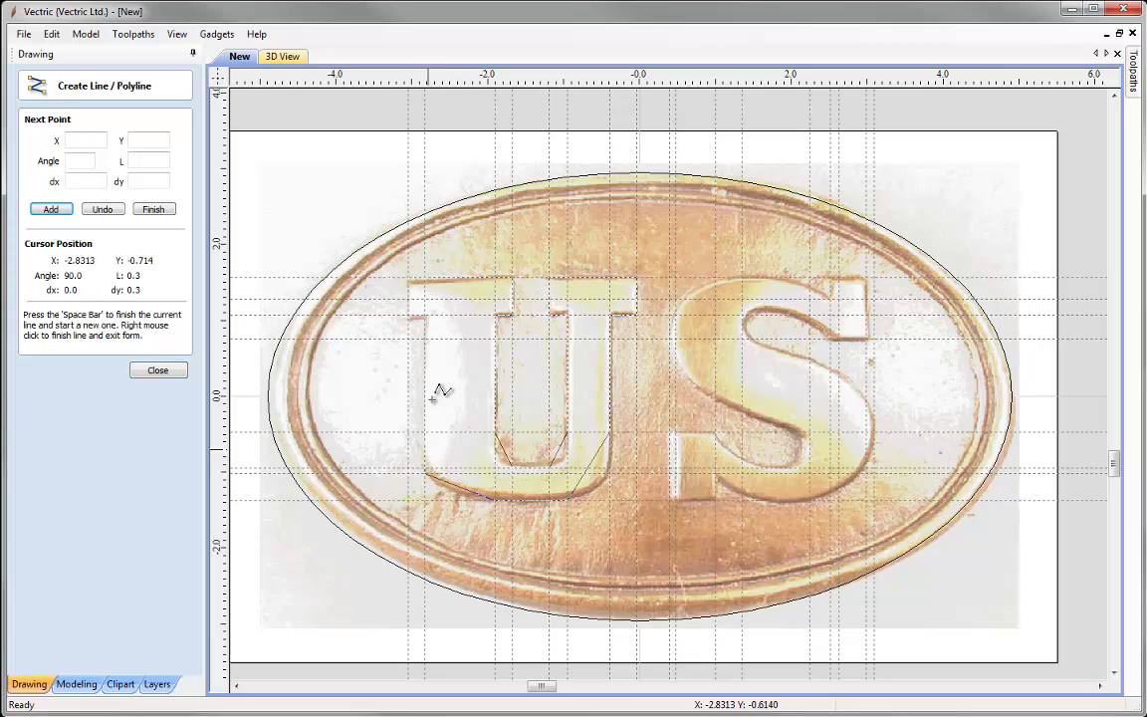
{"action": "left_click", "coordinate": [419, 316]}
{"action": "left_click", "coordinate": [406, 315]}
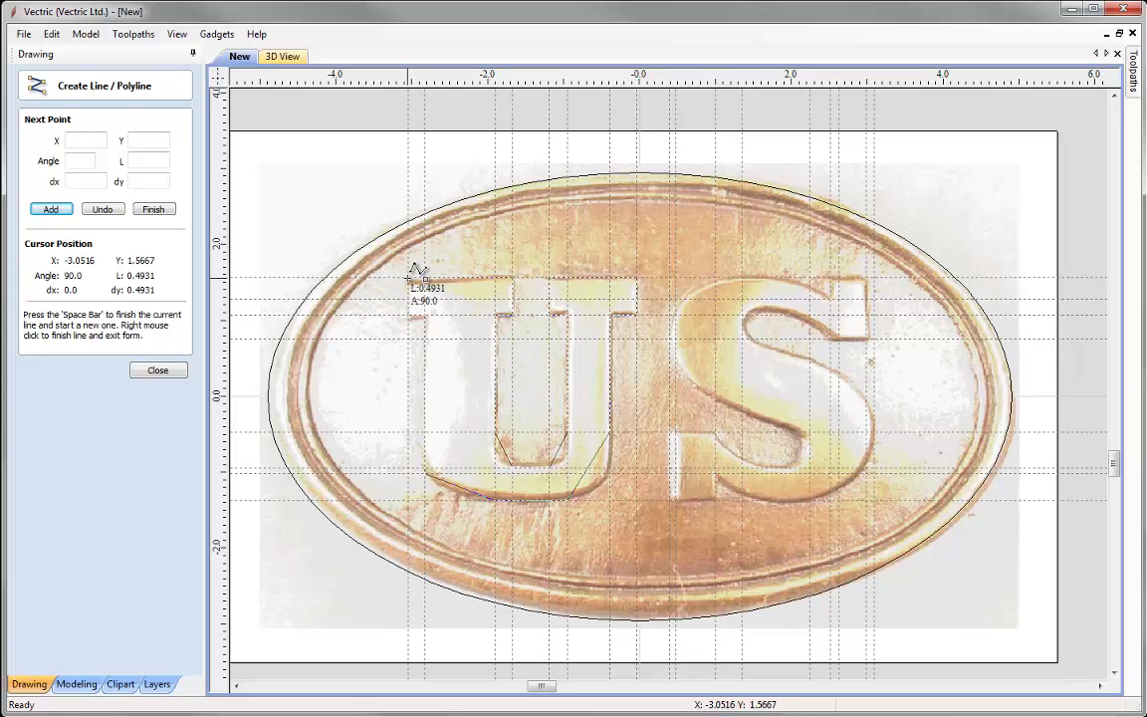
{"action": "left_click", "coordinate": [408, 279]}
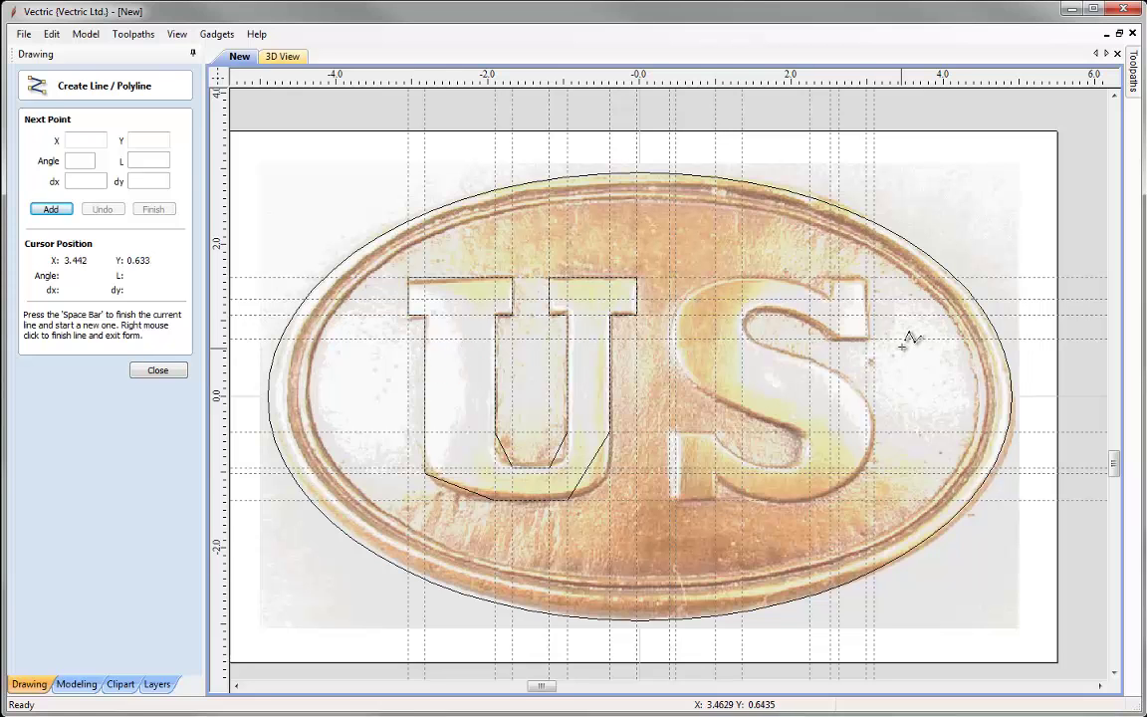
Start a new polyline at the inner base of the S's upper-right serif and trace around the serif, snapping to guide intersections
{"action": "left_click", "coordinate": [833, 299]}
{"action": "left_click", "coordinate": [832, 275]}
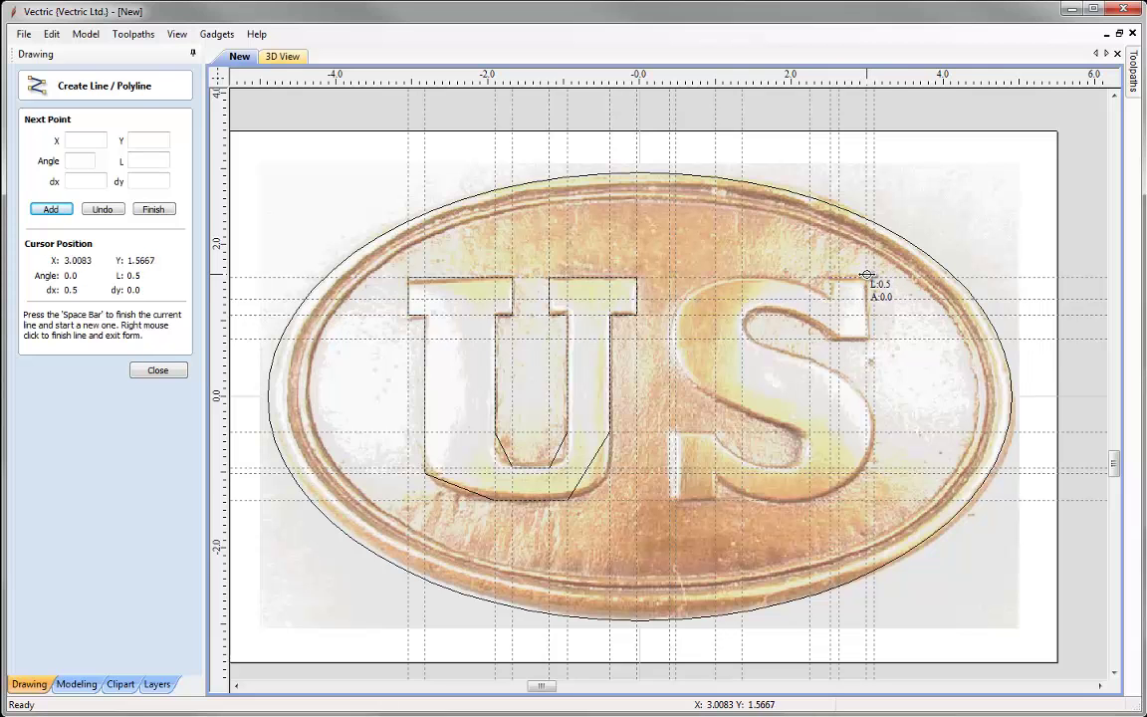
{"action": "left_click", "coordinate": [867, 278]}
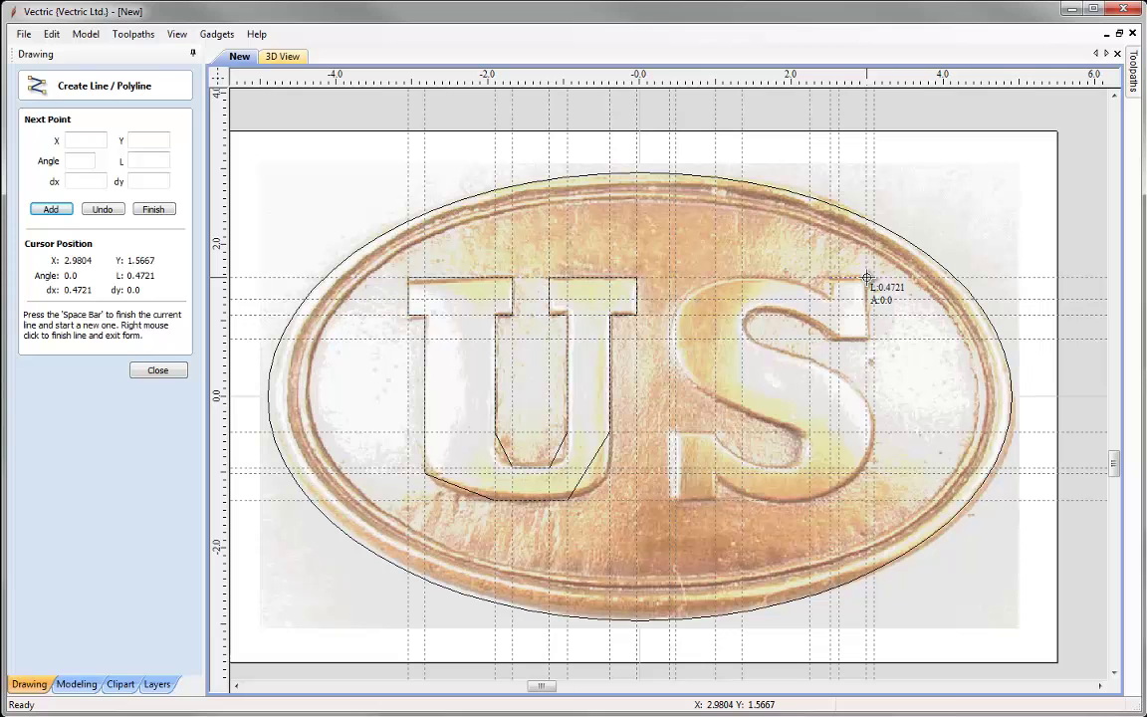
{"action": "left_click", "coordinate": [867, 338]}
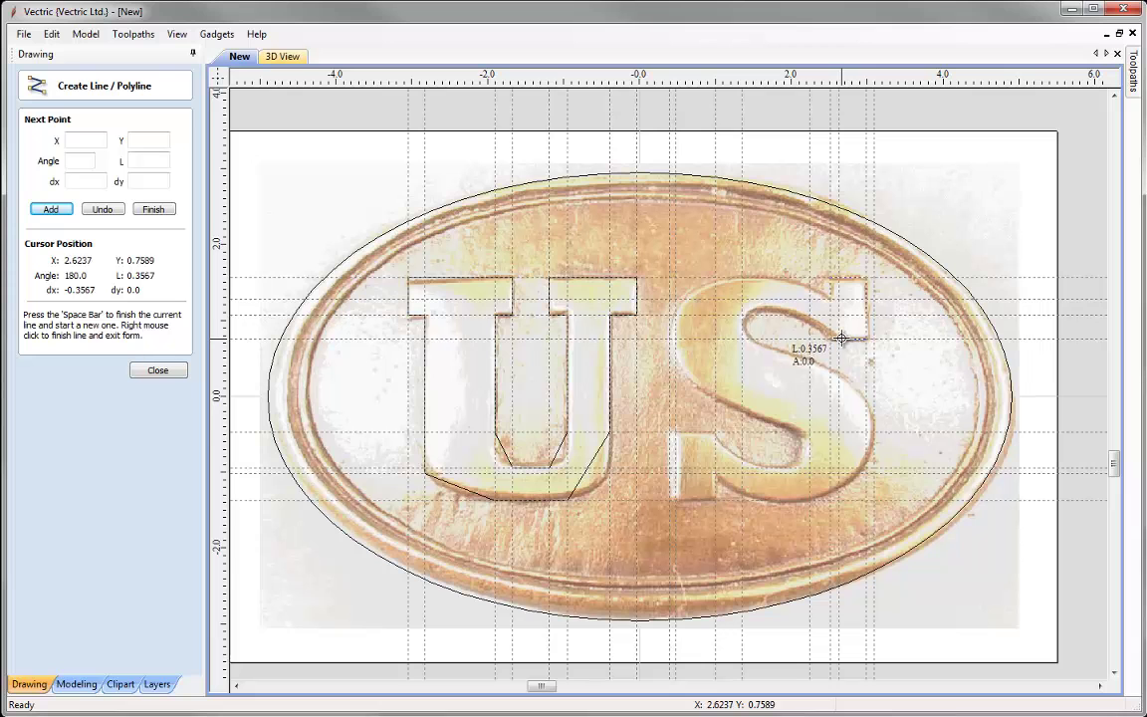
{"action": "left_click", "coordinate": [841, 338]}
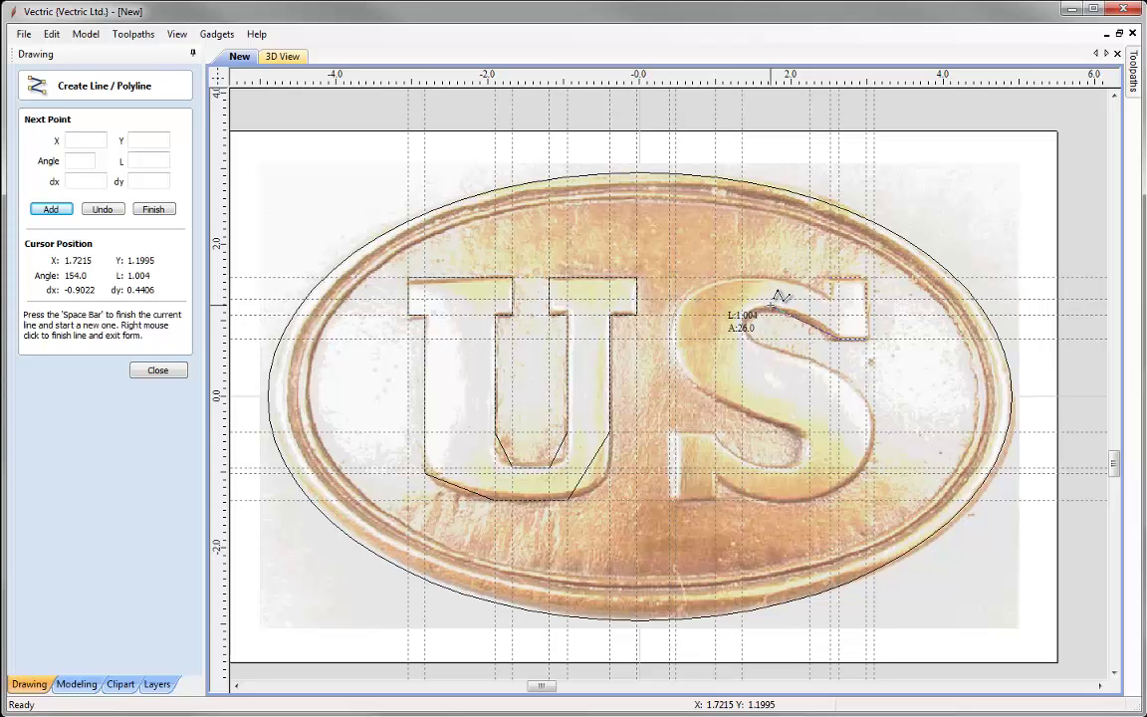
Continue the S polyline around the upper inner curve, diagonally to the right side, and down to the bottom with straight segments
{"action": "left_click", "coordinate": [775, 299]}
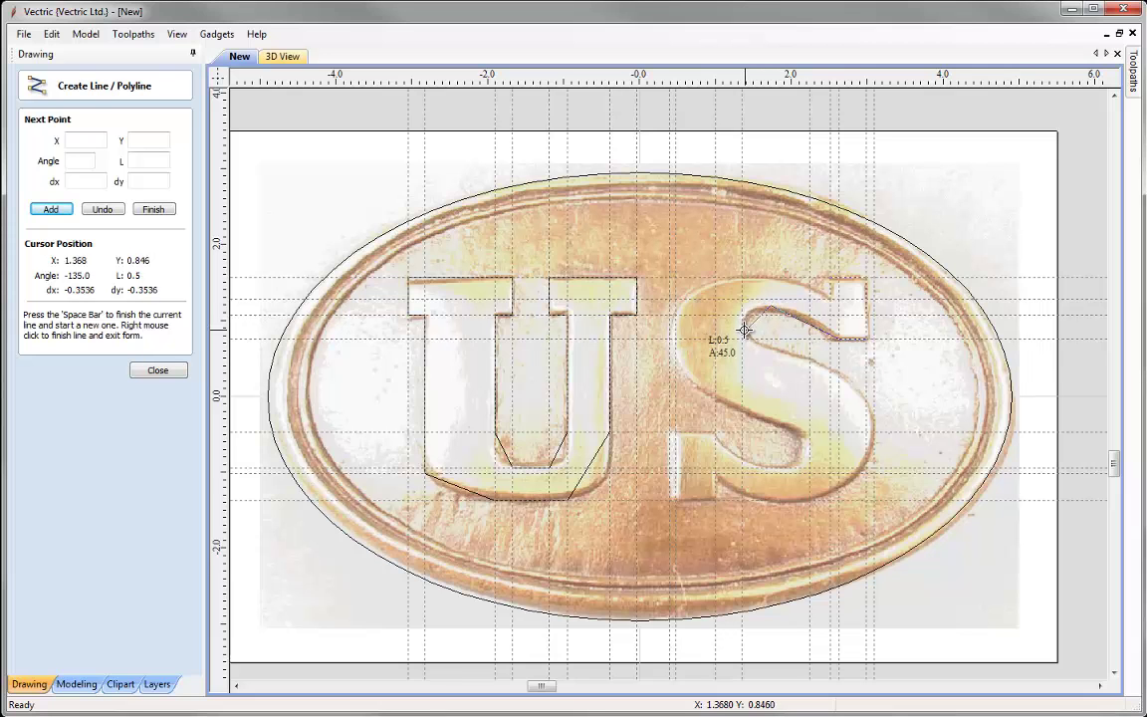
{"action": "left_click", "coordinate": [745, 330]}
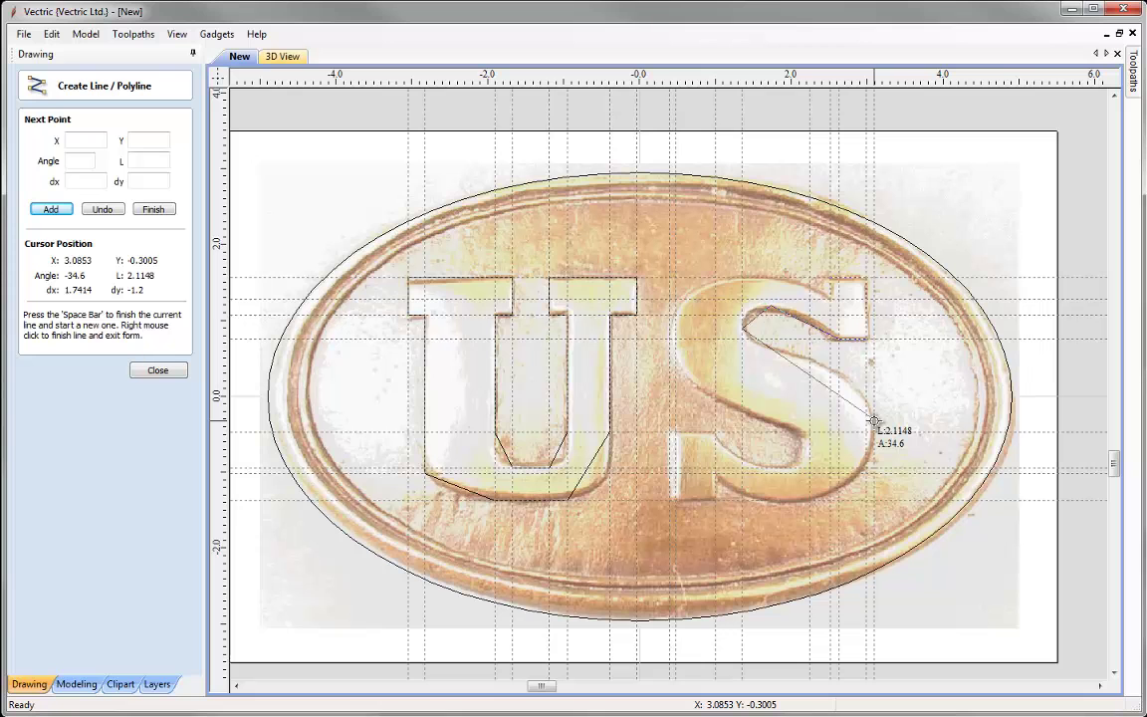
{"action": "left_click", "coordinate": [873, 421]}
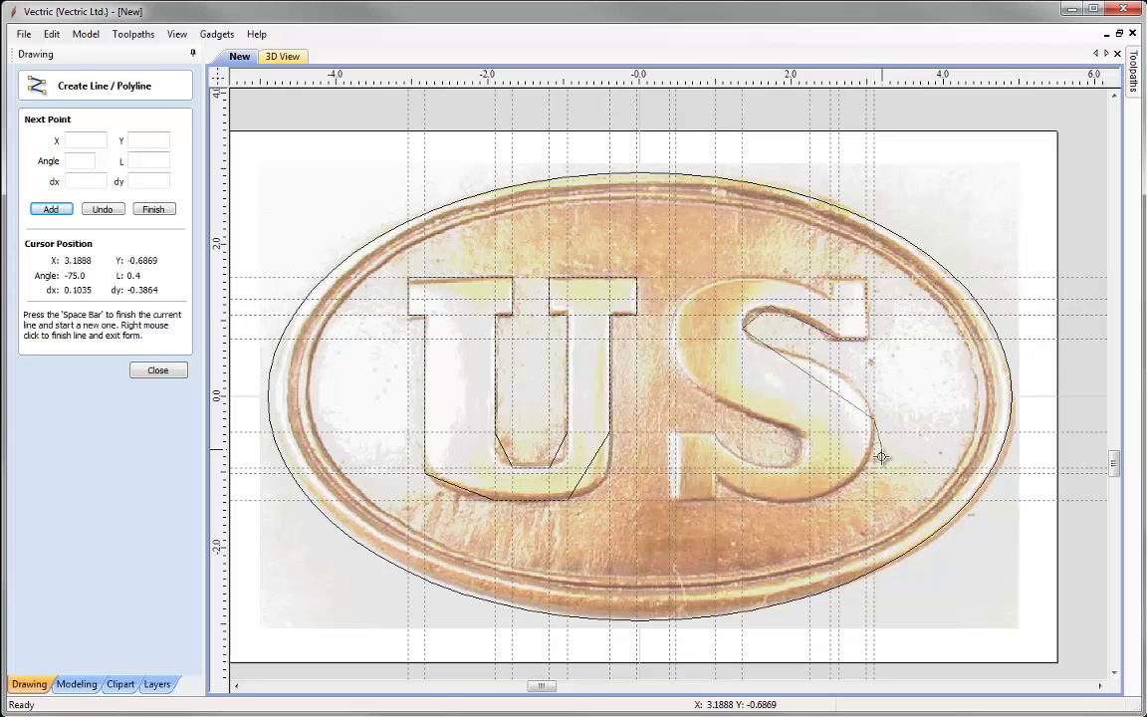
{"action": "left_click", "coordinate": [789, 501]}
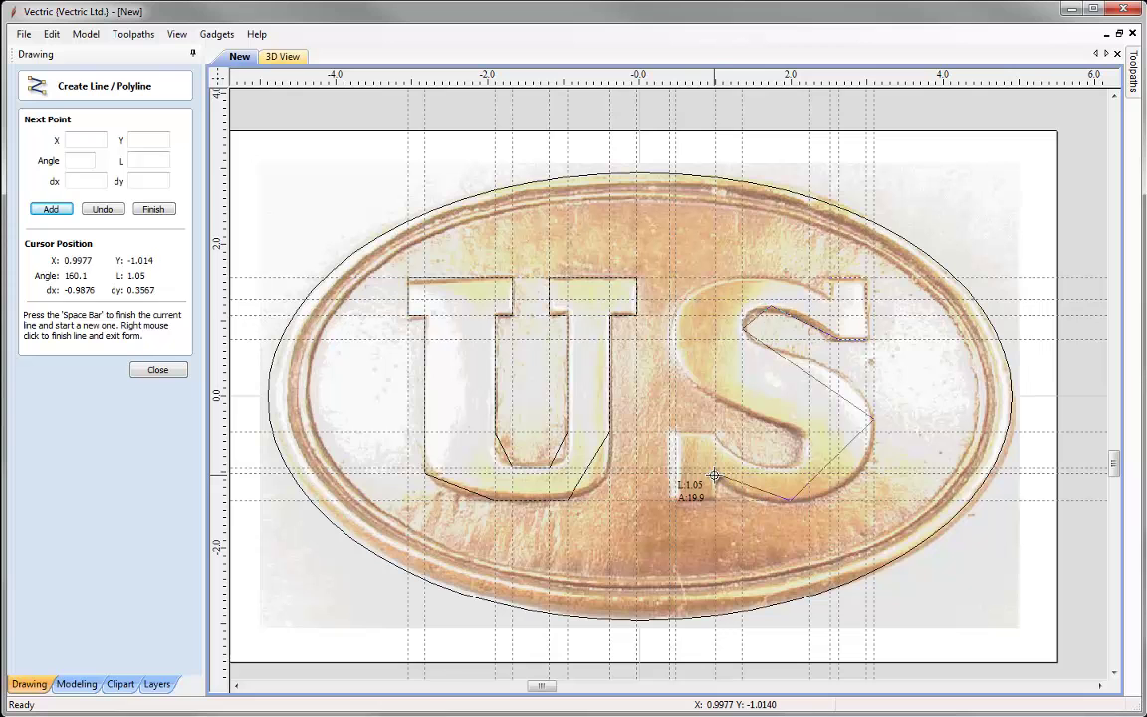
Trace the S's lower-left serif around its bottom, left and top edges with the polyline
{"action": "left_click", "coordinate": [717, 501]}
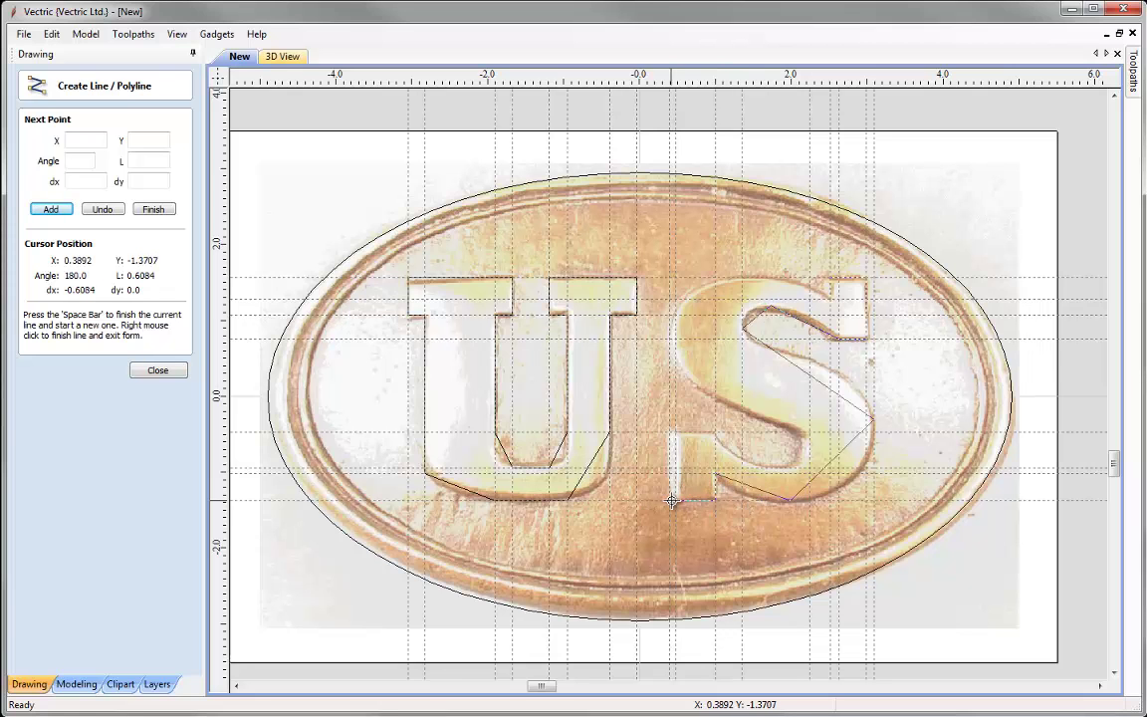
{"action": "left_click", "coordinate": [674, 501]}
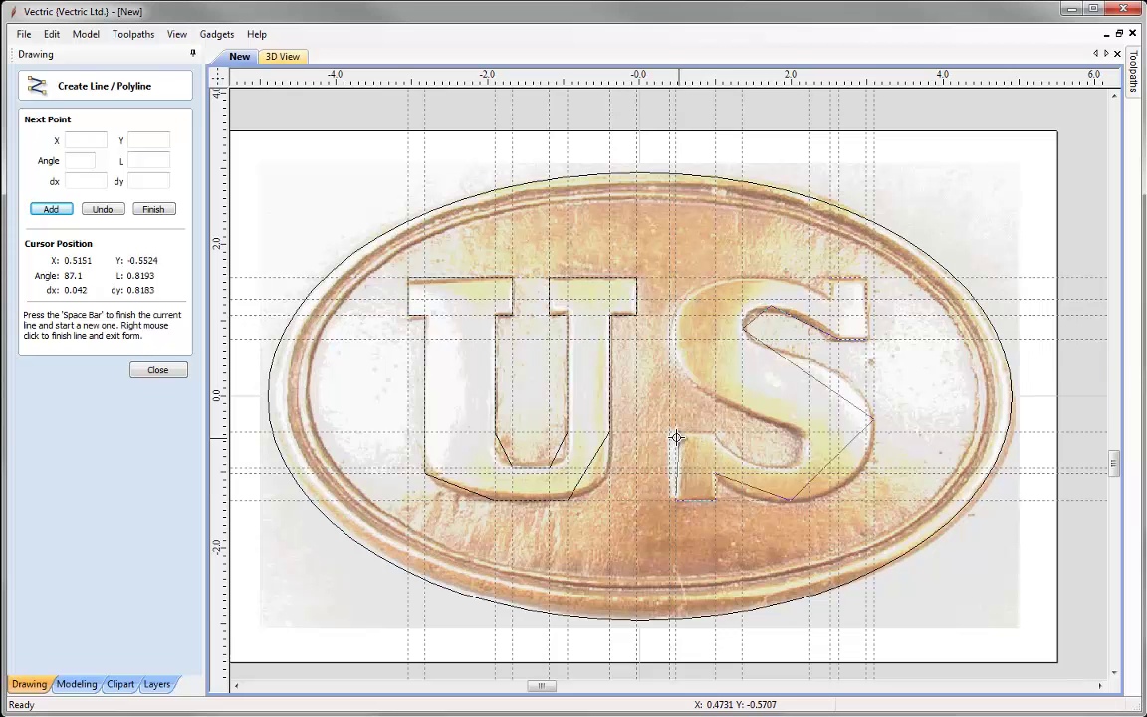
{"action": "left_click", "coordinate": [678, 431]}
{"action": "left_click", "coordinate": [715, 432]}
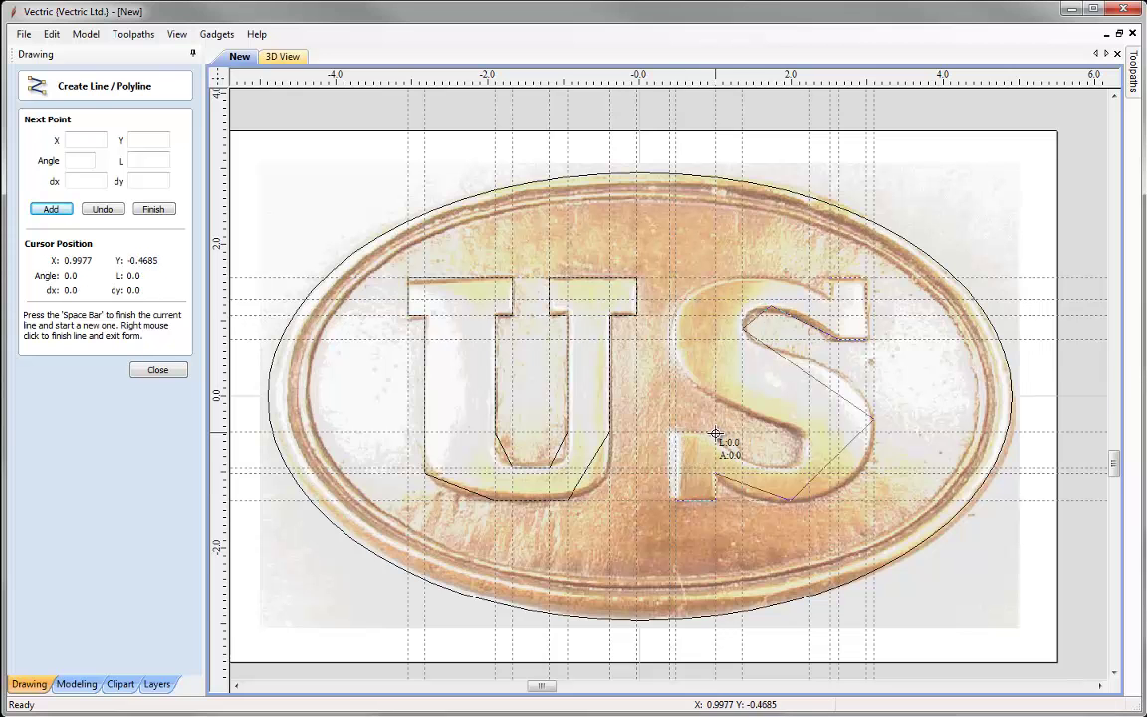
Trace the S's lower inner curve, diagonal, outer left side and top with straight segments, then close the polyline and exit the tool
{"action": "left_click", "coordinate": [777, 468]}
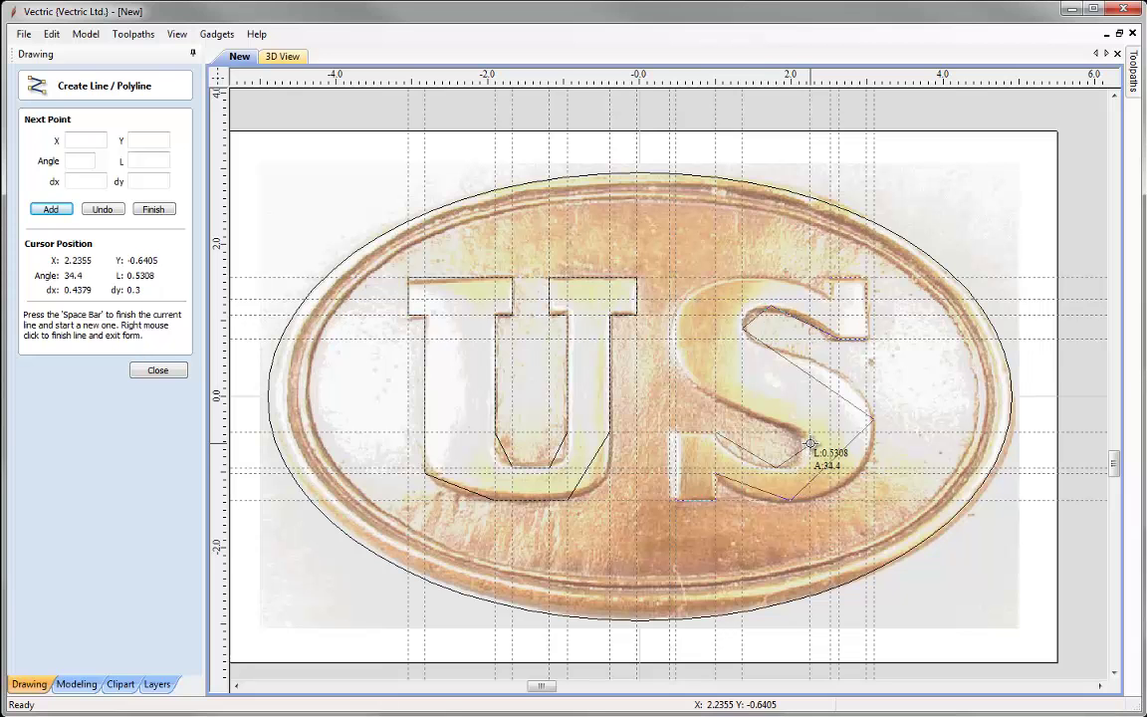
{"action": "left_click", "coordinate": [811, 445]}
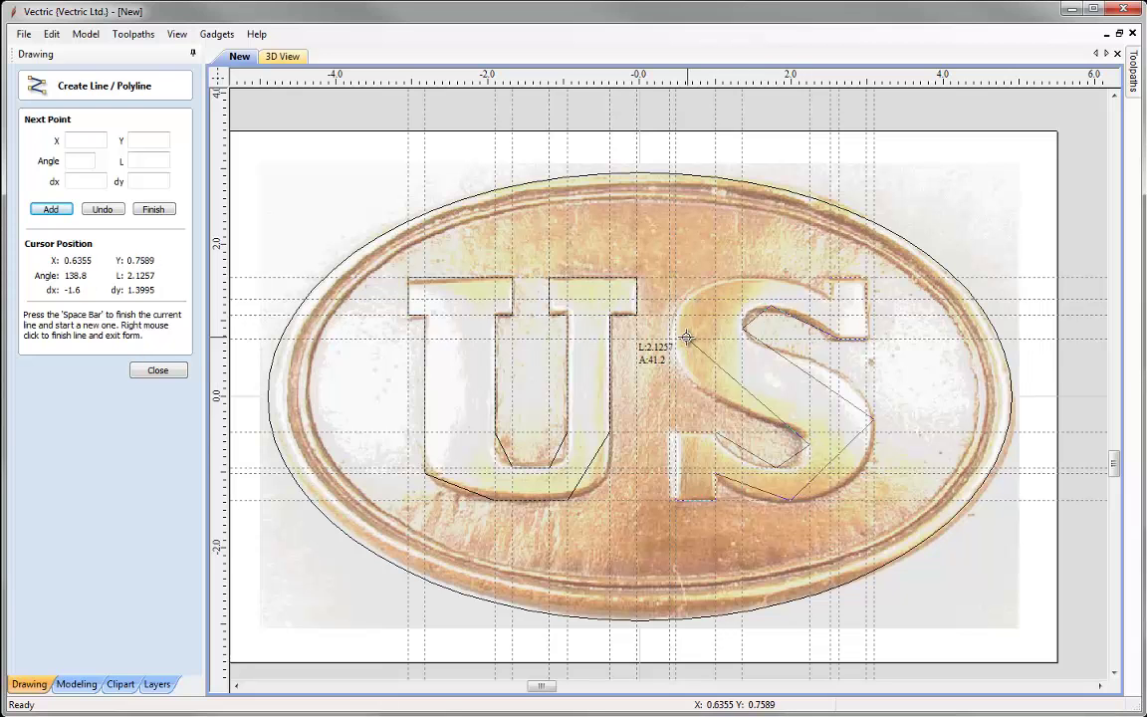
{"action": "left_click", "coordinate": [676, 339]}
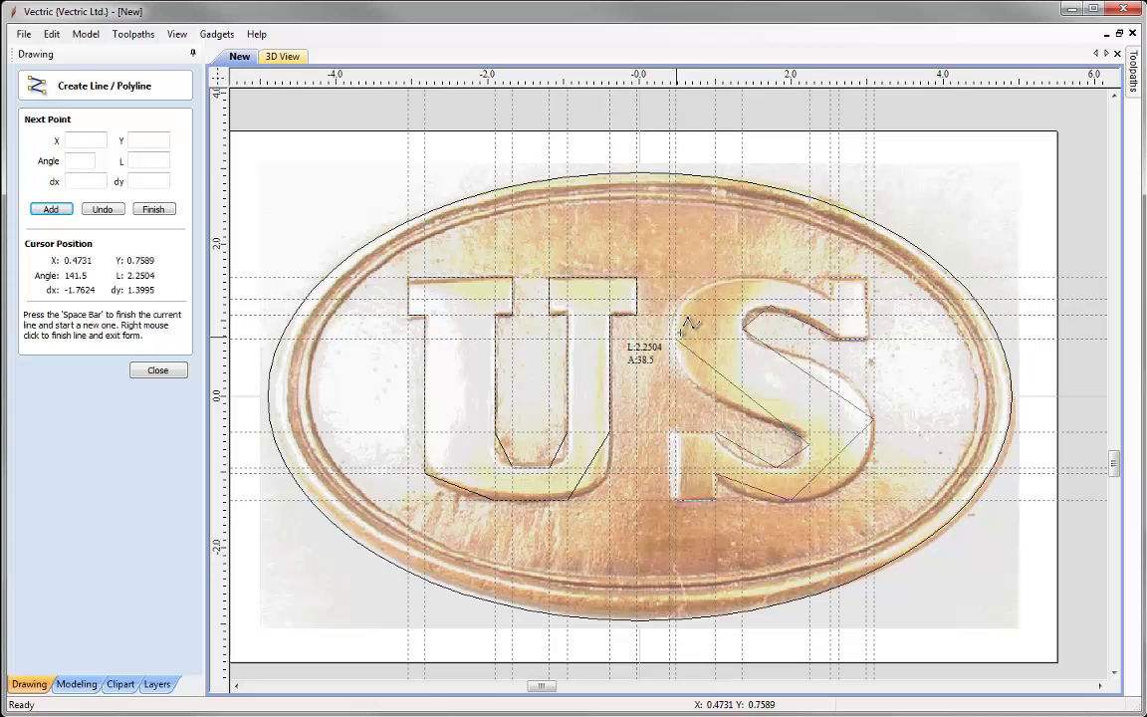
{"action": "left_click", "coordinate": [760, 278]}
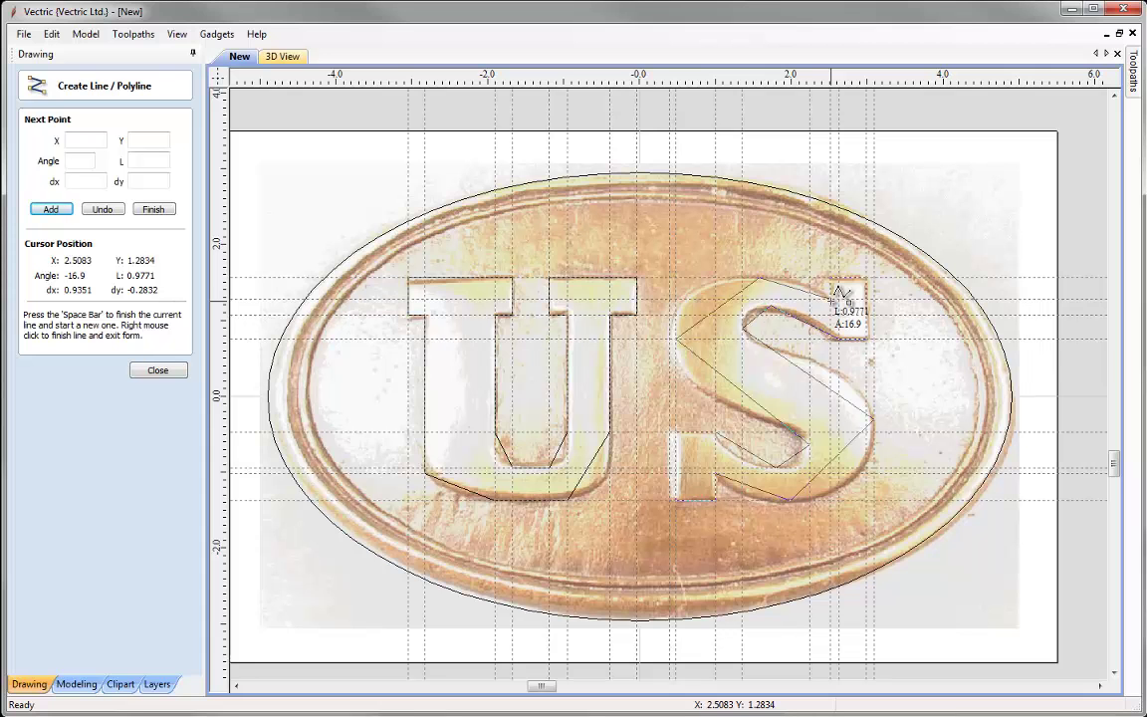
{"action": "left_click", "coordinate": [840, 295]}
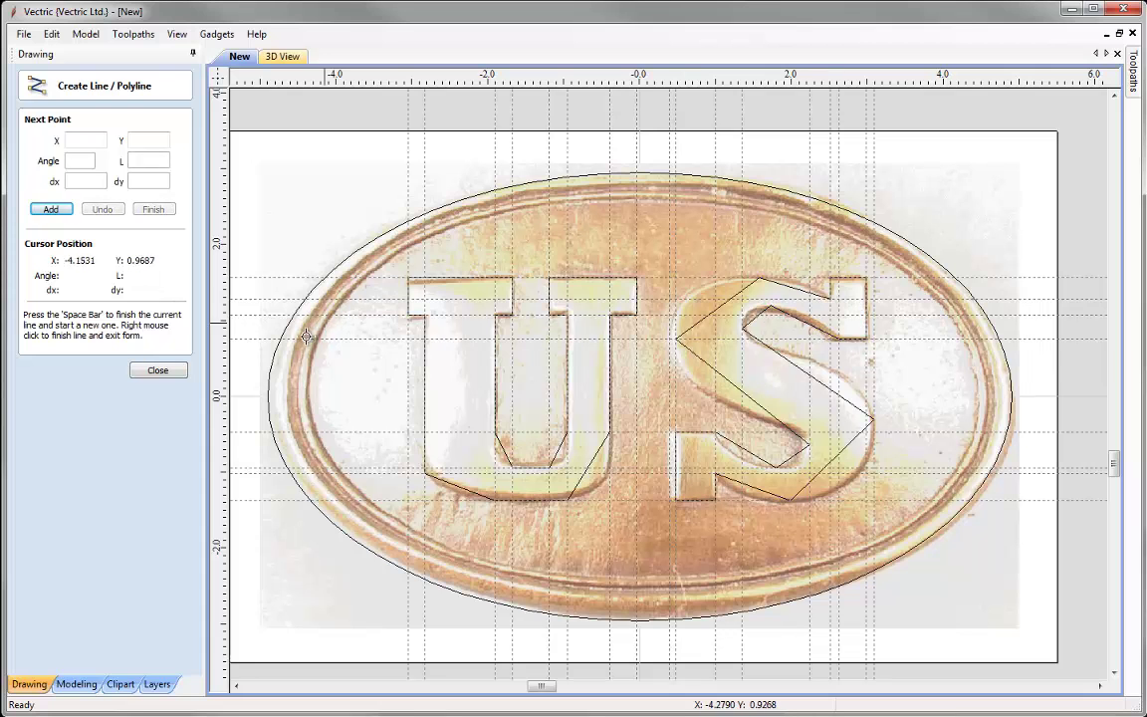
{"action": "left_click", "coordinate": [144, 370]}
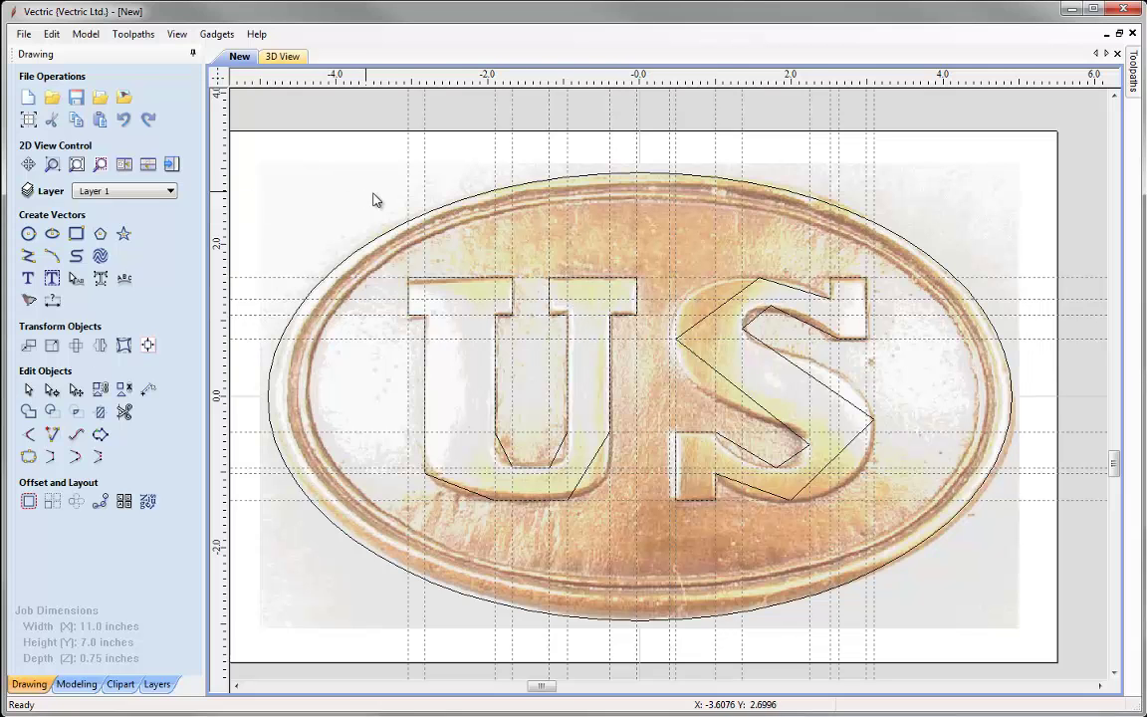
Toggle the guide lines off and on to compare, and leave them hidden
{"action": "left_click", "coordinate": [218, 85]}
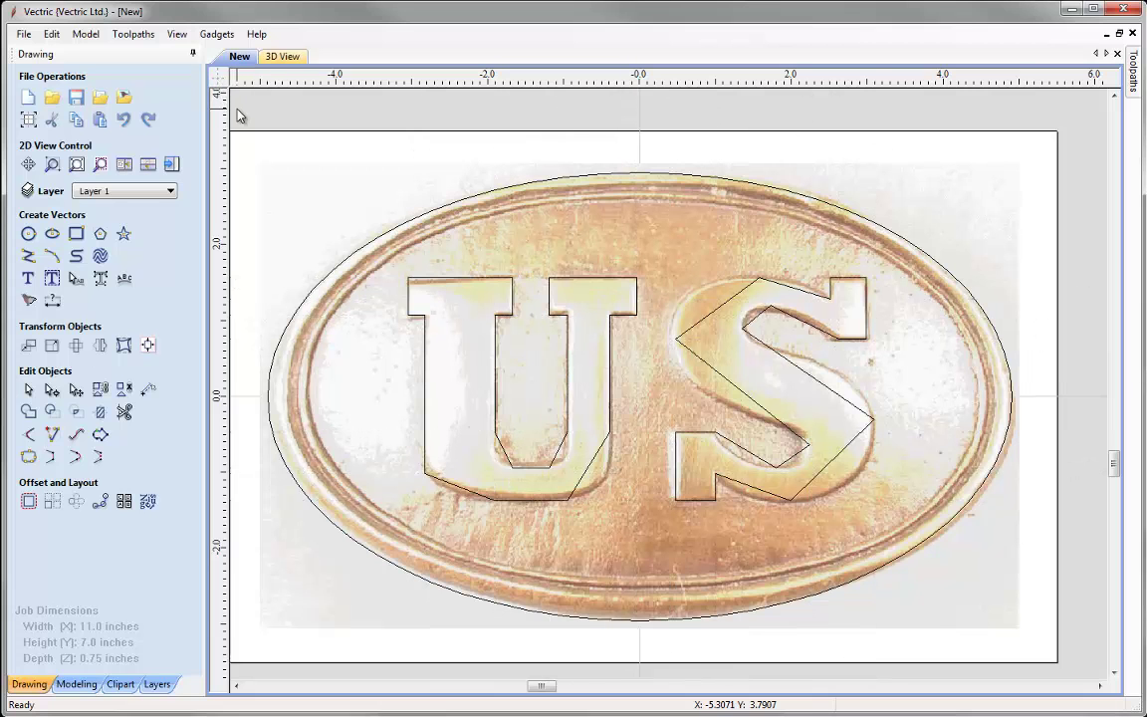
{"action": "left_click", "coordinate": [219, 87]}
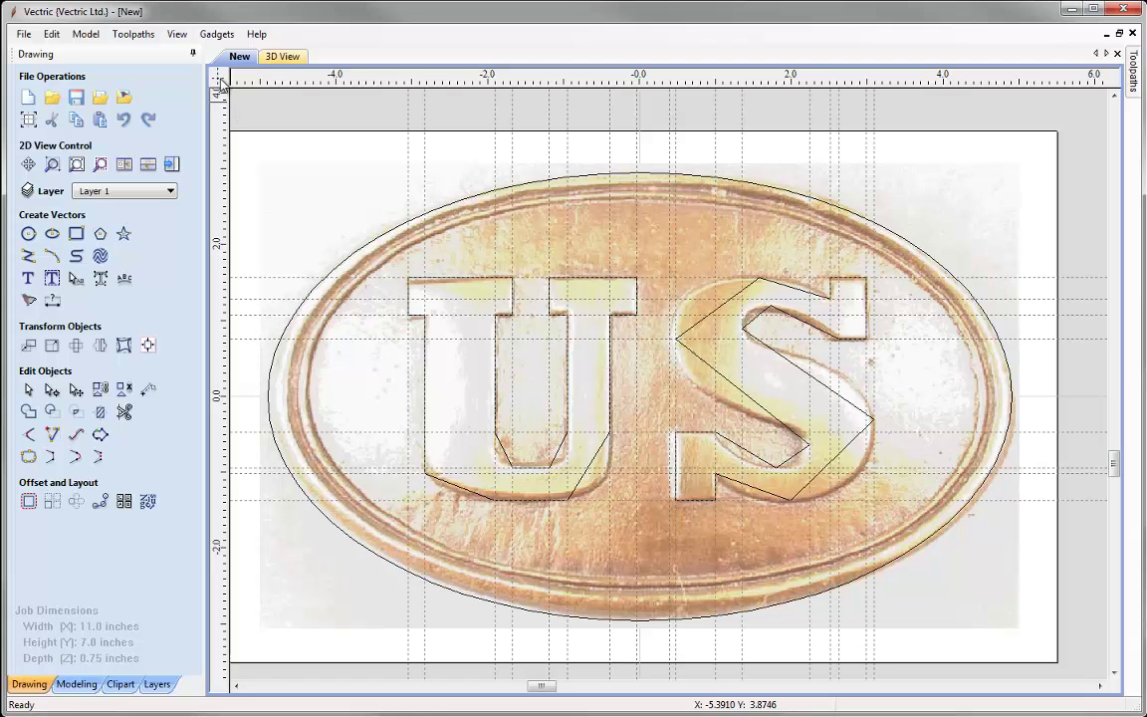
{"action": "left_click", "coordinate": [220, 86]}
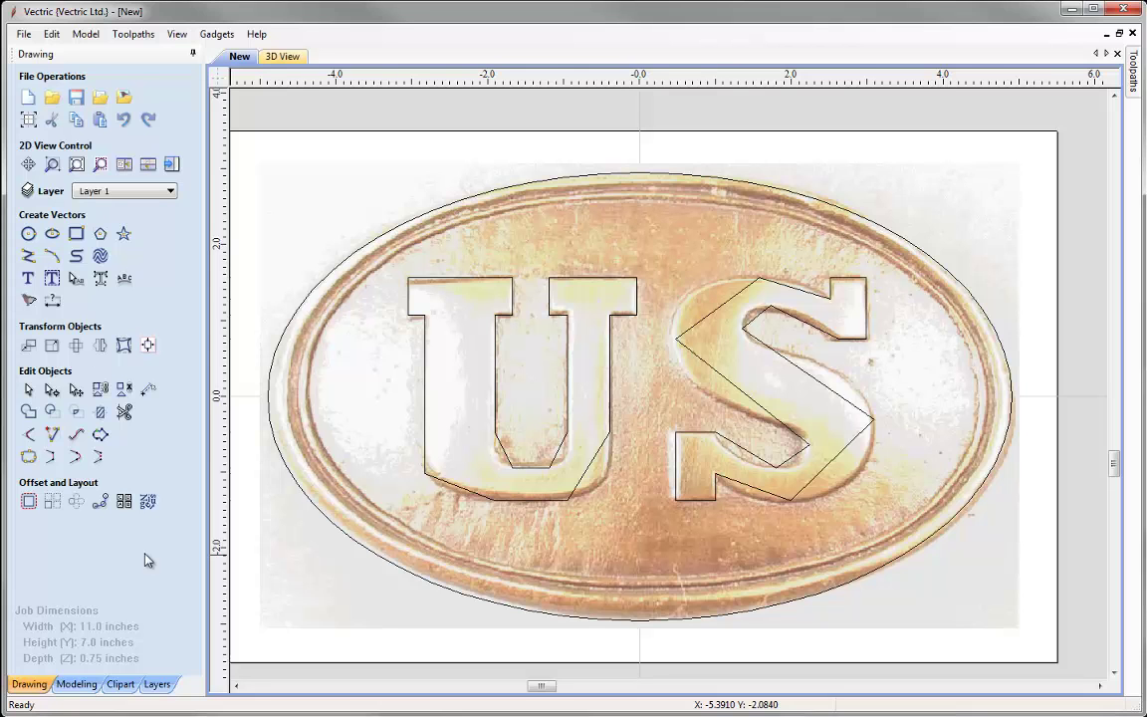
Open the U vector for node editing and convert its slanted inner and outer bottom spans to Bezier curves
{"action": "left_click", "coordinate": [53, 164]}
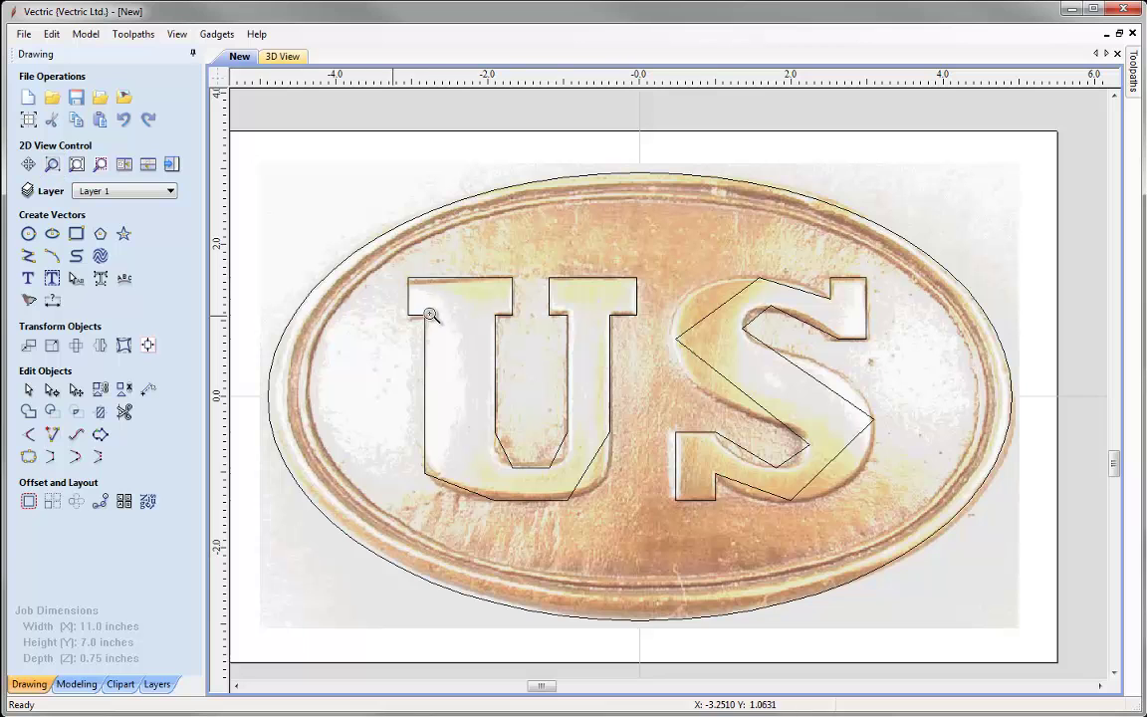
{"action": "left_click_drag", "start_coordinate": [393, 266], "coordinate": [654, 539]}
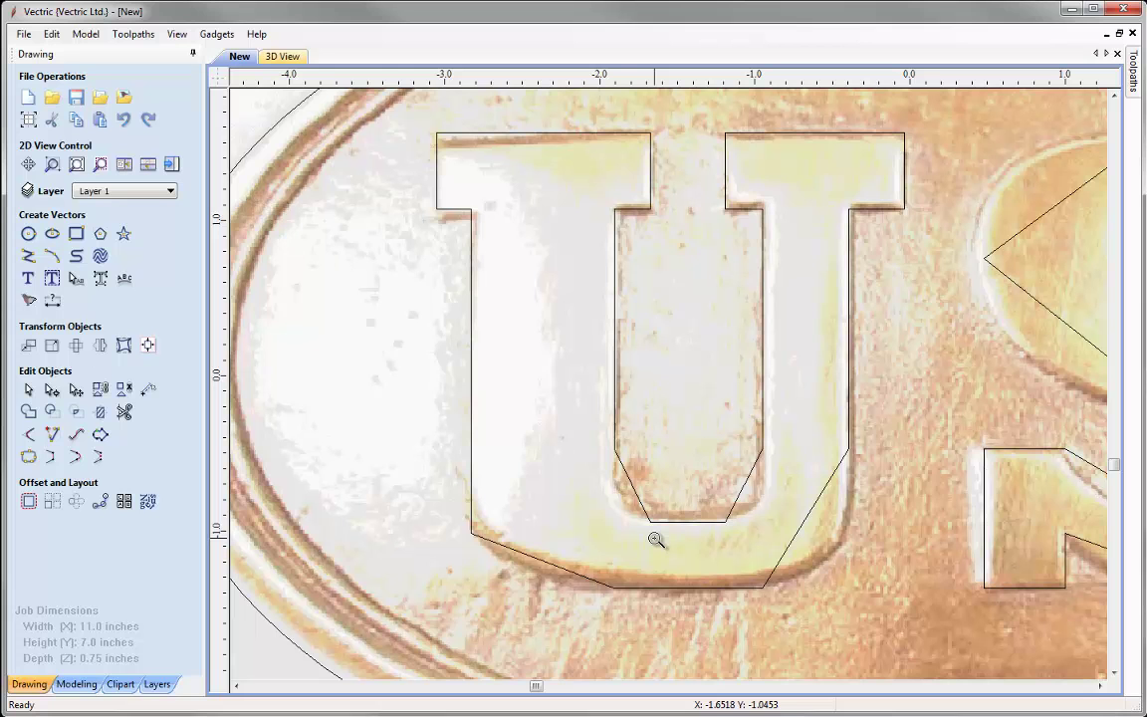
{"action": "left_click", "coordinate": [31, 390]}
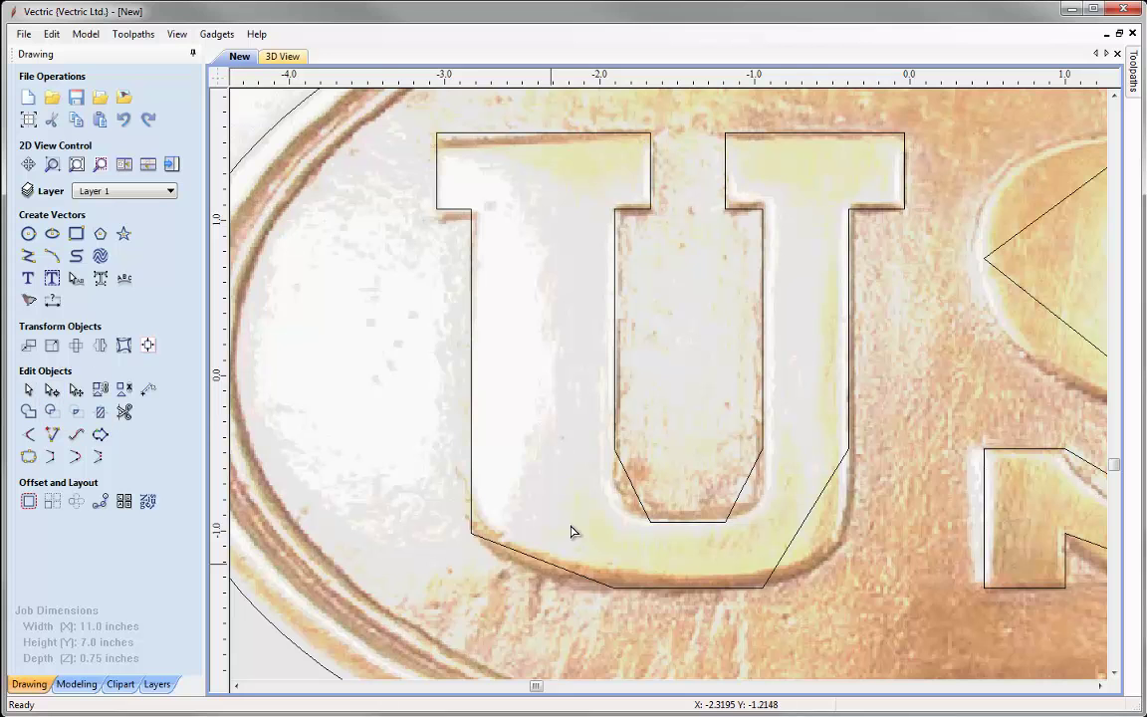
{"action": "left_click", "coordinate": [630, 486]}
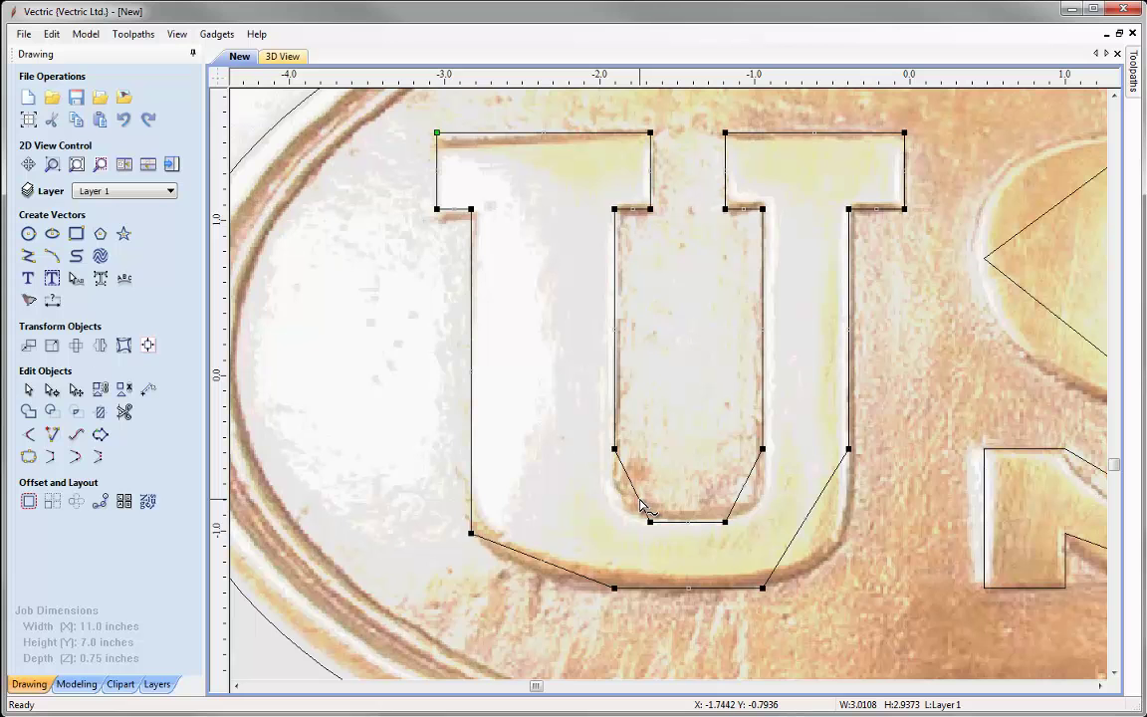
{"action": "right_click", "coordinate": [642, 506]}
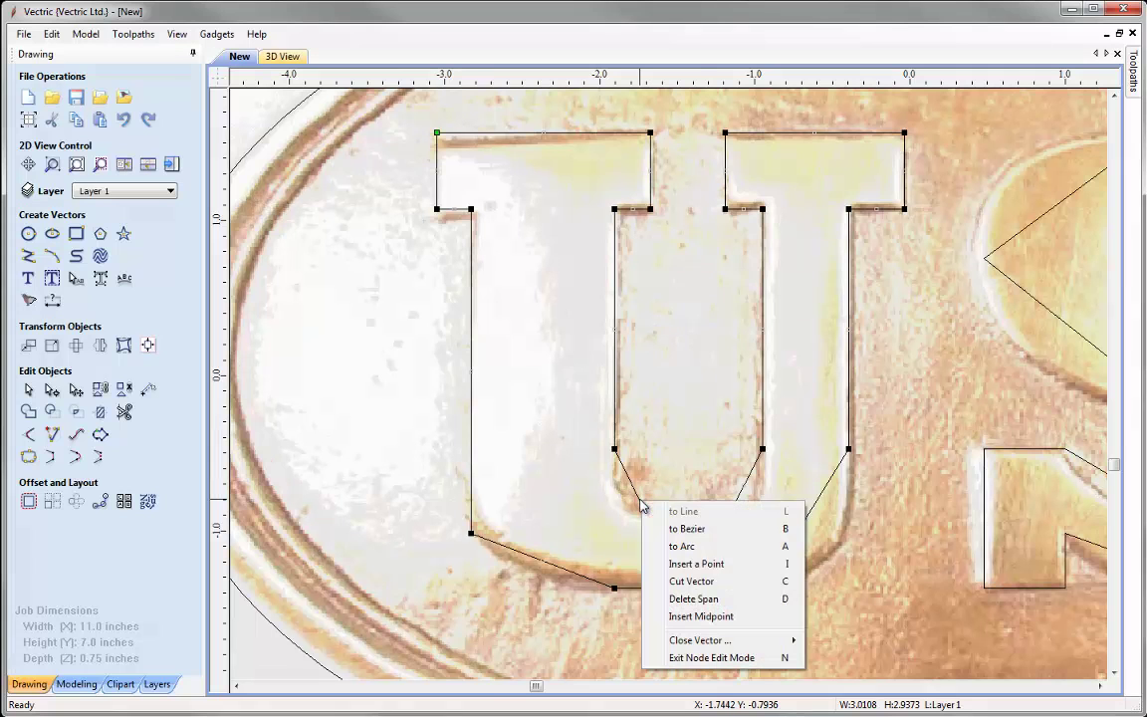
{"action": "left_click", "coordinate": [720, 534]}
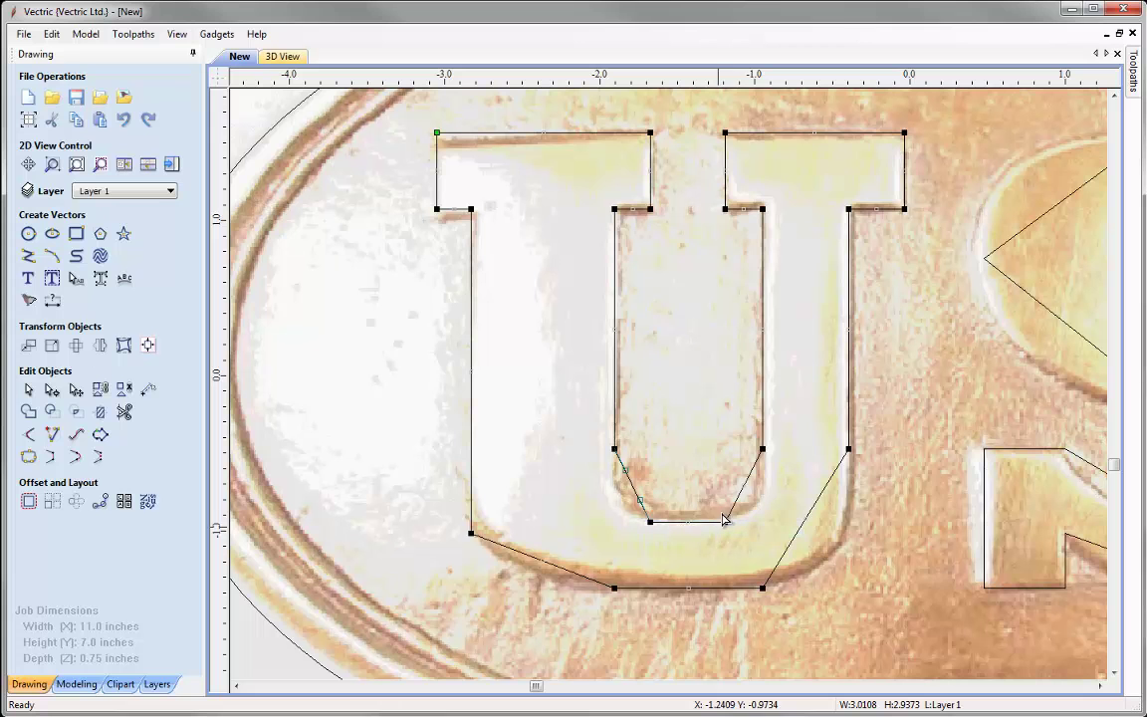
{"action": "right_click", "coordinate": [756, 477]}
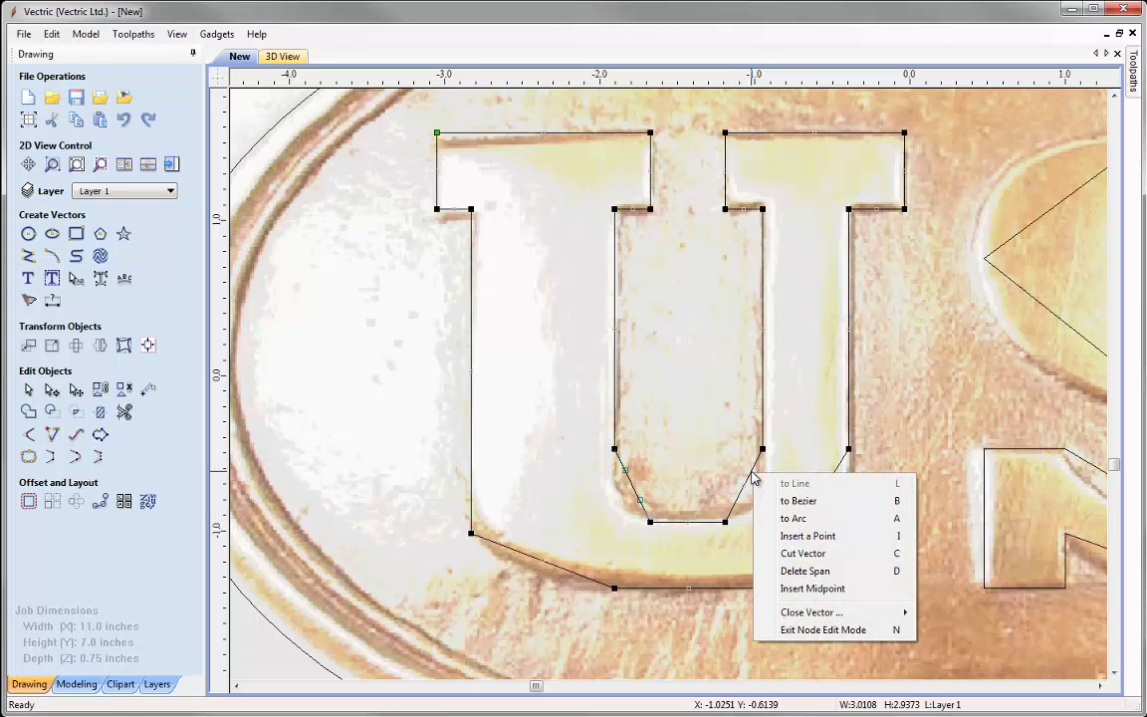
{"action": "left_click", "coordinate": [899, 501]}
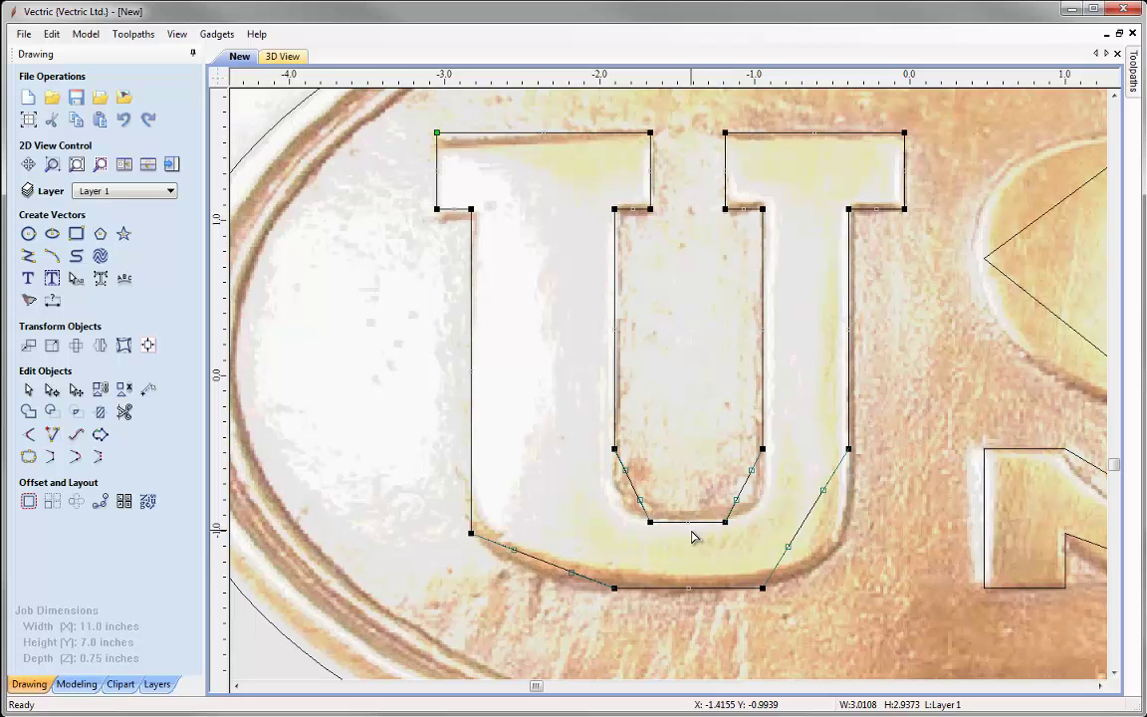
Move the U's outer lower-left Bezier handle vertically below its node and smooth the other three nodes of the outer bottom curves
{"action": "left_click", "coordinate": [513, 549]}
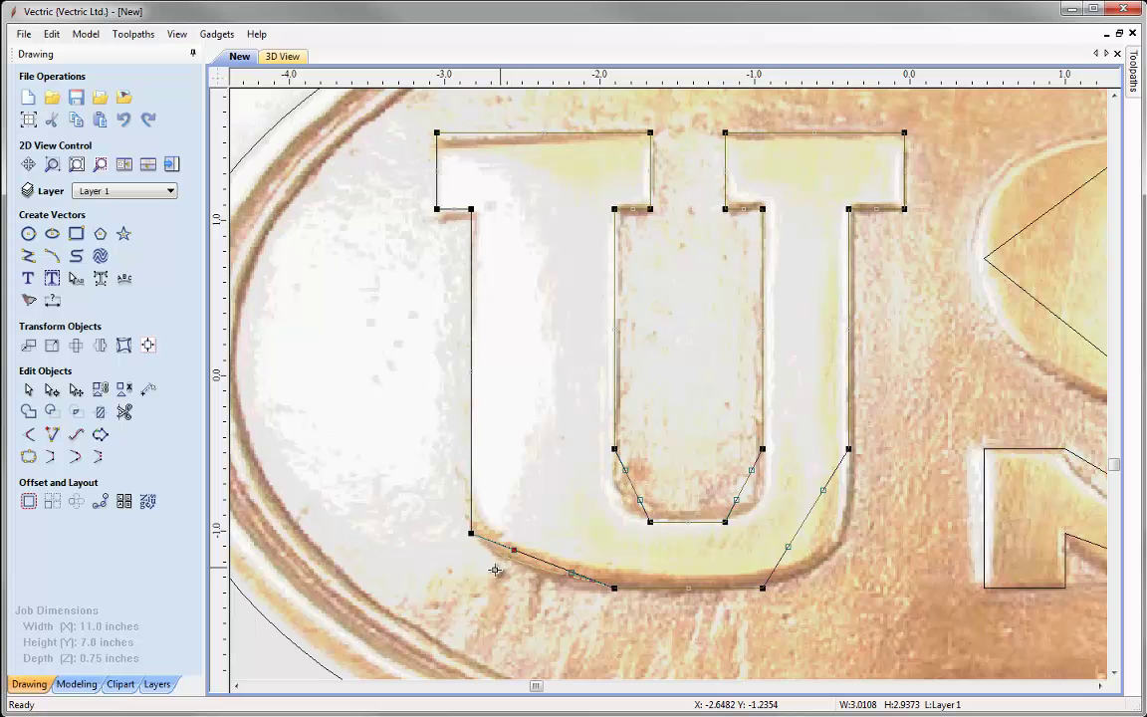
{"action": "left_click_drag", "start_coordinate": [471, 570], "coordinate": [471, 563]}
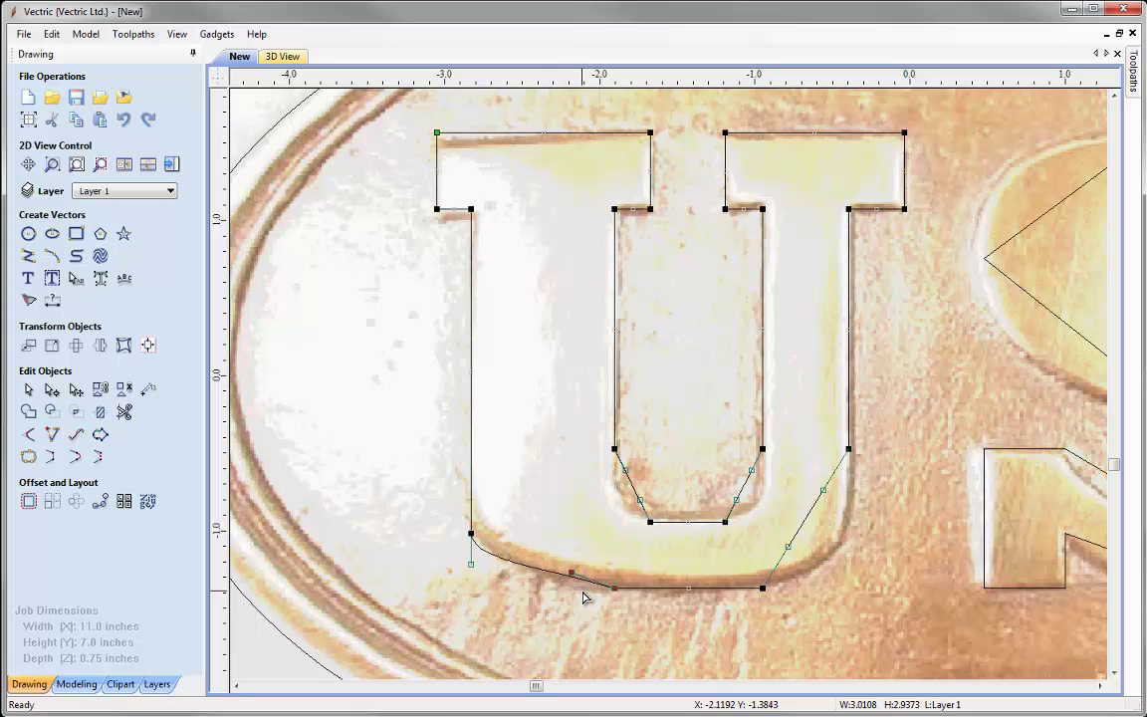
{"action": "key", "text": "s"}
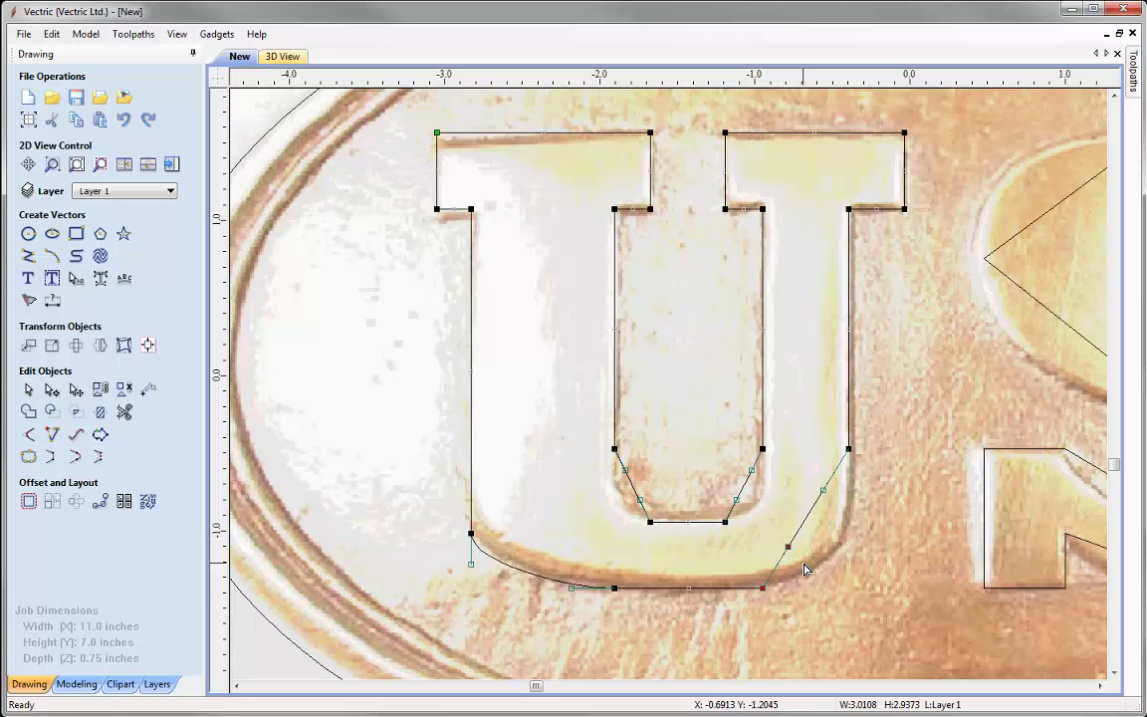
{"action": "key", "text": "s"}
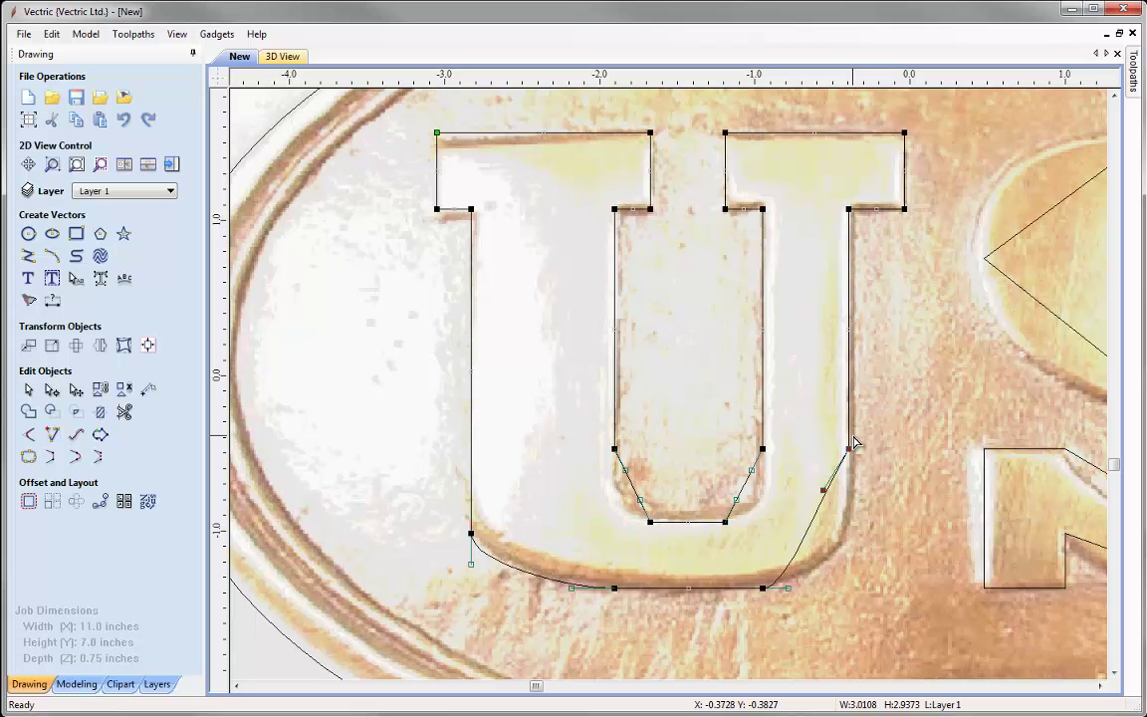
{"action": "key", "text": "s"}
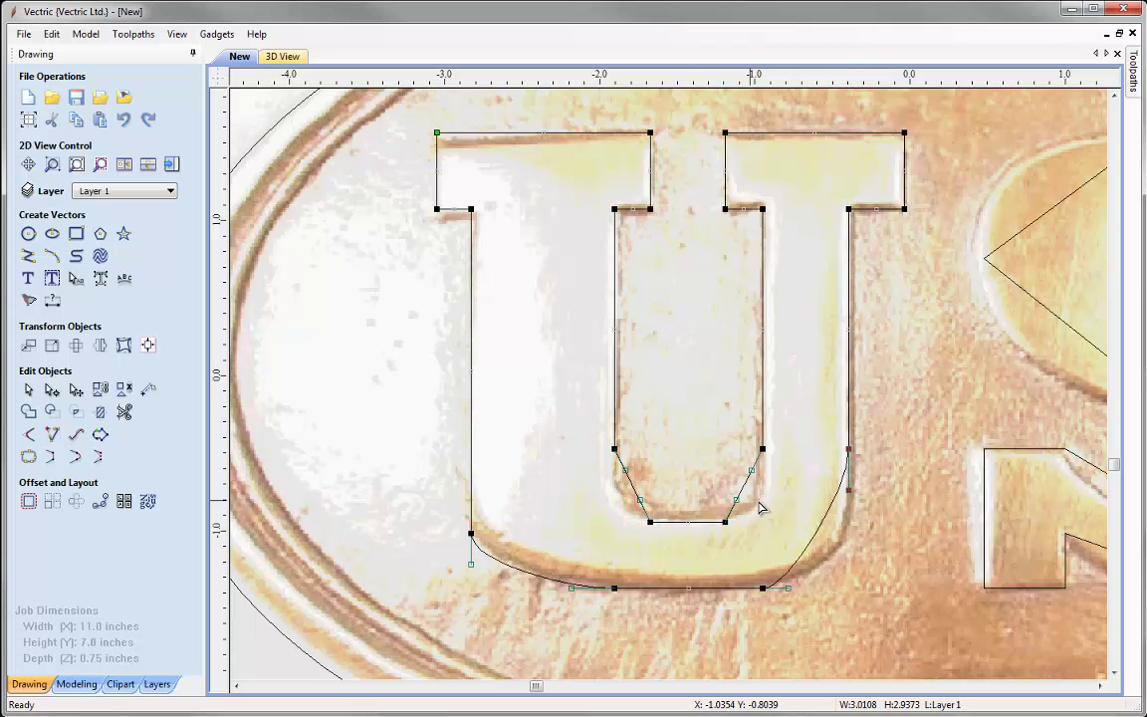
Smooth the two nodes at the ends of the U's flat inner bottom edge
{"action": "left_click", "coordinate": [649, 520]}
{"action": "key", "text": "s"}
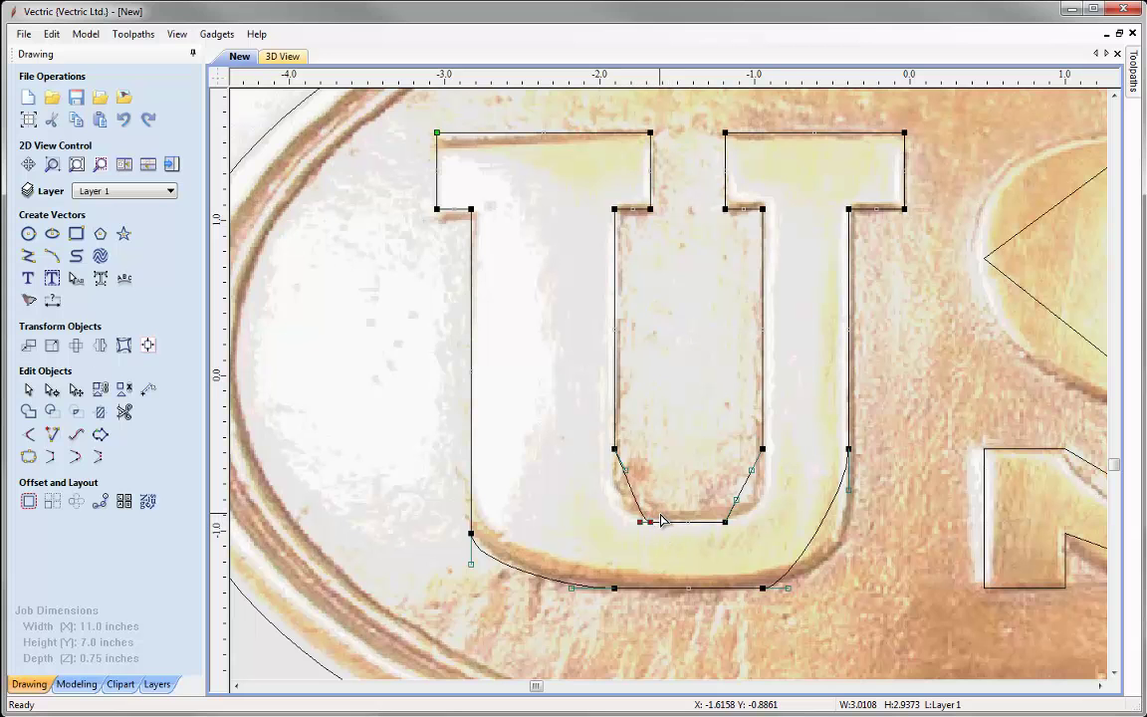
{"action": "left_click", "coordinate": [725, 521]}
{"action": "key", "text": "s"}
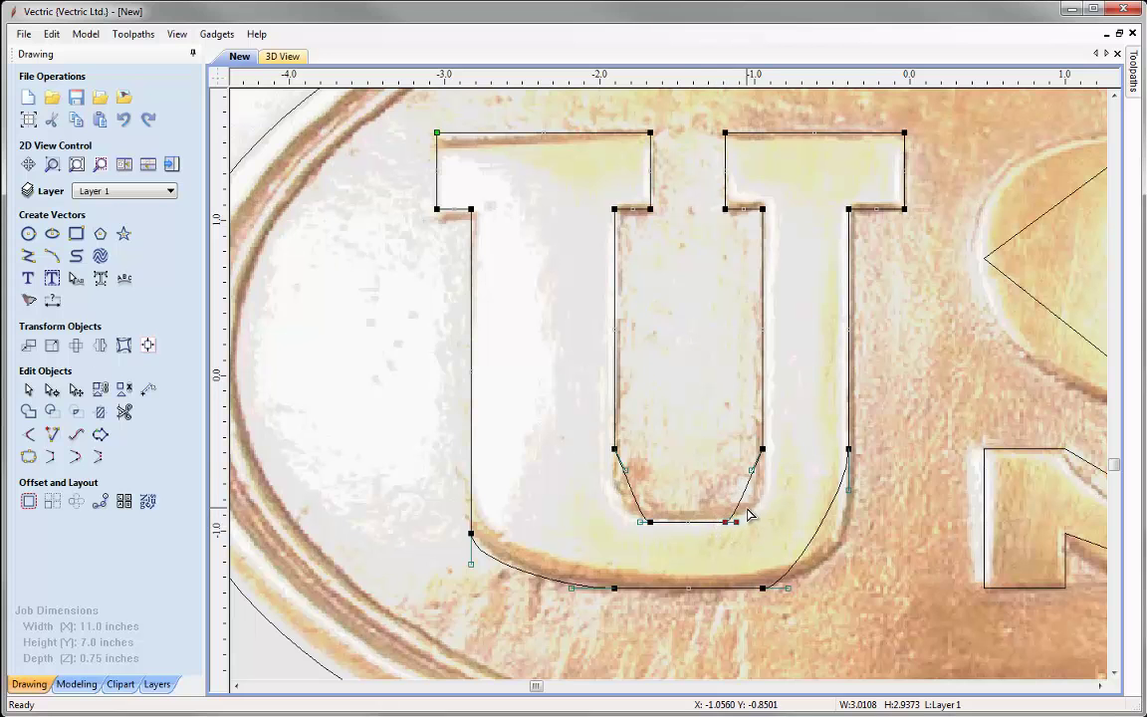
Align the upper Bezier handles of the U's two inner bottom curves vertically below their nodes and lengthen the left one
{"action": "left_click", "coordinate": [651, 470]}
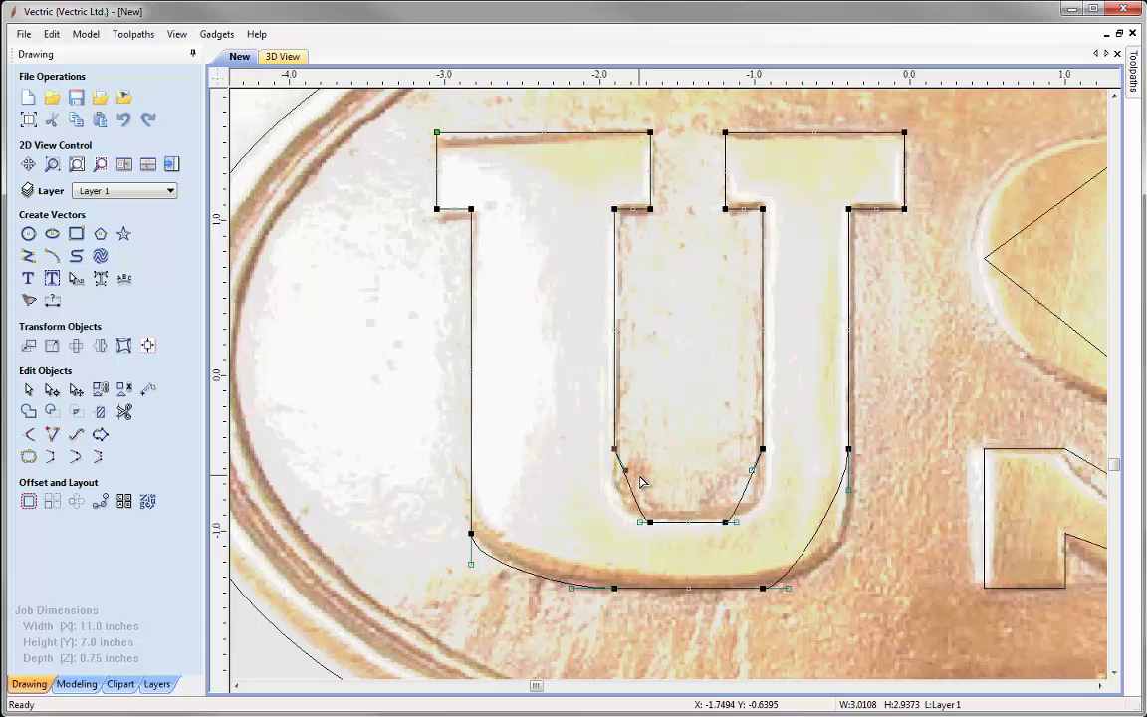
{"action": "left_click", "coordinate": [762, 451]}
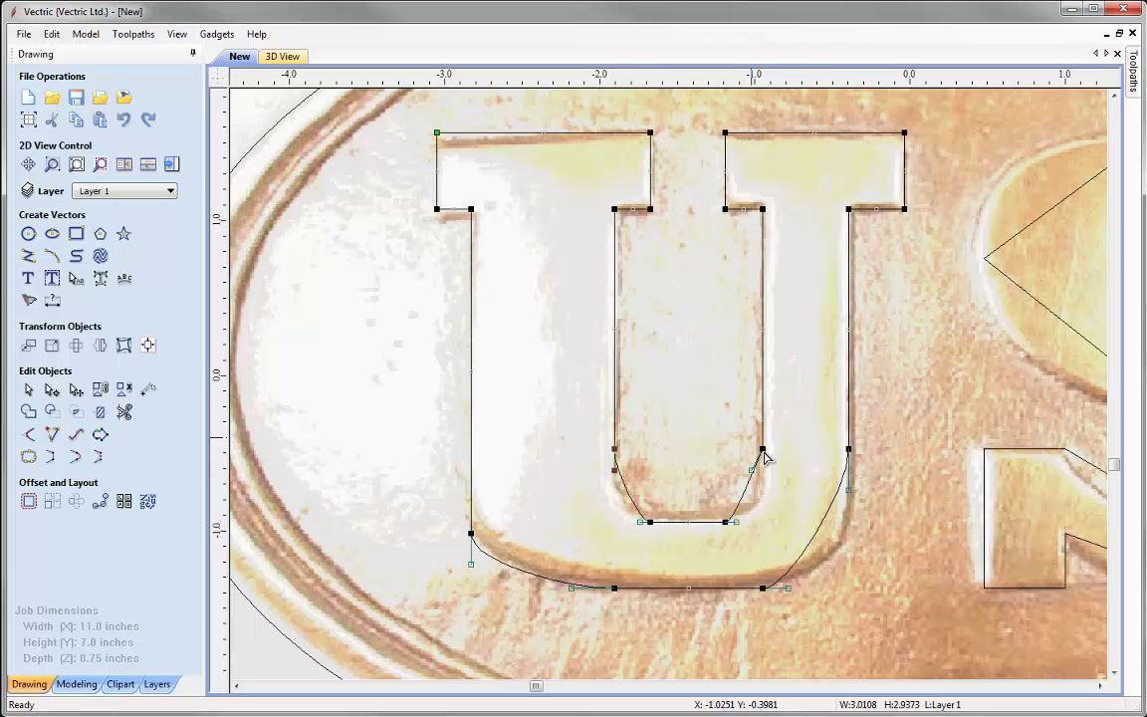
{"action": "left_click_drag", "start_coordinate": [757, 478], "coordinate": [758, 482]}
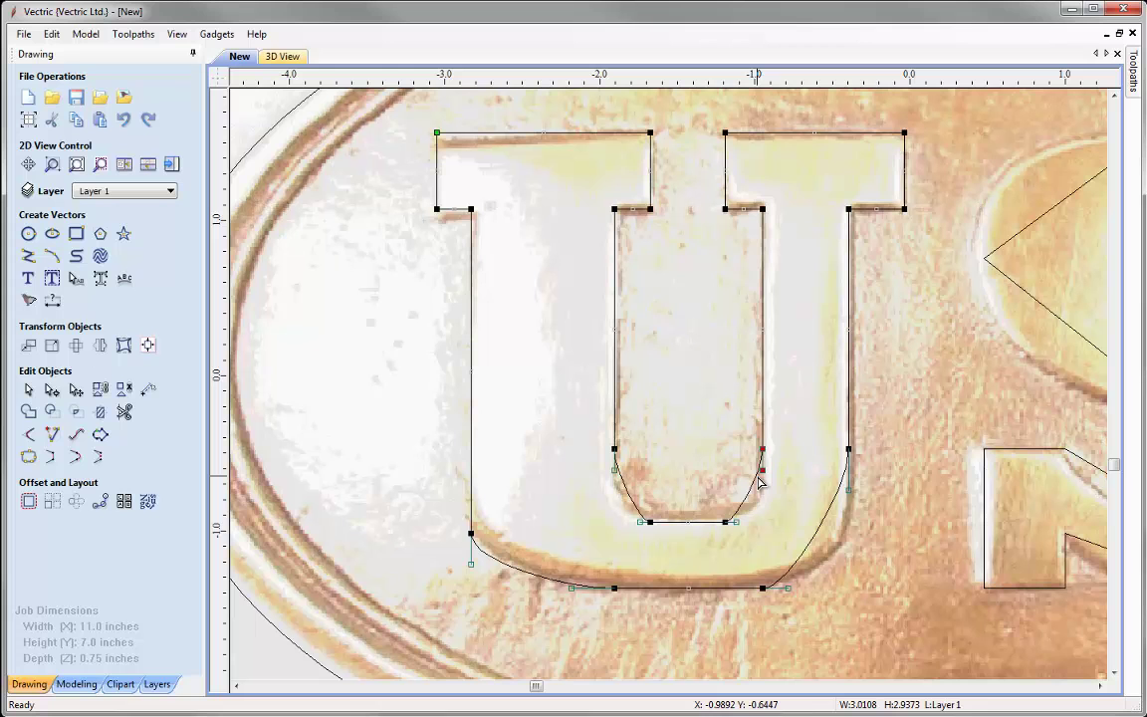
{"action": "left_click", "coordinate": [428, 506]}
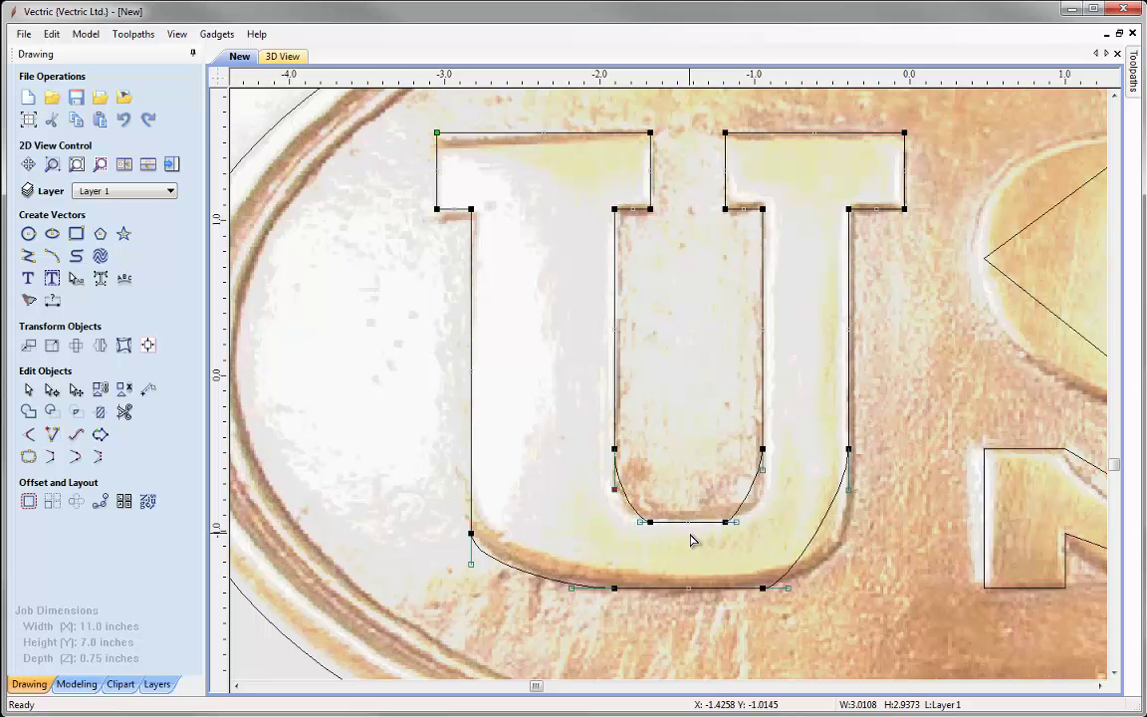
Move both end nodes of the U's flat inner bottom edge inward to shorten that edge
{"action": "left_click", "coordinate": [647, 523]}
{"action": "left_click", "coordinate": [724, 522]}
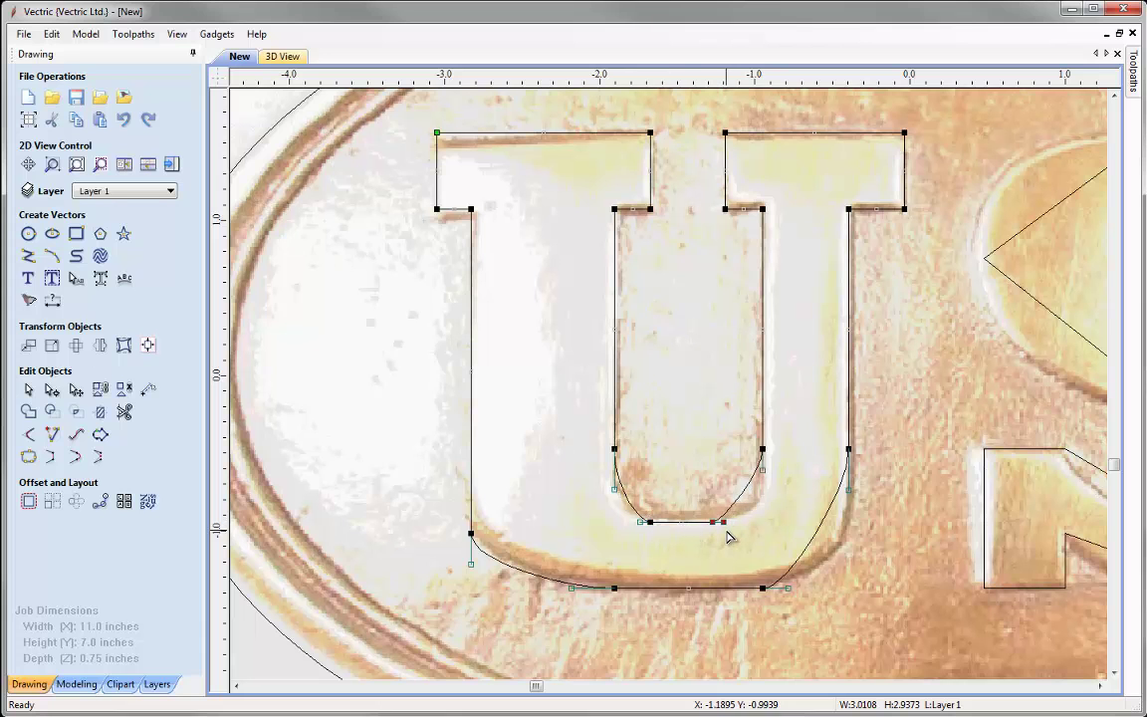
{"action": "left_click", "coordinate": [647, 522]}
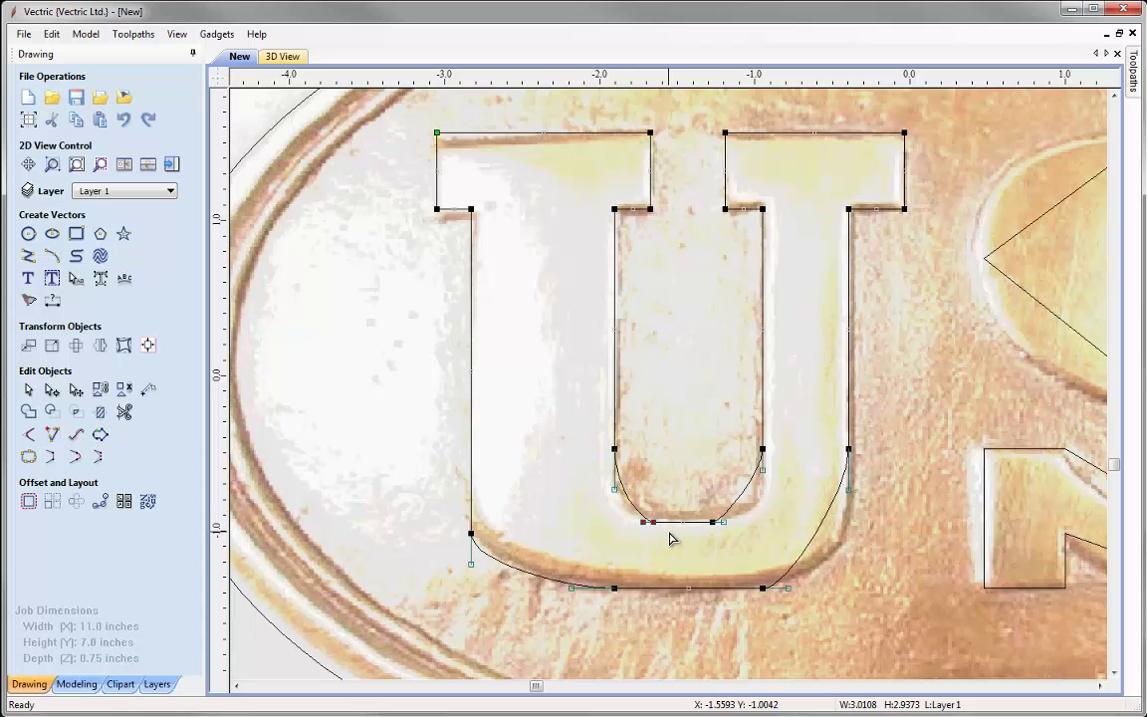
{"action": "left_click", "coordinate": [659, 522]}
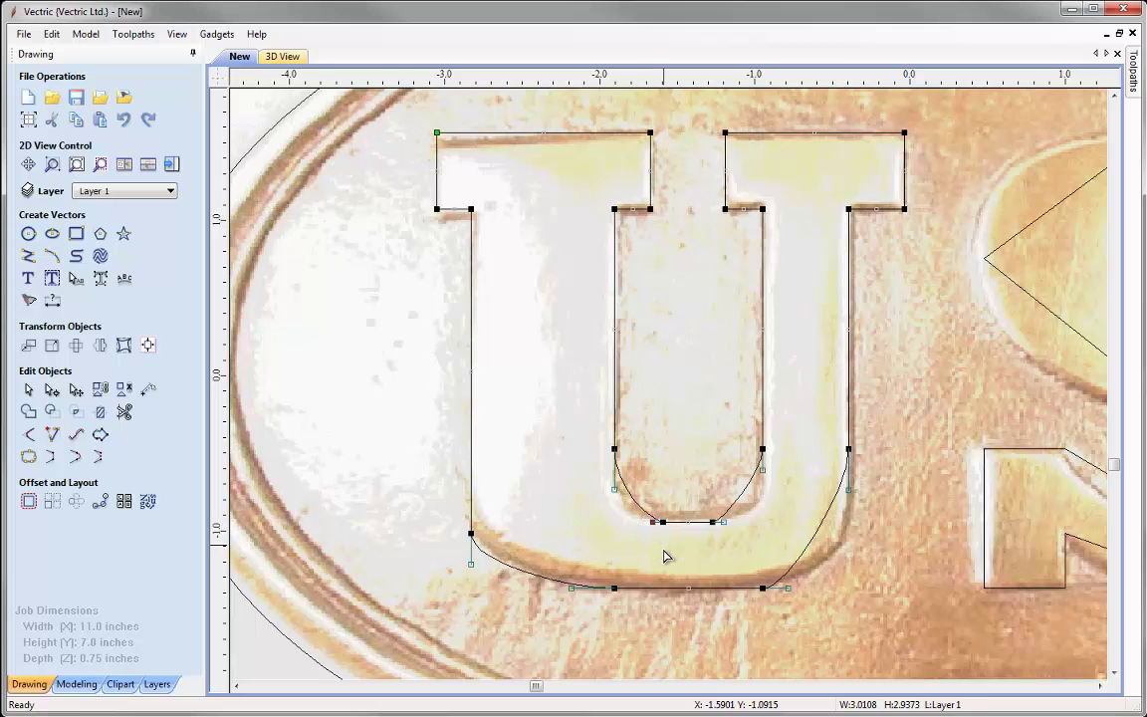
Extend the horizontal Bezier handles at both ends of the U's inner bottom edge outward to round the inner corners
{"action": "key", "text": "Left"}
{"action": "key", "text": "Left"}
{"action": "key", "text": "Left"}
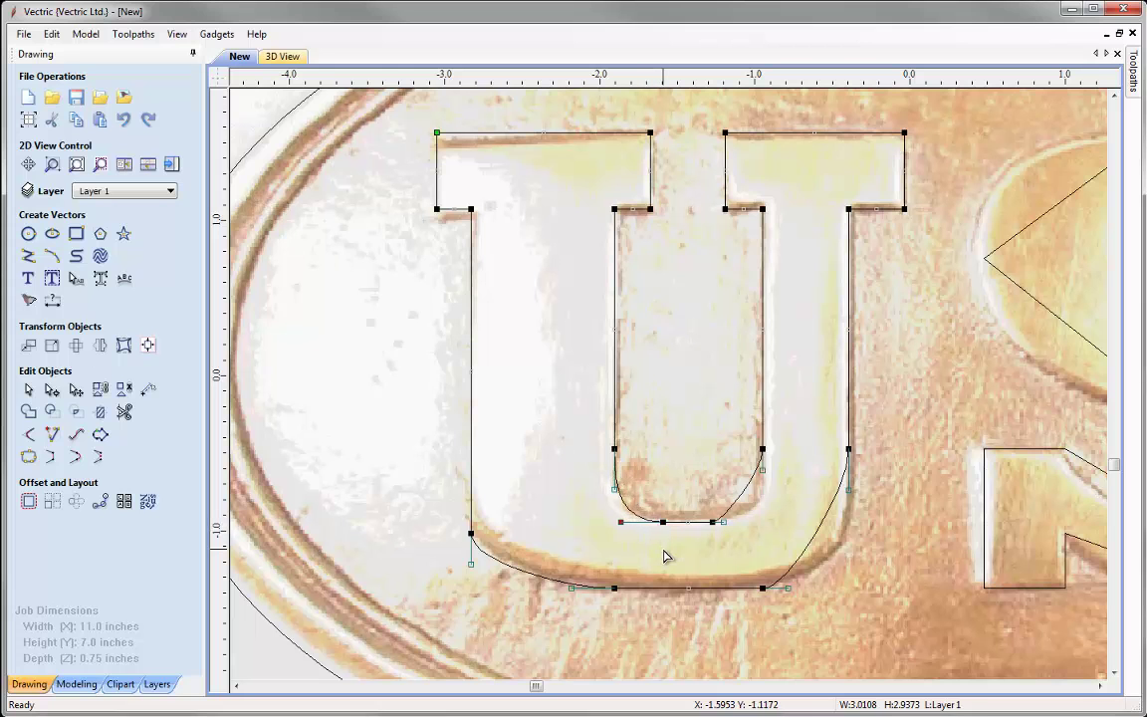
{"action": "left_click", "coordinate": [732, 539]}
{"action": "key", "text": "Right"}
{"action": "key", "text": "Right"}
{"action": "key", "text": "Right"}
{"action": "key", "text": "Right"}
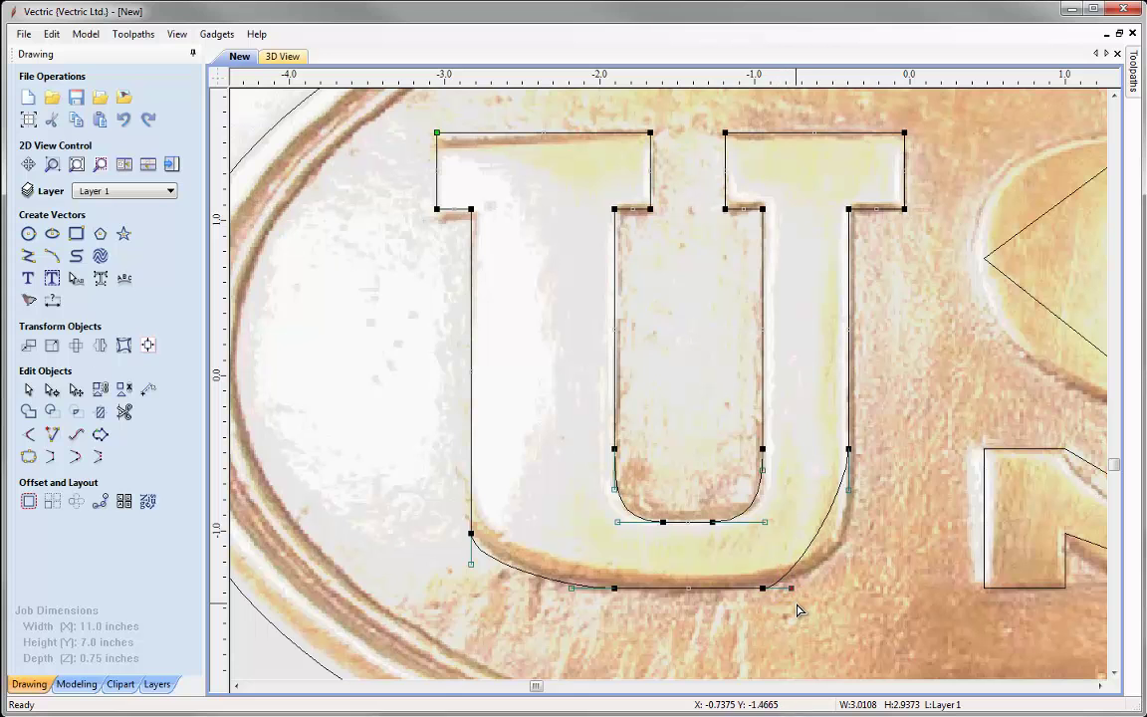
Fit the U's outer lower-right curve to the photo by lengthening its Bezier handles and moving its bottom node inward
{"action": "left_click_drag", "start_coordinate": [797, 609], "coordinate": [822, 531]}
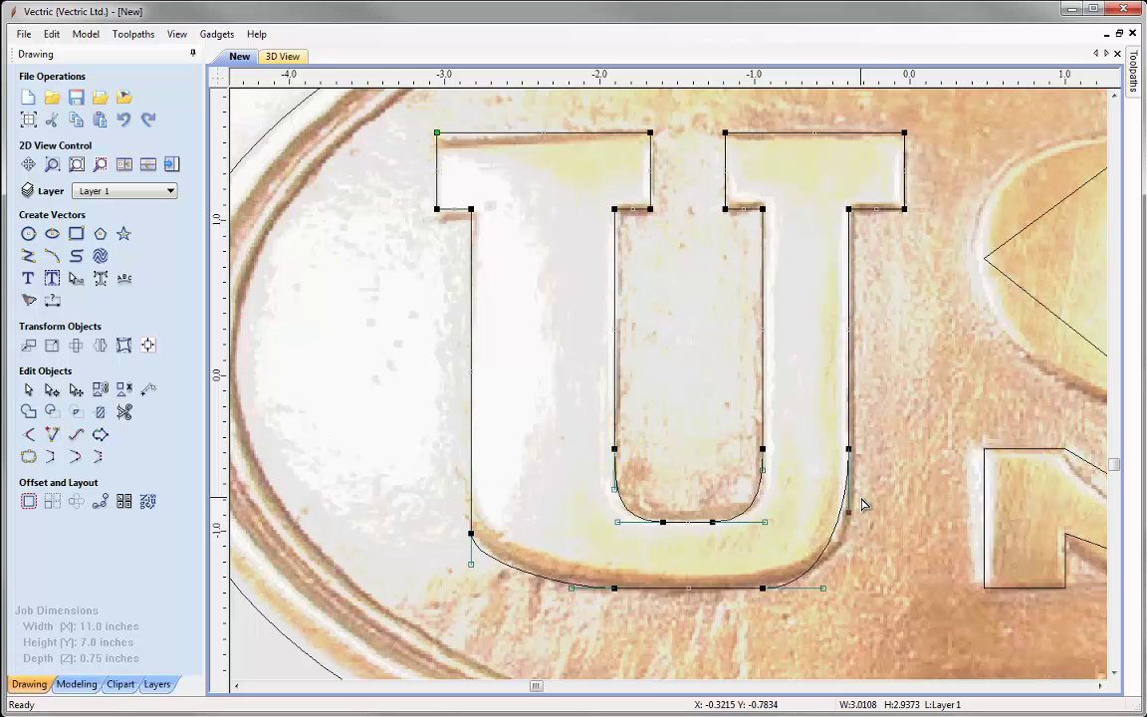
{"action": "left_click", "coordinate": [760, 587]}
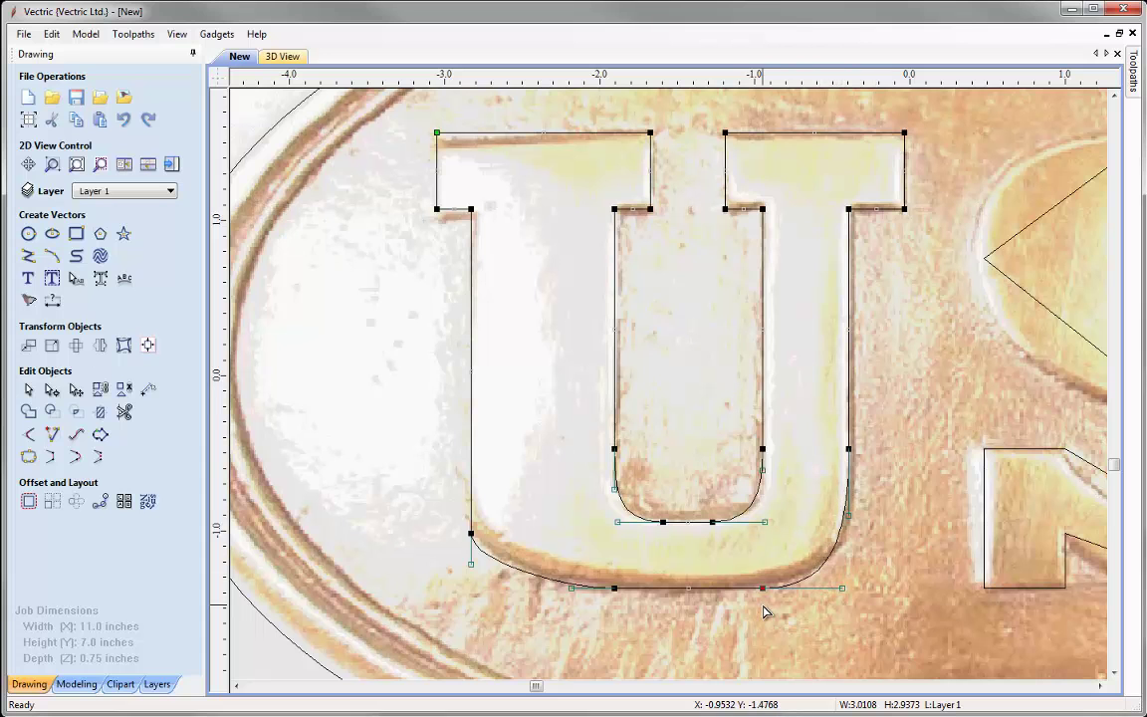
{"action": "key", "text": "Left"}
{"action": "key", "text": "Left"}
{"action": "key", "text": "Left"}
{"action": "key", "text": "Left"}
{"action": "key", "text": "Left"}
{"action": "key", "text": "Left"}
{"action": "key", "text": "Left"}
{"action": "key", "text": "Left"}
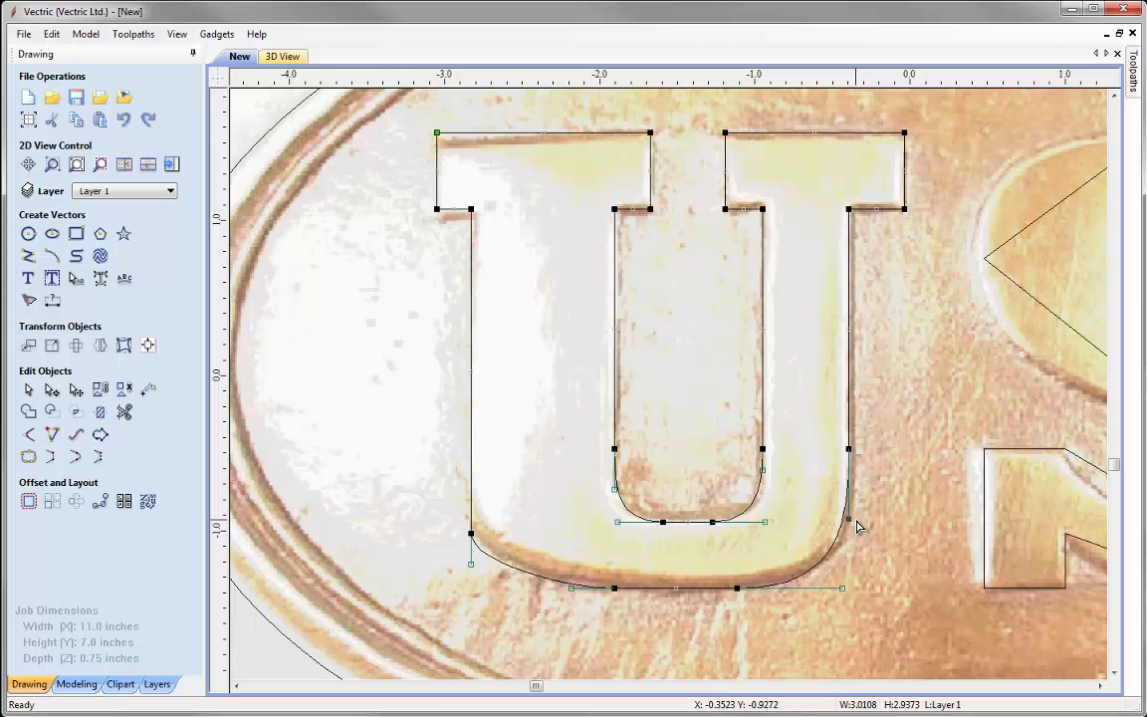
{"action": "left_click", "coordinate": [841, 589]}
{"action": "key", "text": "Left"}
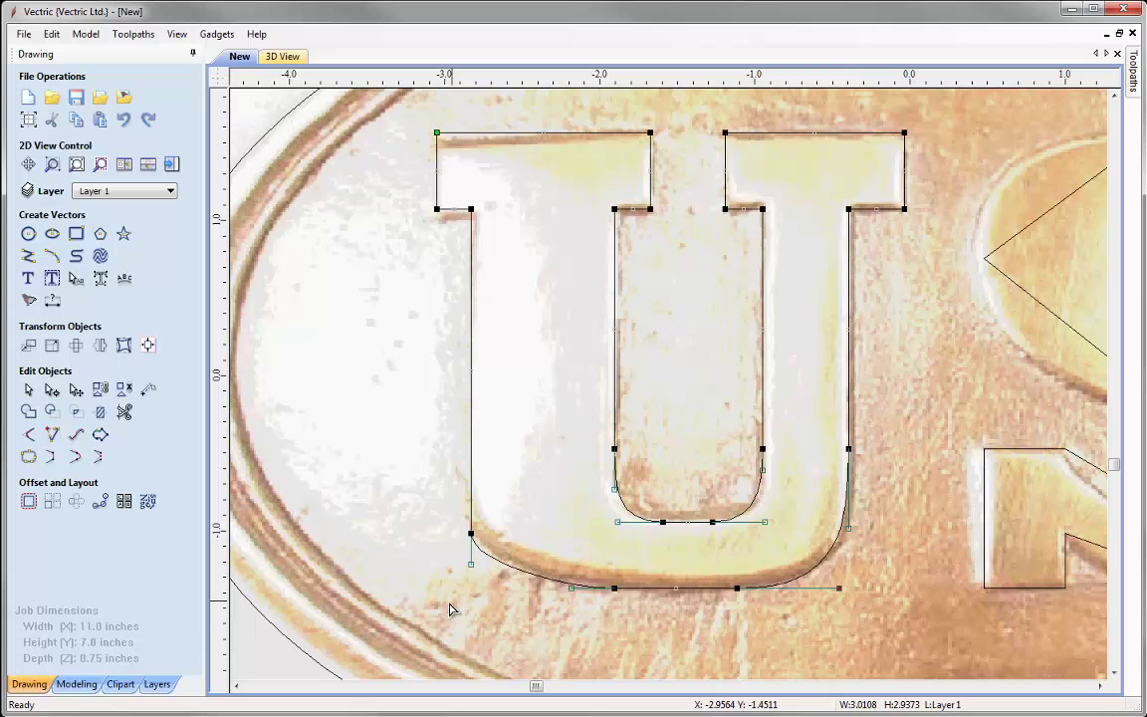
Raise the U's outer lower-left curve node together with its Bezier handle to match the photo, and finish node editing
{"action": "left_click", "coordinate": [471, 533]}
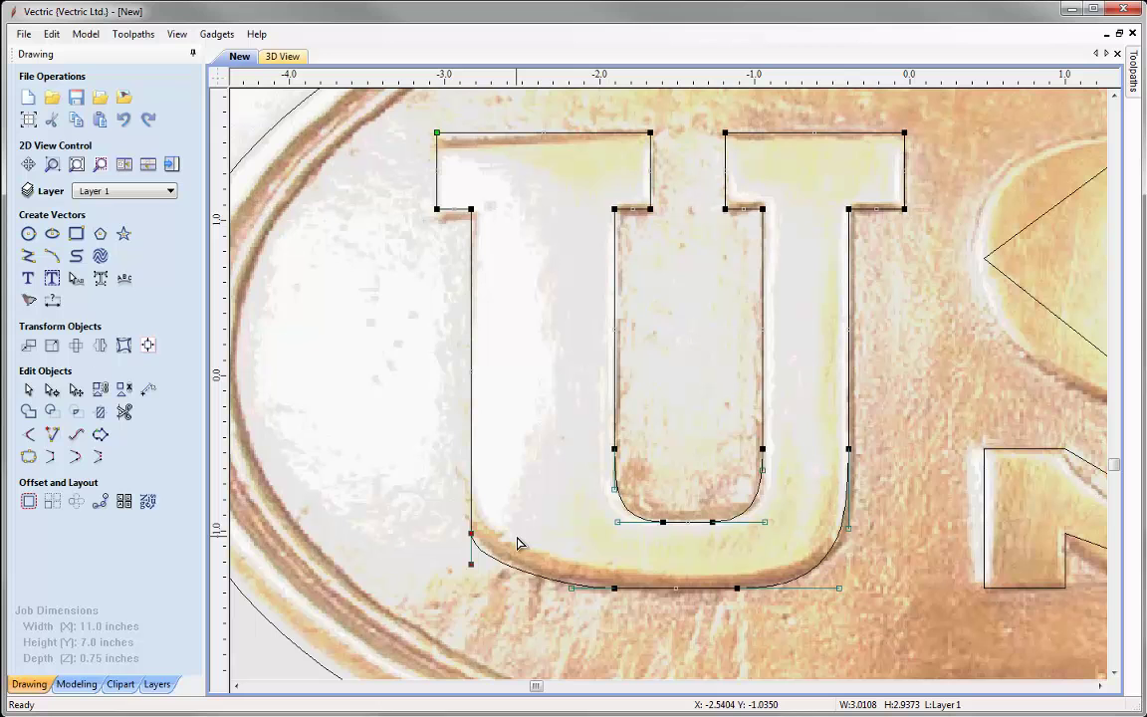
{"action": "key", "text": "Up"}
{"action": "key", "text": "Up"}
{"action": "key", "text": "Up"}
{"action": "key", "text": "Up"}
{"action": "key", "text": "Up"}
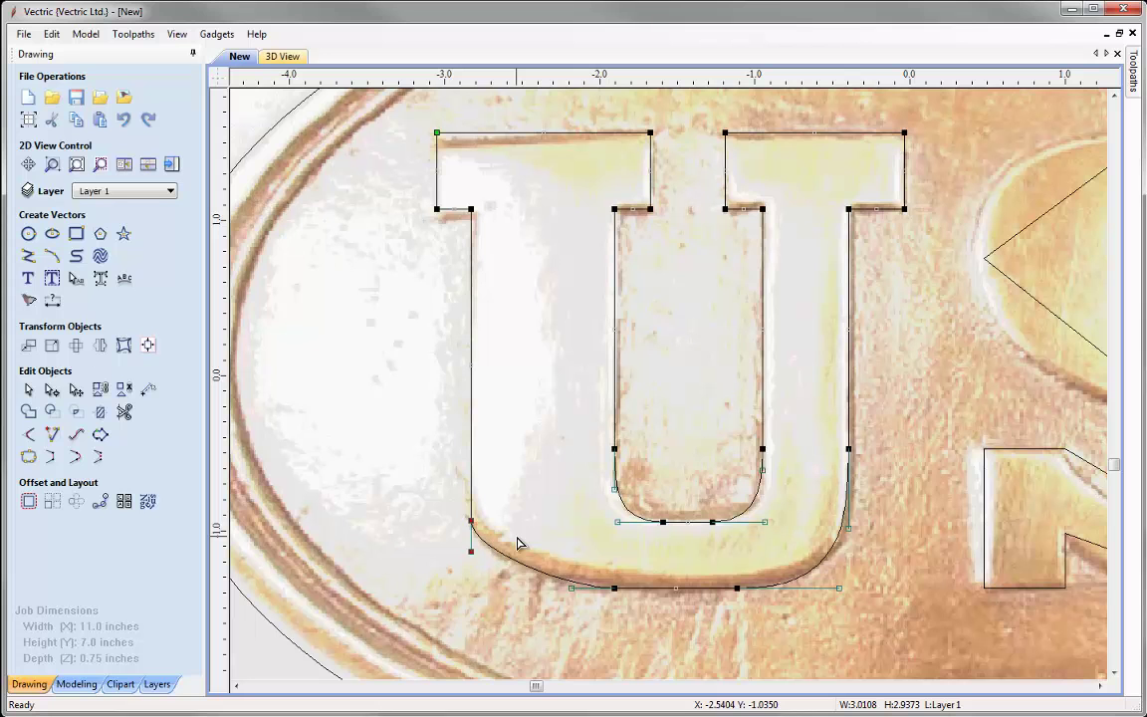
{"action": "key", "text": "Escape"}
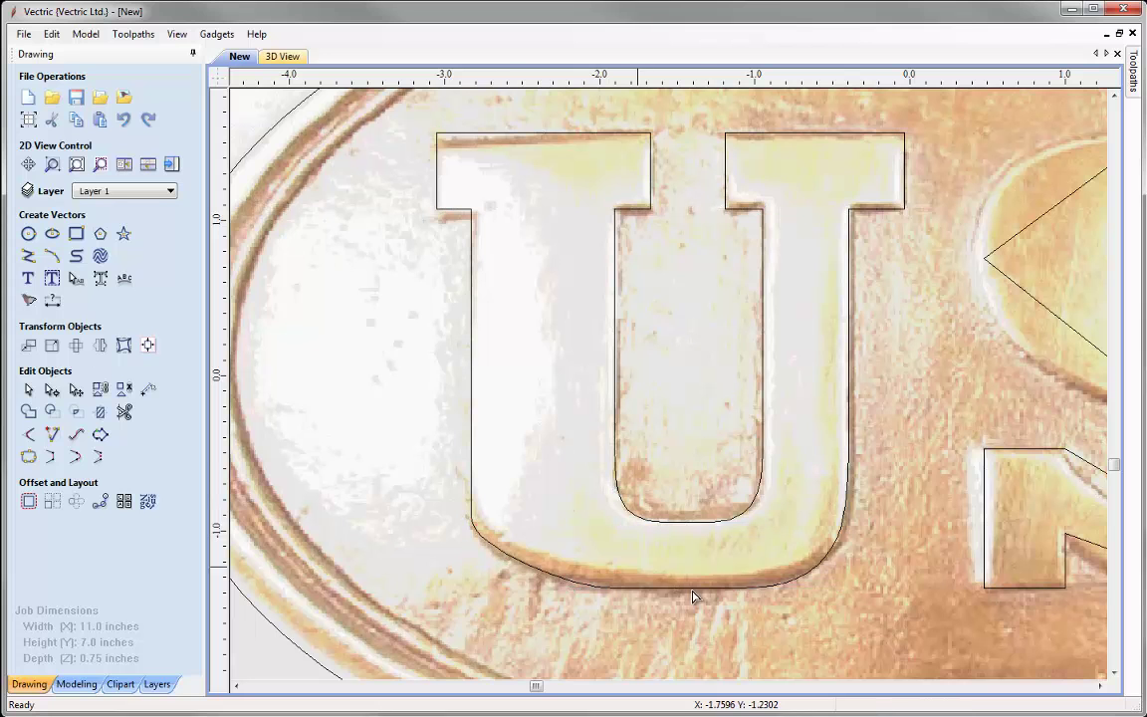
Reopen the U's nodes, nudge the flat inner bottom edge slightly upward, and close node editing
{"action": "scroll", "coordinate": [730, 566], "scroll_direction": "down", "scroll_amount": 2}
{"action": "scroll", "coordinate": [725, 567], "scroll_direction": "down", "scroll_amount": 1}
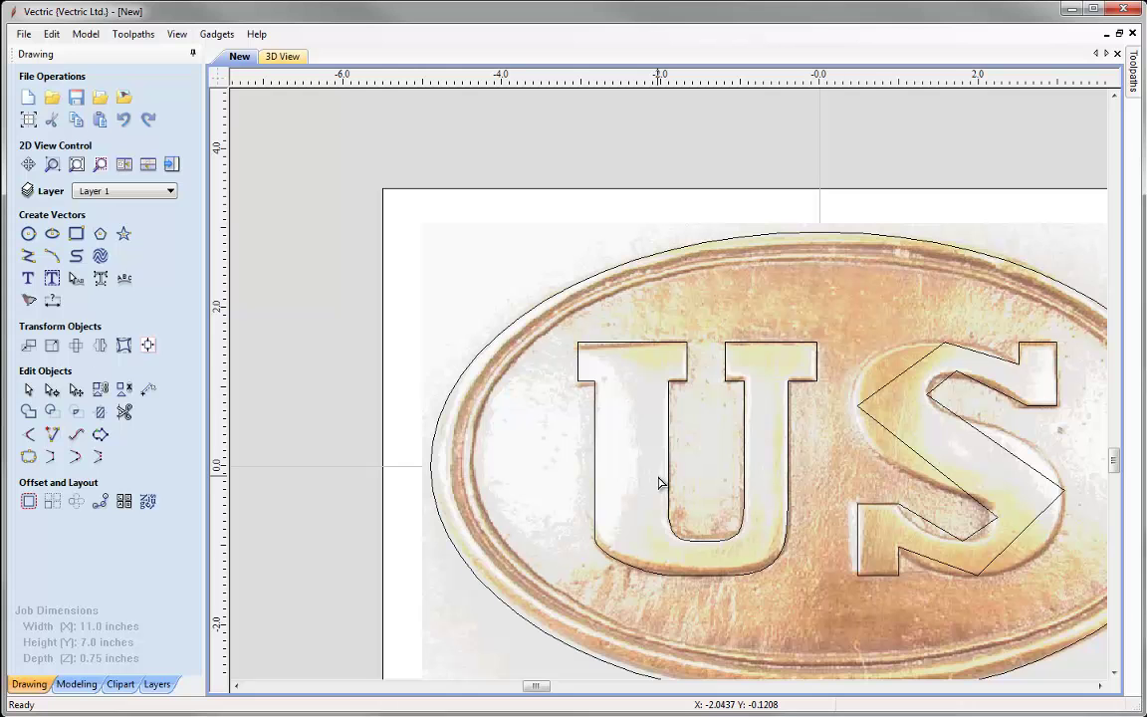
{"action": "scroll", "coordinate": [658, 483], "scroll_direction": "up", "scroll_amount": 1}
{"action": "scroll", "coordinate": [660, 450], "scroll_direction": "down", "scroll_amount": 1}
{"action": "middle_click_drag", "start_coordinate": [784, 484], "coordinate": [690, 484]}
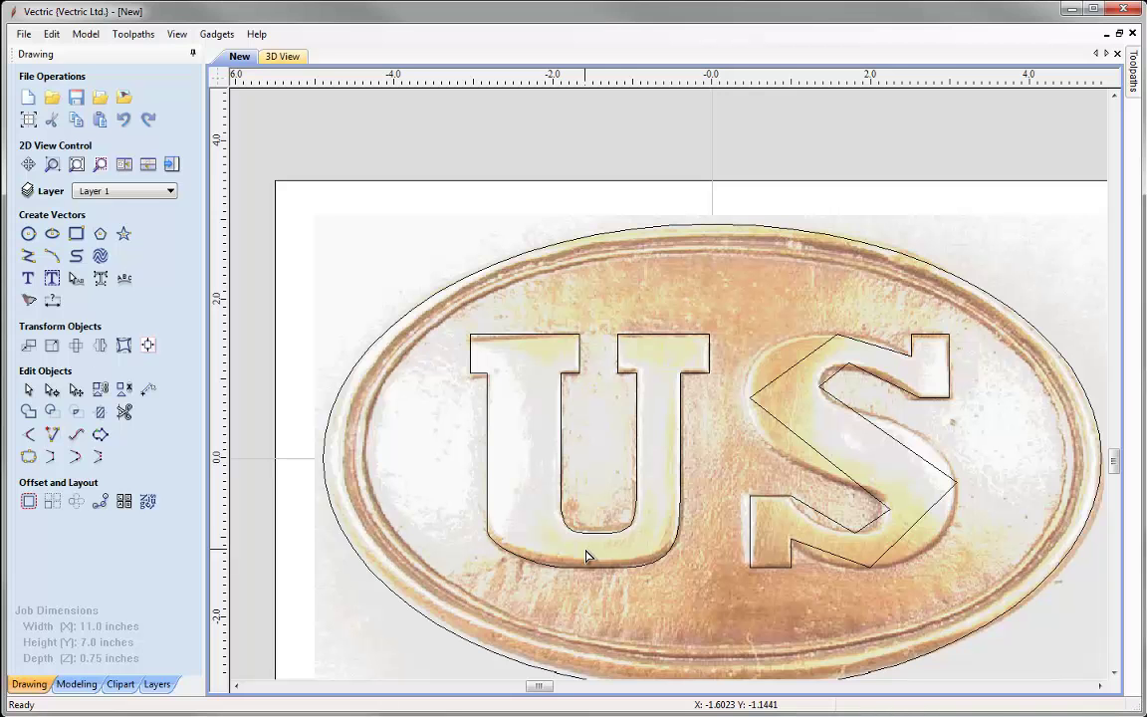
{"action": "scroll", "coordinate": [588, 557], "scroll_direction": "up", "scroll_amount": 2}
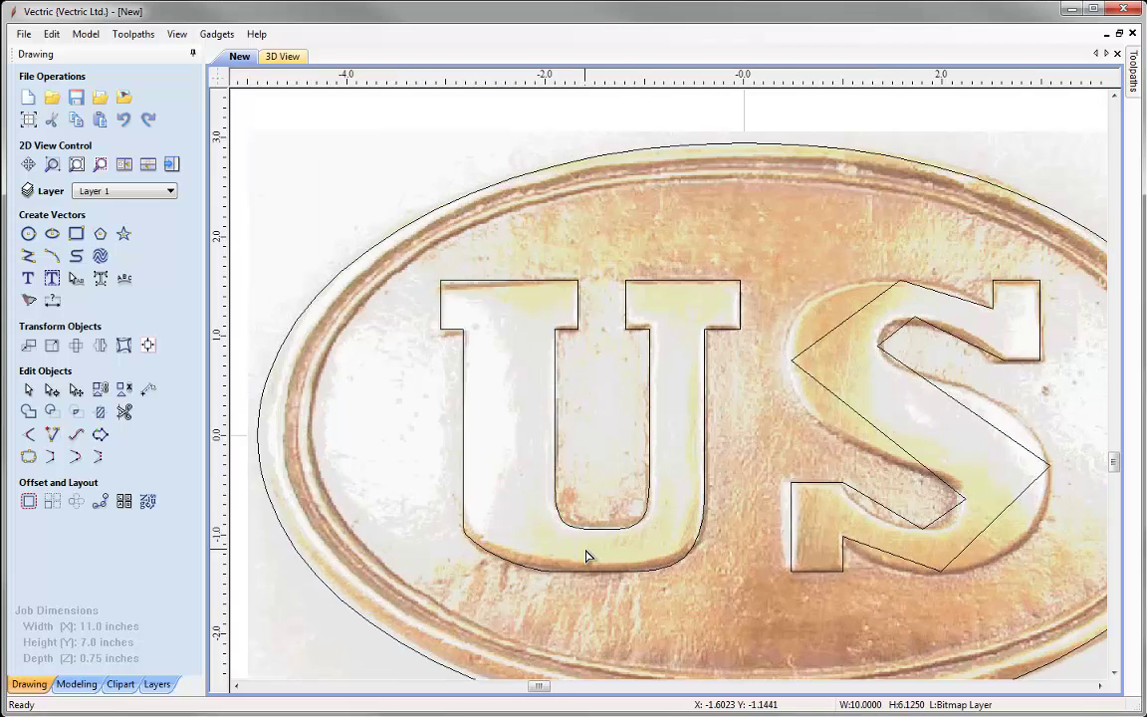
{"action": "scroll", "coordinate": [600, 528], "scroll_direction": "down", "scroll_amount": 2}
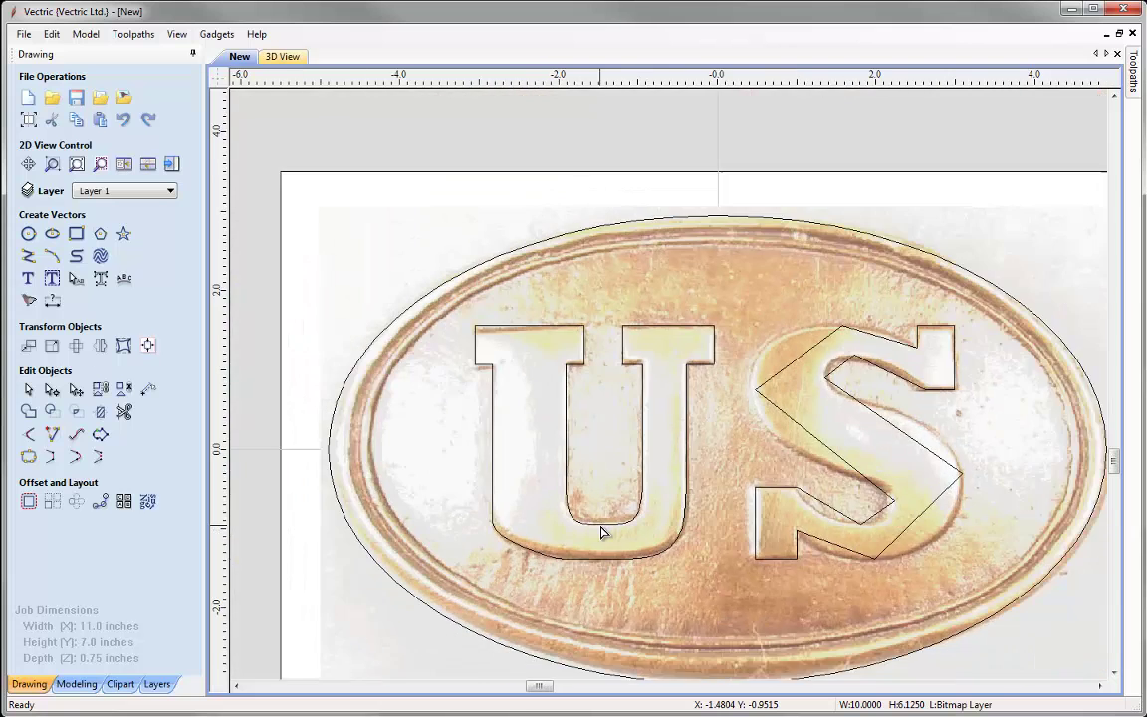
{"action": "scroll", "coordinate": [601, 530], "scroll_direction": "up", "scroll_amount": 2}
{"action": "left_click", "coordinate": [600, 530]}
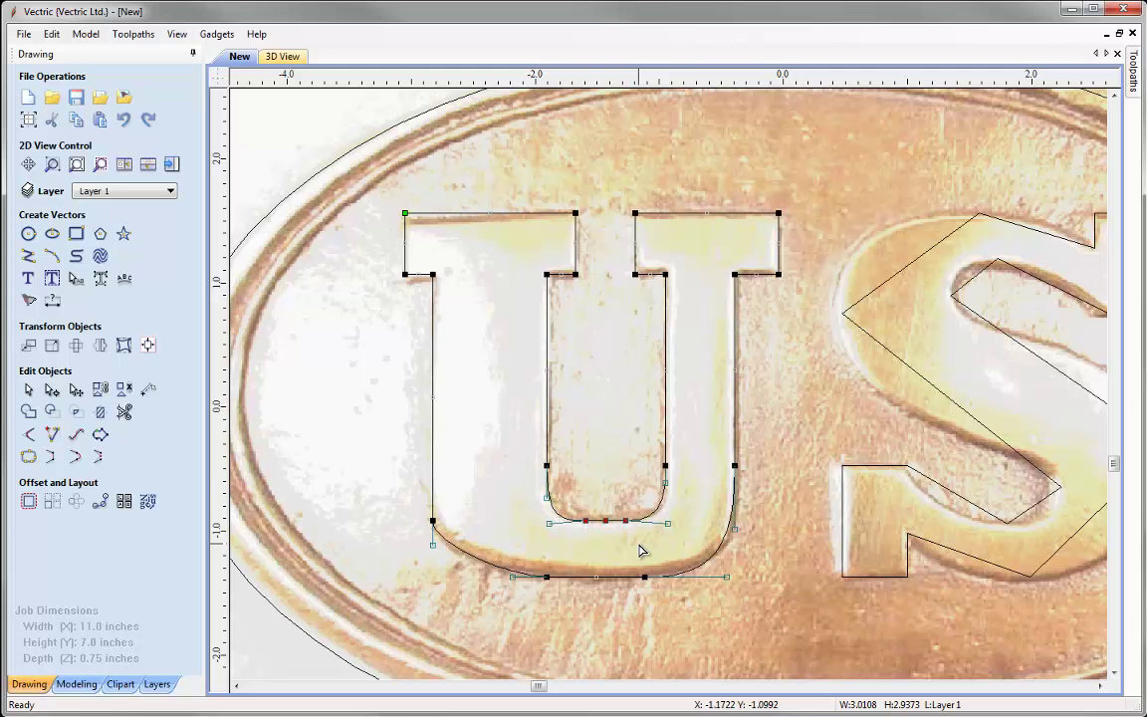
{"action": "key", "text": "Escape"}
{"action": "scroll", "coordinate": [640, 548], "scroll_direction": "down", "scroll_amount": 2}
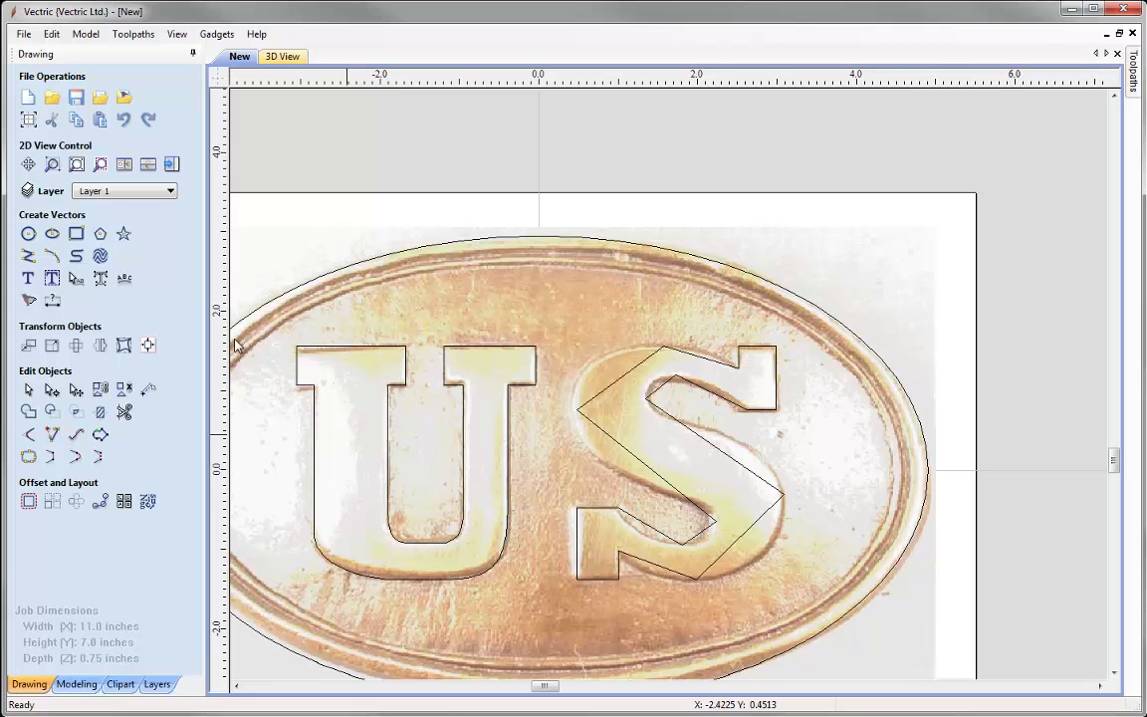
Open the S vector for node editing and smooth the rightmost and bottom nodes of its outer lower curve
{"action": "left_click", "coordinate": [51, 164]}
{"action": "left_click_drag", "start_coordinate": [555, 315], "coordinate": [816, 612]}
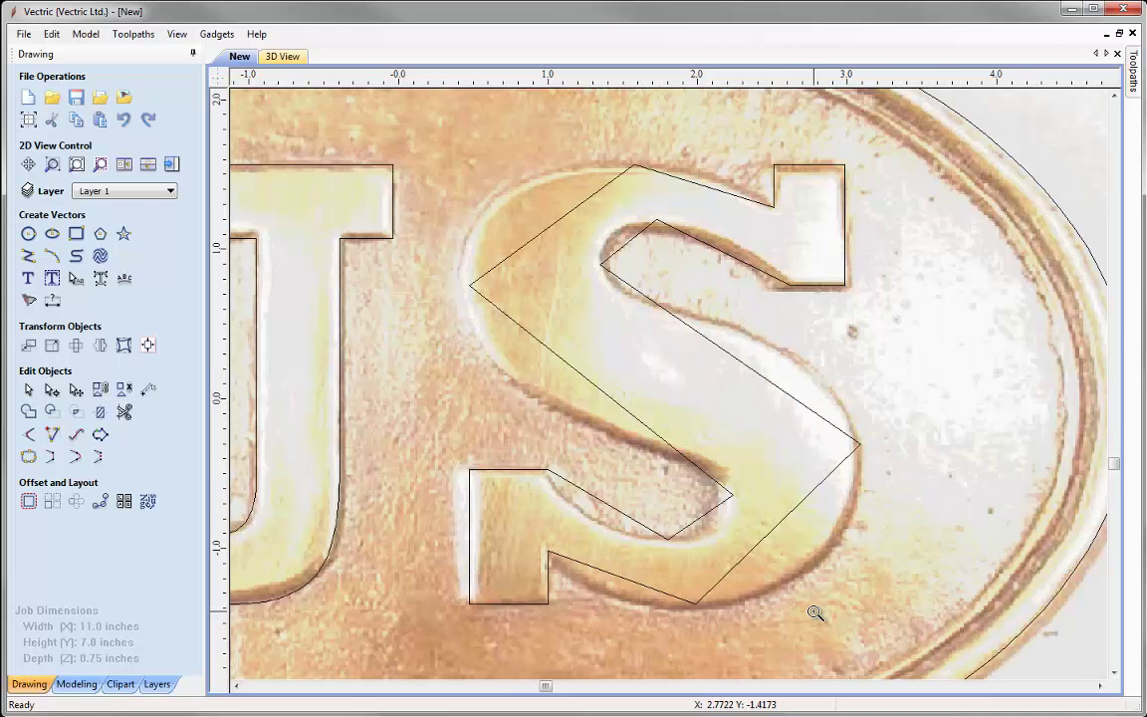
{"action": "scroll", "coordinate": [389, 481], "scroll_direction": "down", "scroll_amount": 1}
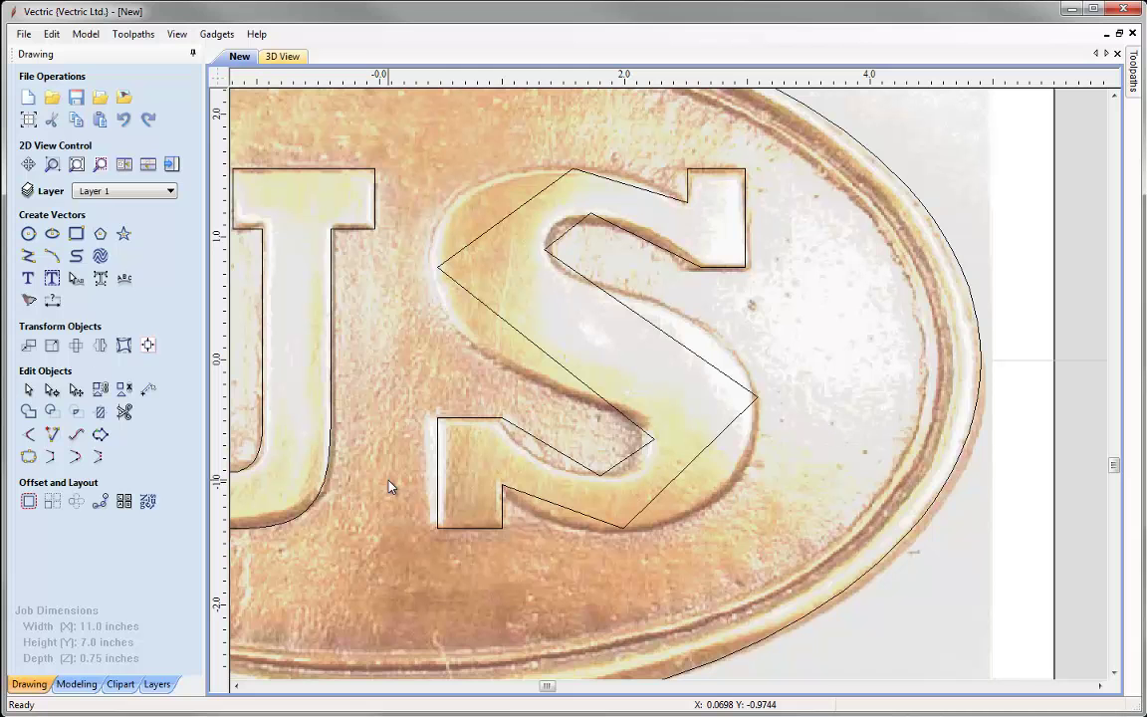
{"action": "left_click", "coordinate": [547, 357]}
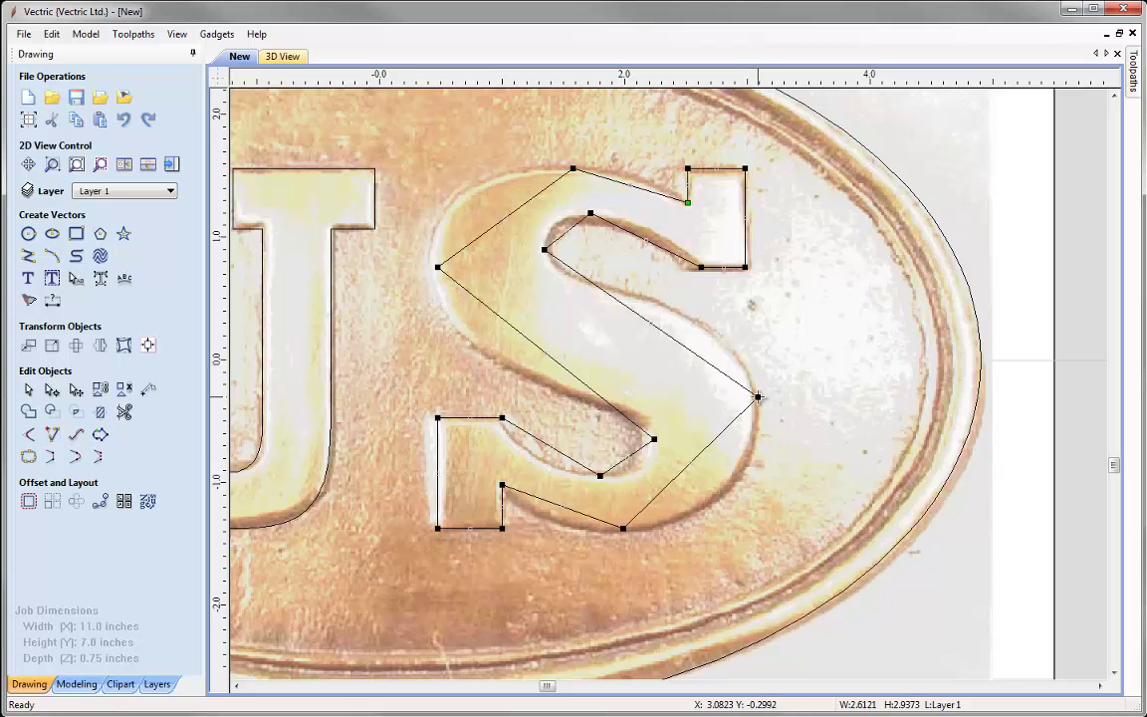
{"action": "right_click", "coordinate": [759, 398]}
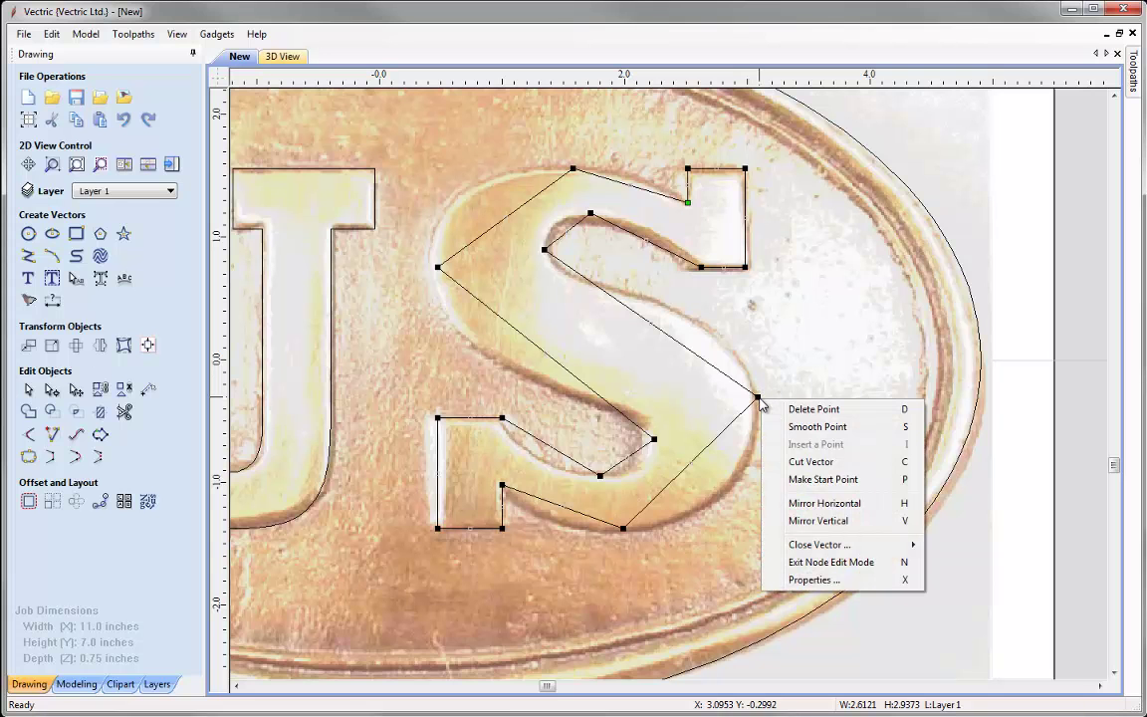
{"action": "left_click", "coordinate": [862, 430]}
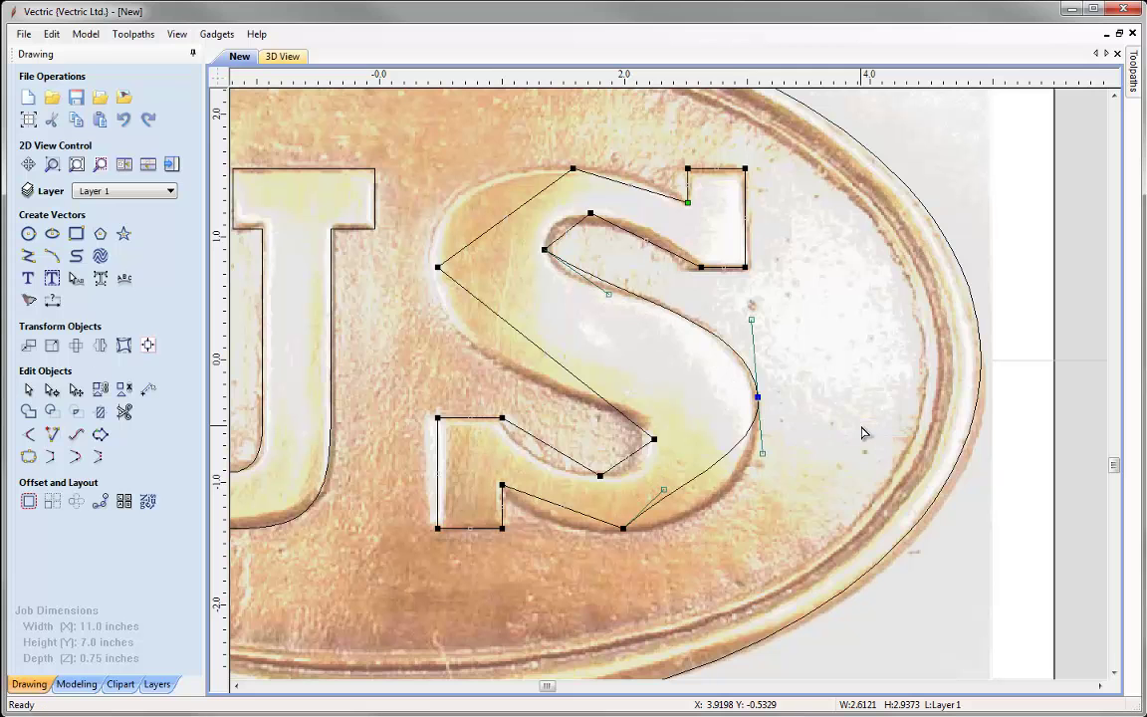
{"action": "right_click", "coordinate": [626, 530]}
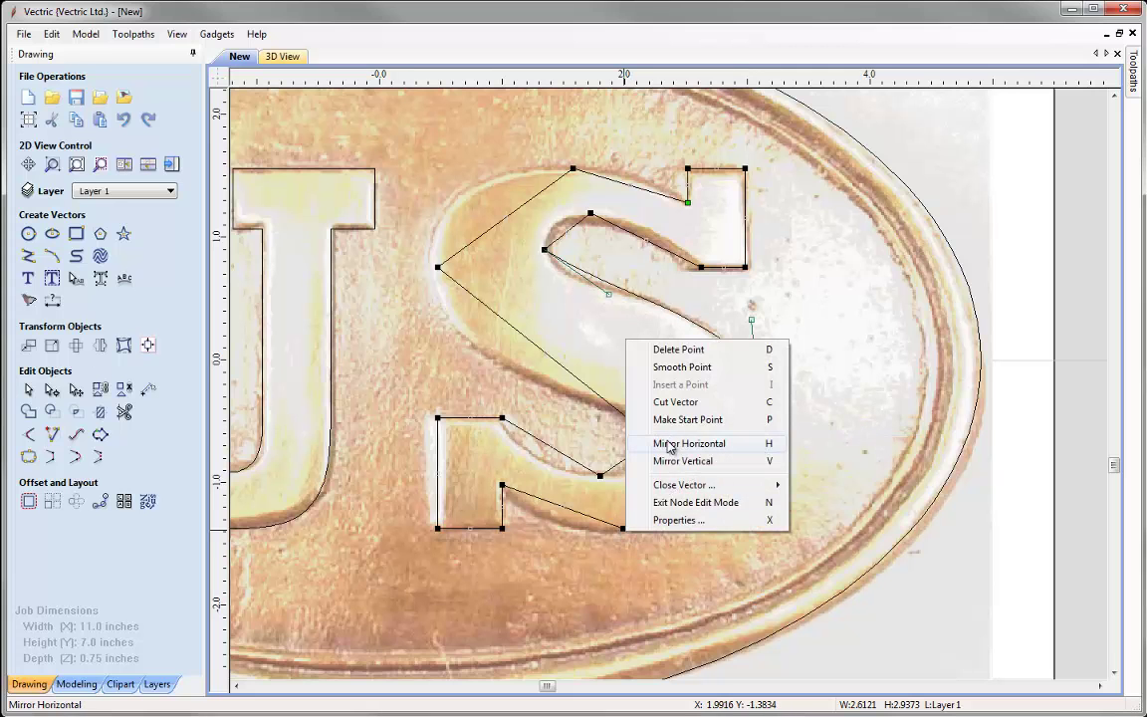
{"action": "left_click", "coordinate": [776, 376]}
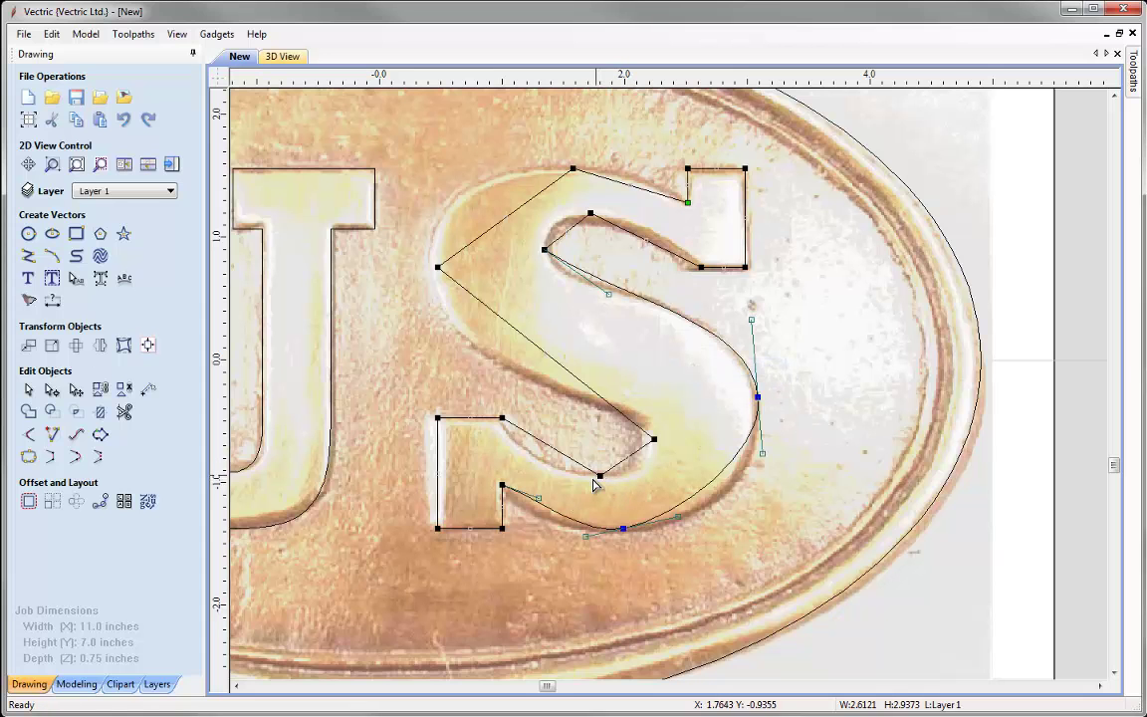
Smooth the two inner nodes of the S's lower bowl and the four nodes around its upper bowl
{"action": "key", "text": "s"}
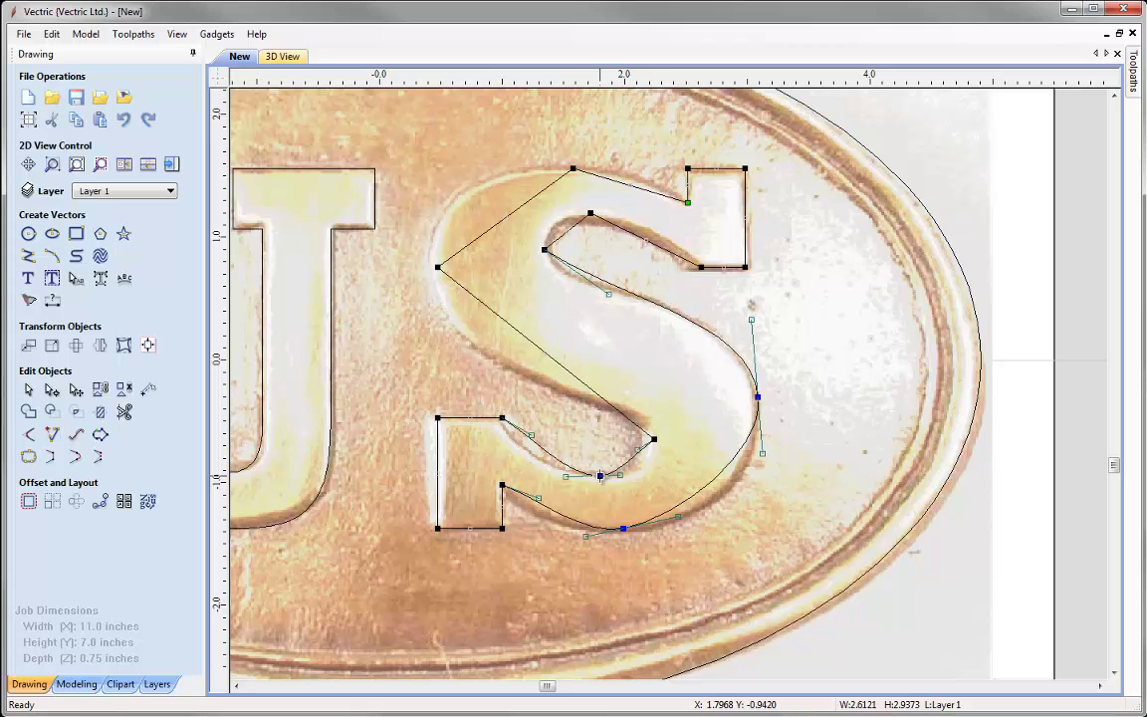
{"action": "key", "text": "s"}
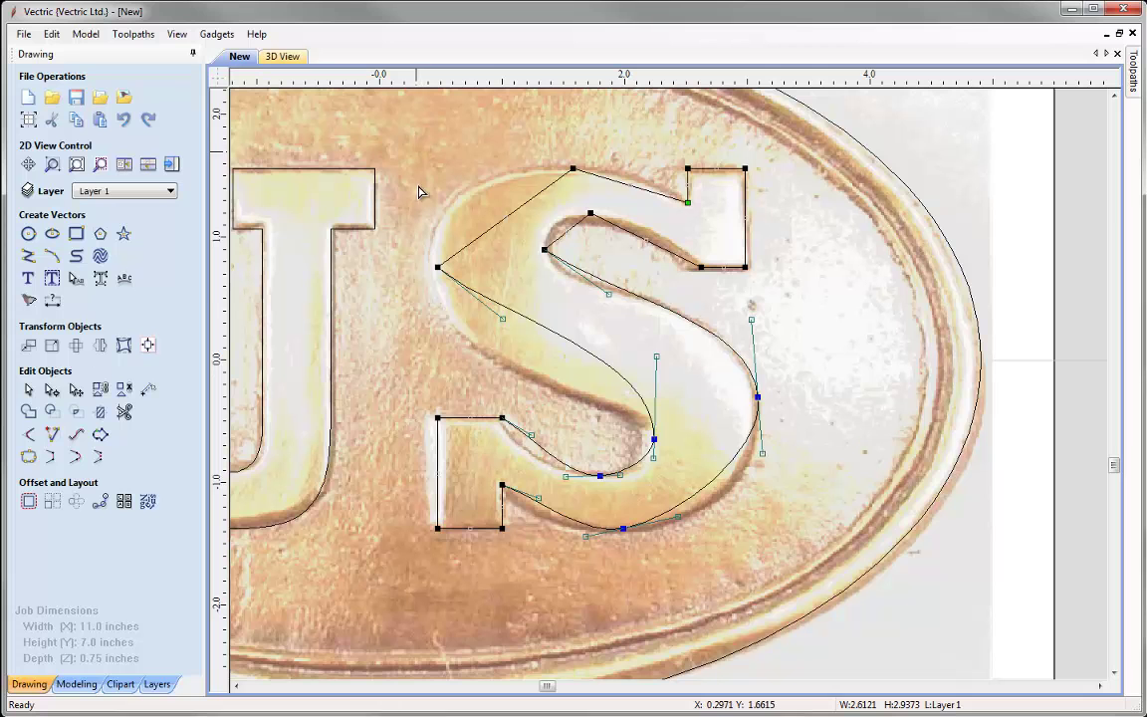
{"action": "left_click", "coordinate": [618, 307]}
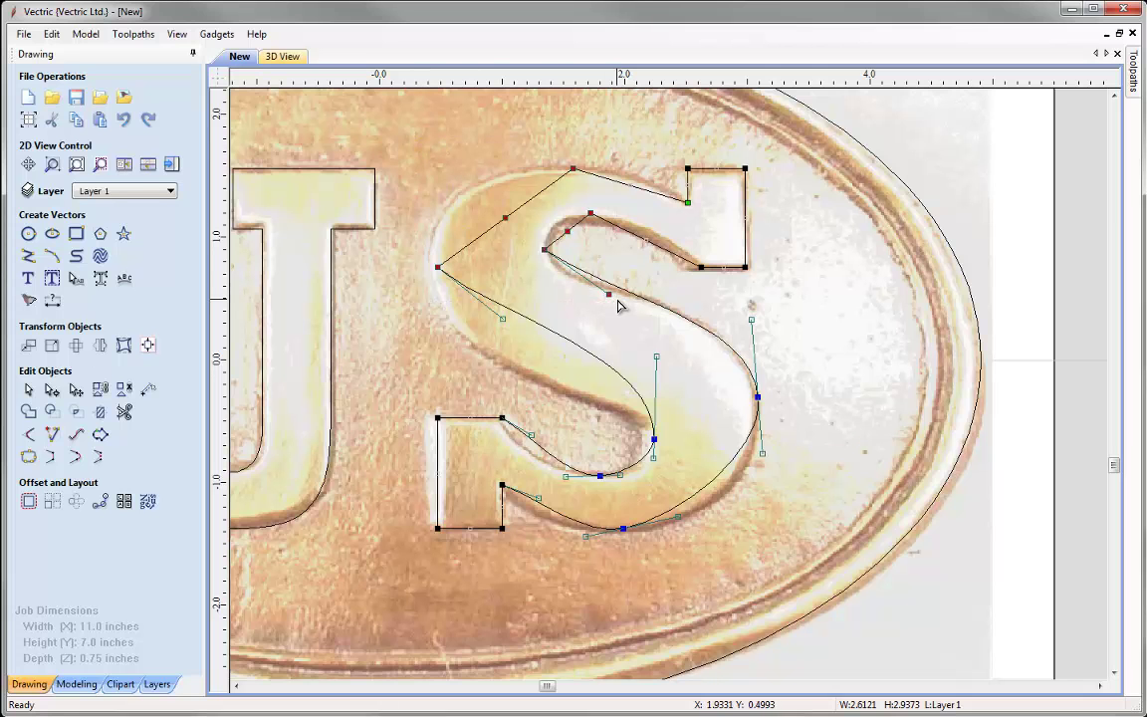
{"action": "key", "text": "s"}
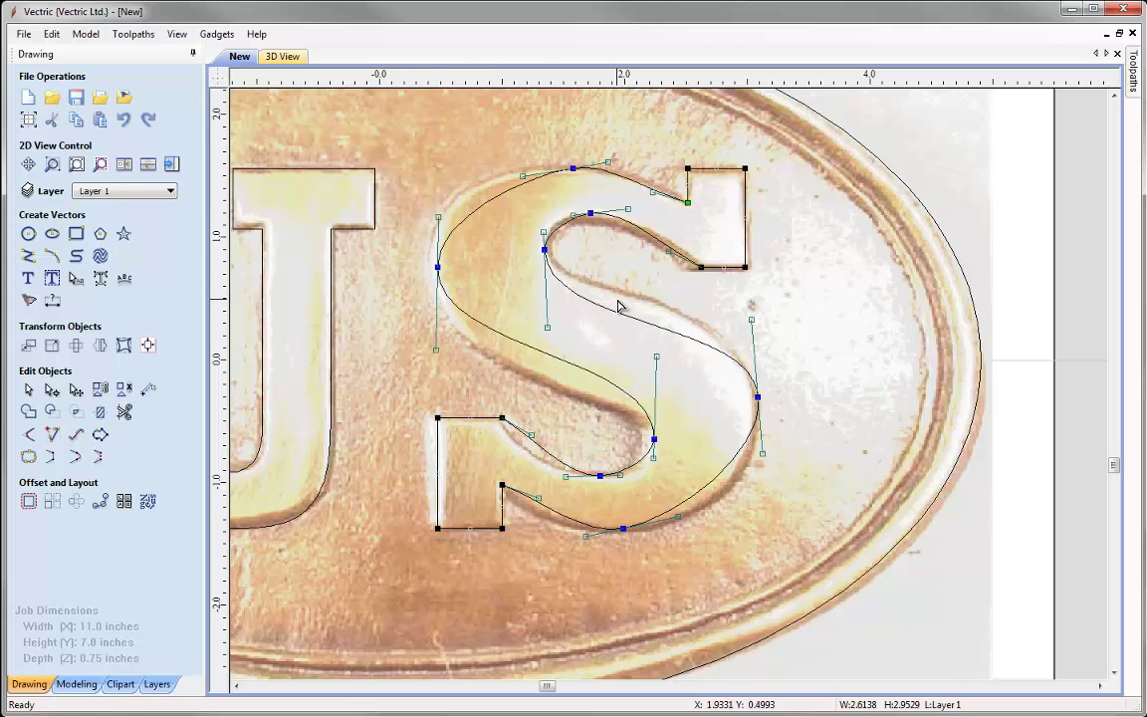
Extend the upper Bezier handle of the S's rightmost node vertically and its topmost outer node's left-hand handle horizontally to fit the photo
{"action": "scroll", "coordinate": [269, 456], "scroll_direction": "up", "scroll_amount": 1}
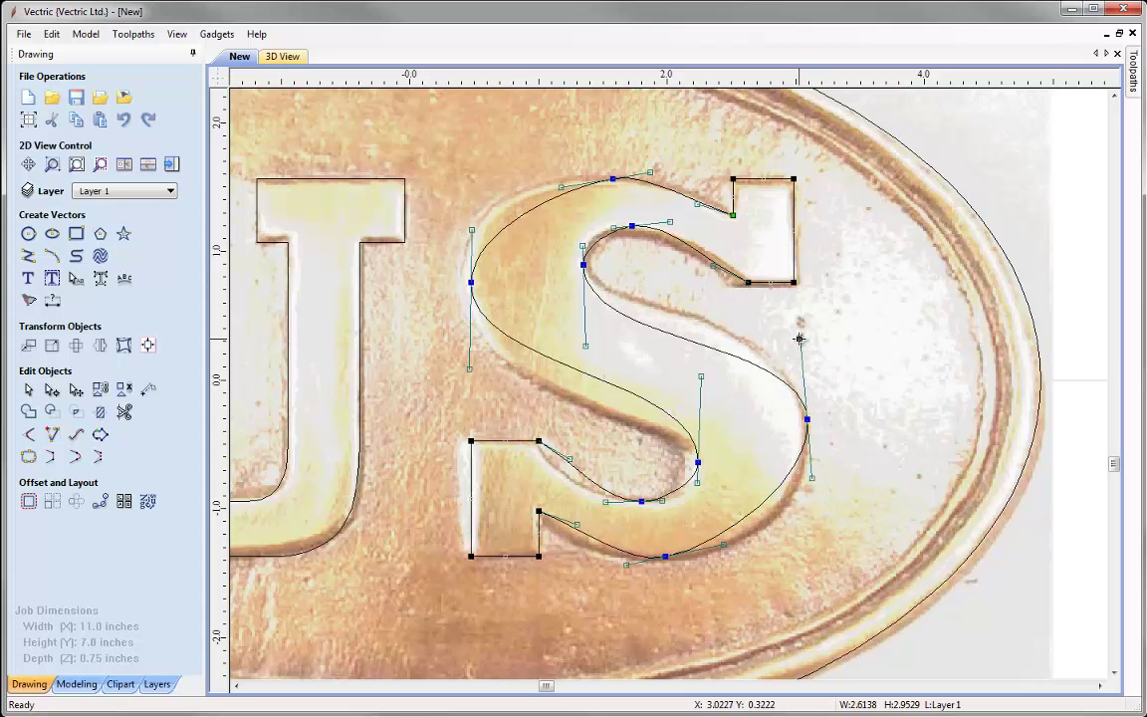
{"action": "left_click_drag", "start_coordinate": [799, 340], "coordinate": [804, 337]}
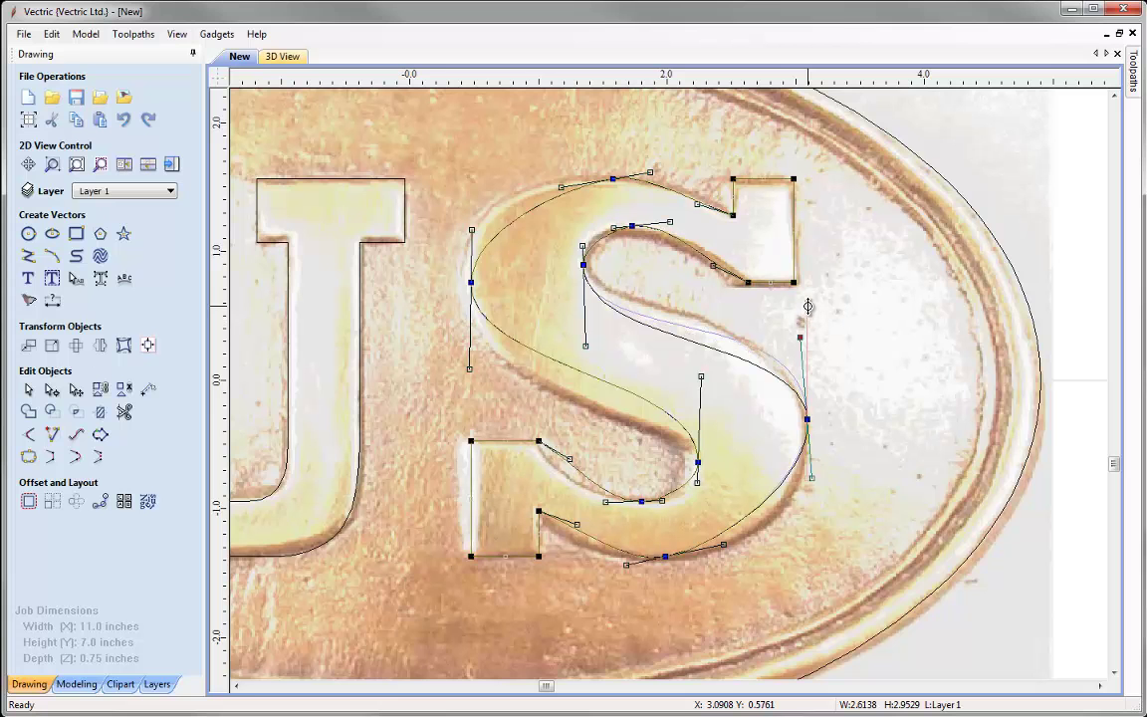
{"action": "left_click_drag", "start_coordinate": [807, 305], "coordinate": [806, 303]}
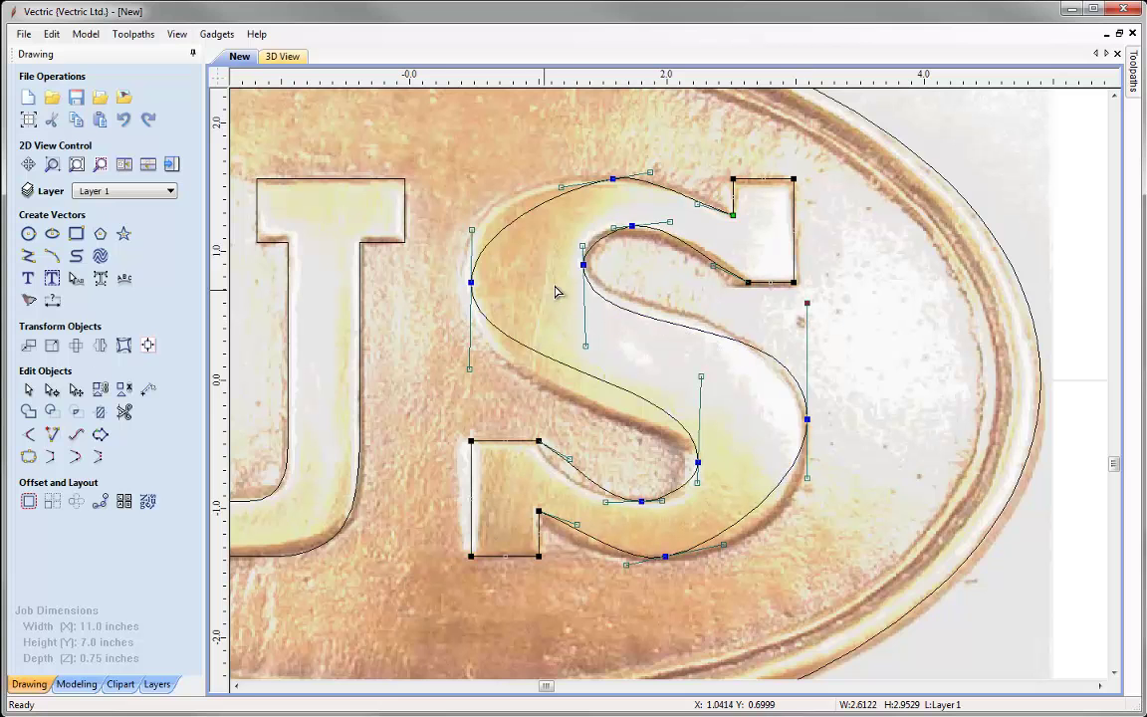
{"action": "left_click", "coordinate": [560, 184]}
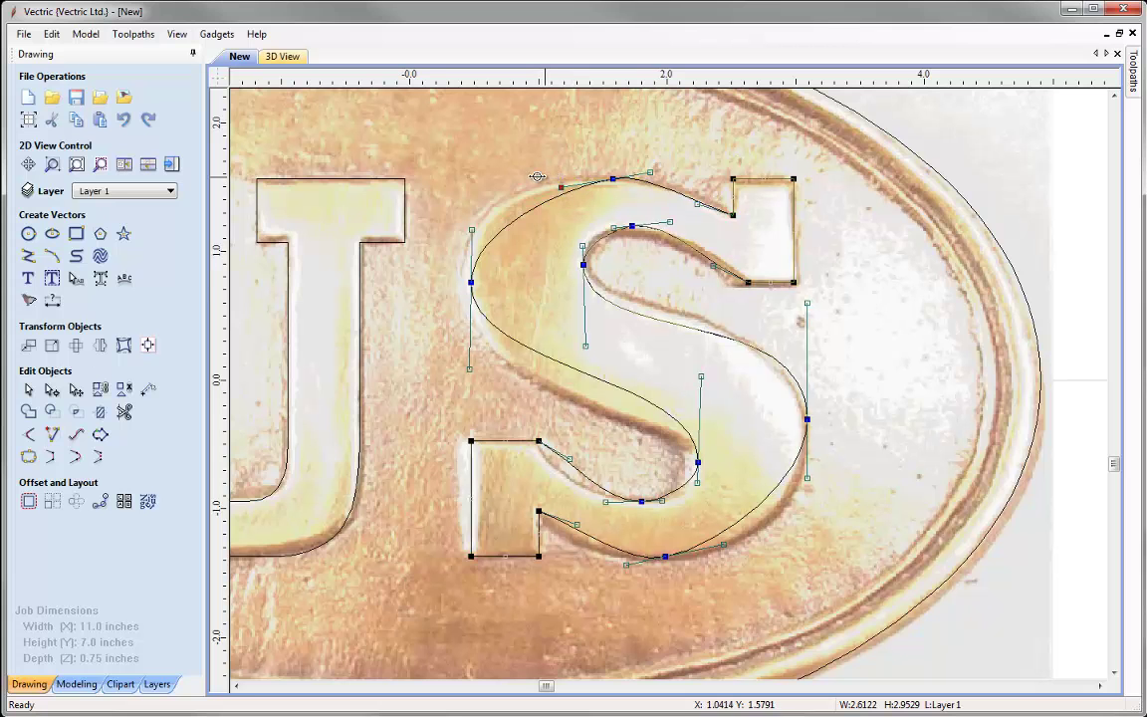
{"action": "left_click_drag", "start_coordinate": [533, 178], "coordinate": [536, 181]}
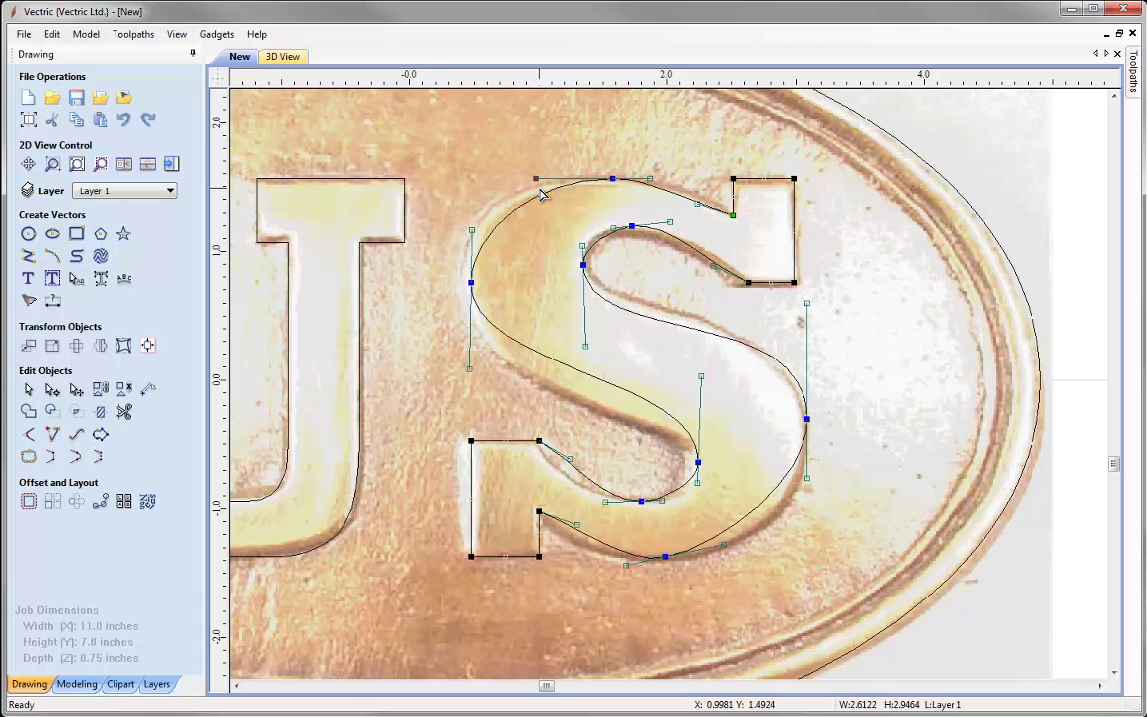
Align the Bezier handles of the S's two inner upper-bowl nodes vertically and horizontally, fitting the curve down to the upper serif
{"action": "left_click", "coordinate": [472, 230]}
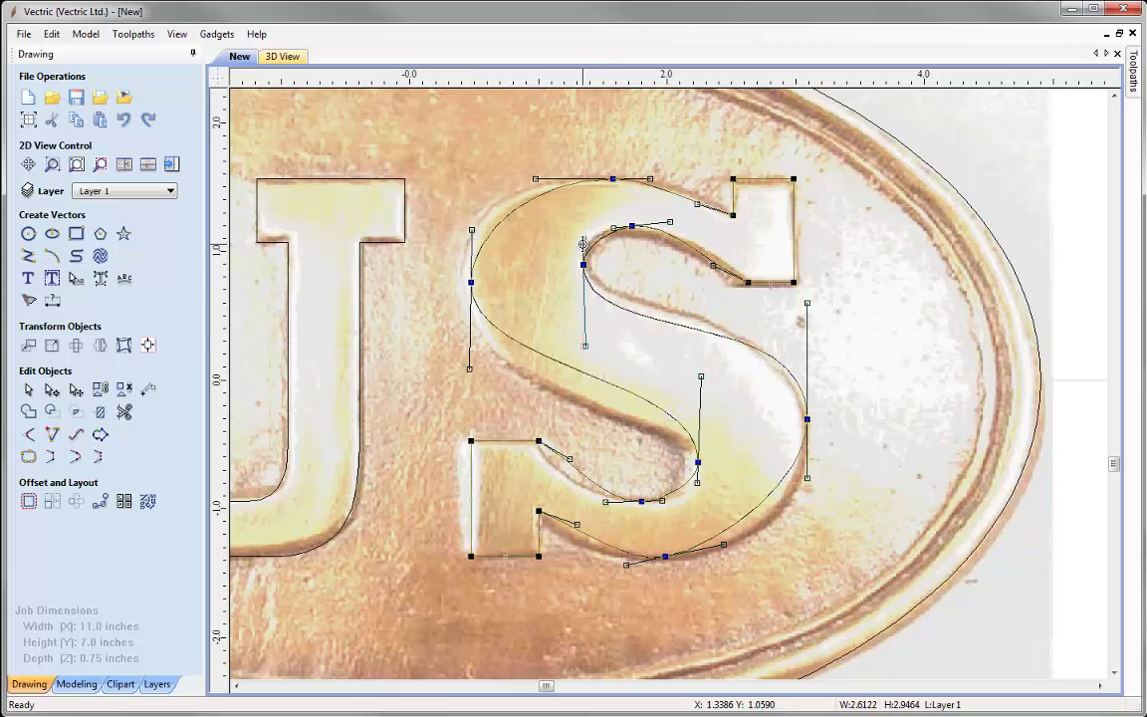
{"action": "left_click", "coordinate": [583, 244]}
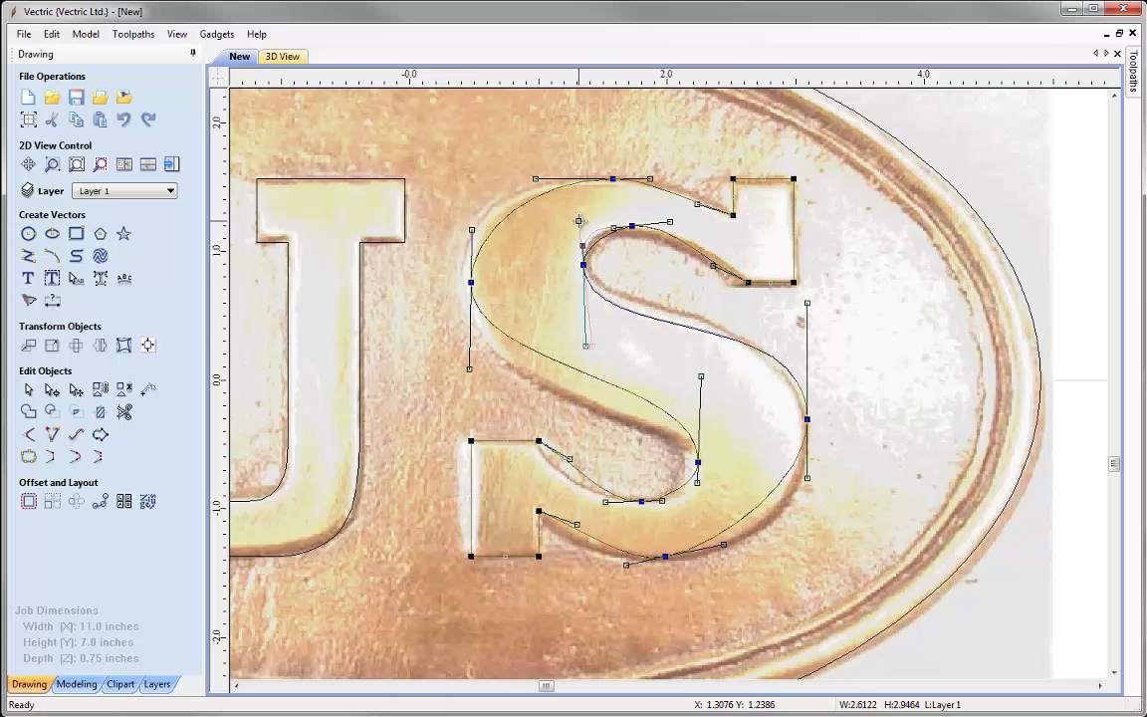
{"action": "left_click", "coordinate": [582, 221]}
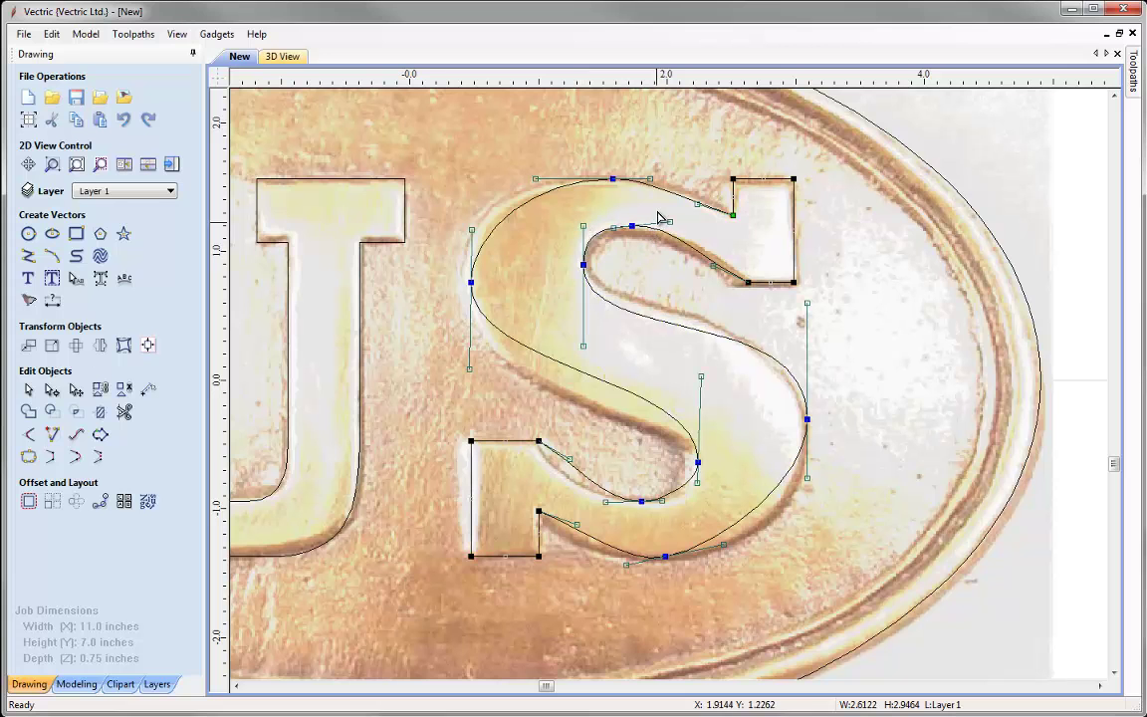
{"action": "left_click_drag", "start_coordinate": [669, 221], "coordinate": [730, 266]}
{"action": "left_click", "coordinate": [722, 261]}
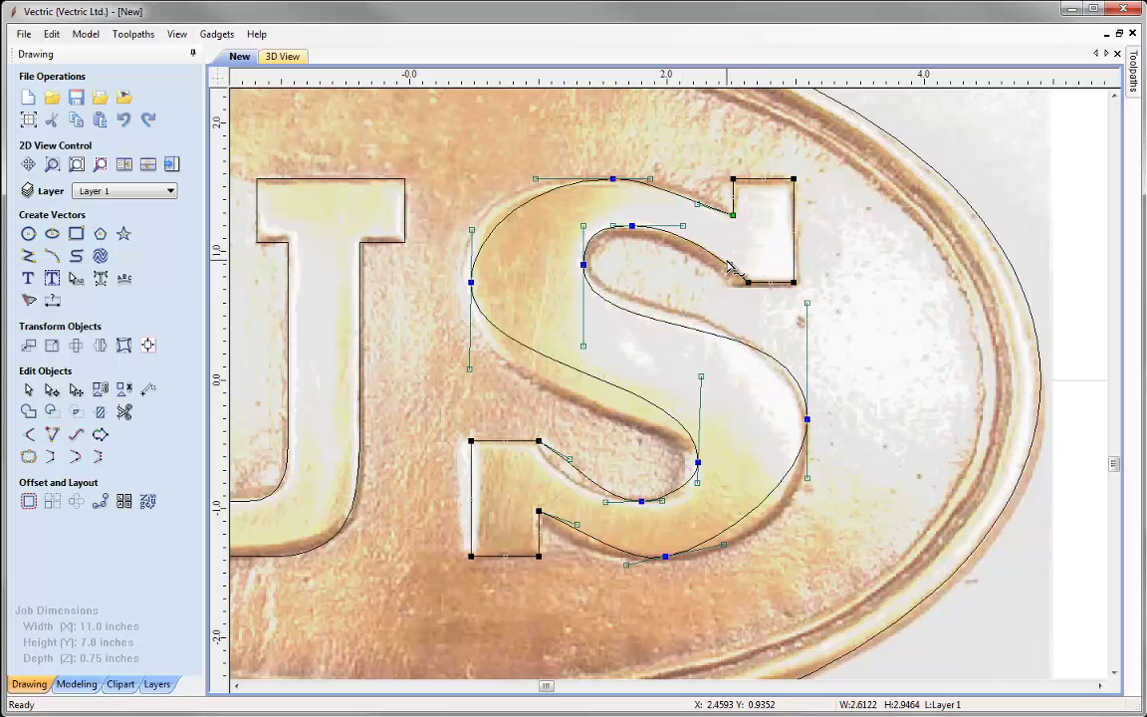
Level the Bezier handles of the S's outer bottom node so they run horizontally
{"action": "left_click", "coordinate": [701, 376]}
{"action": "left_click", "coordinate": [726, 546]}
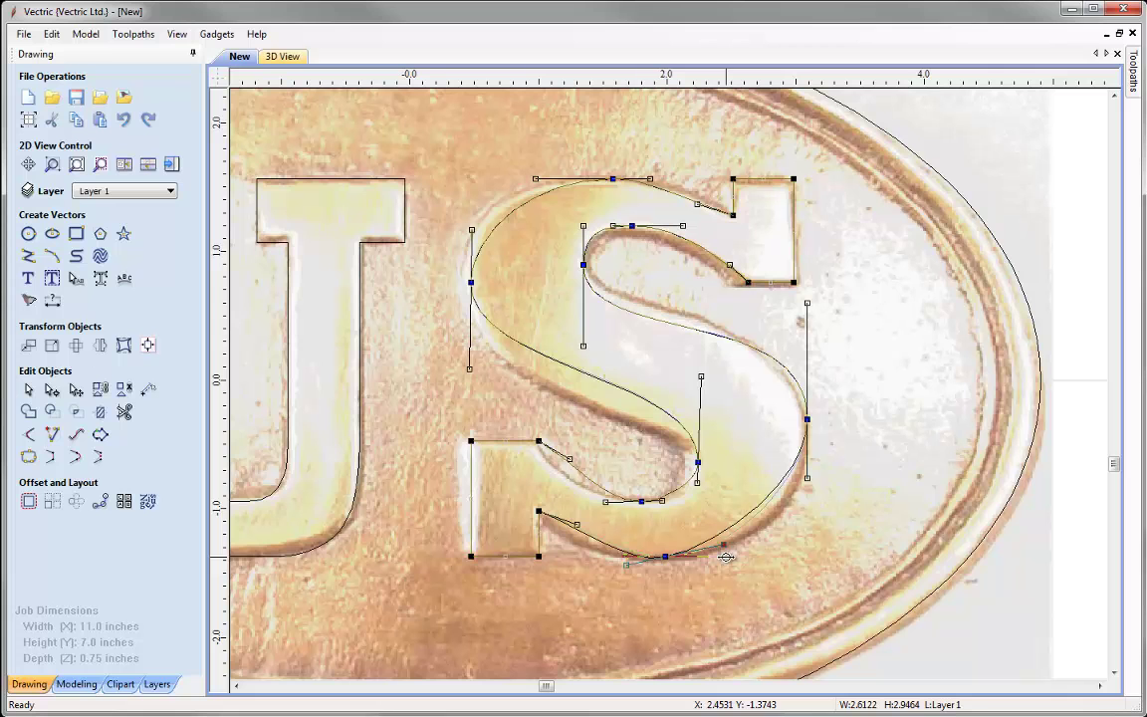
{"action": "left_click_drag", "start_coordinate": [726, 556], "coordinate": [730, 555]}
{"action": "left_click", "coordinate": [606, 502]}
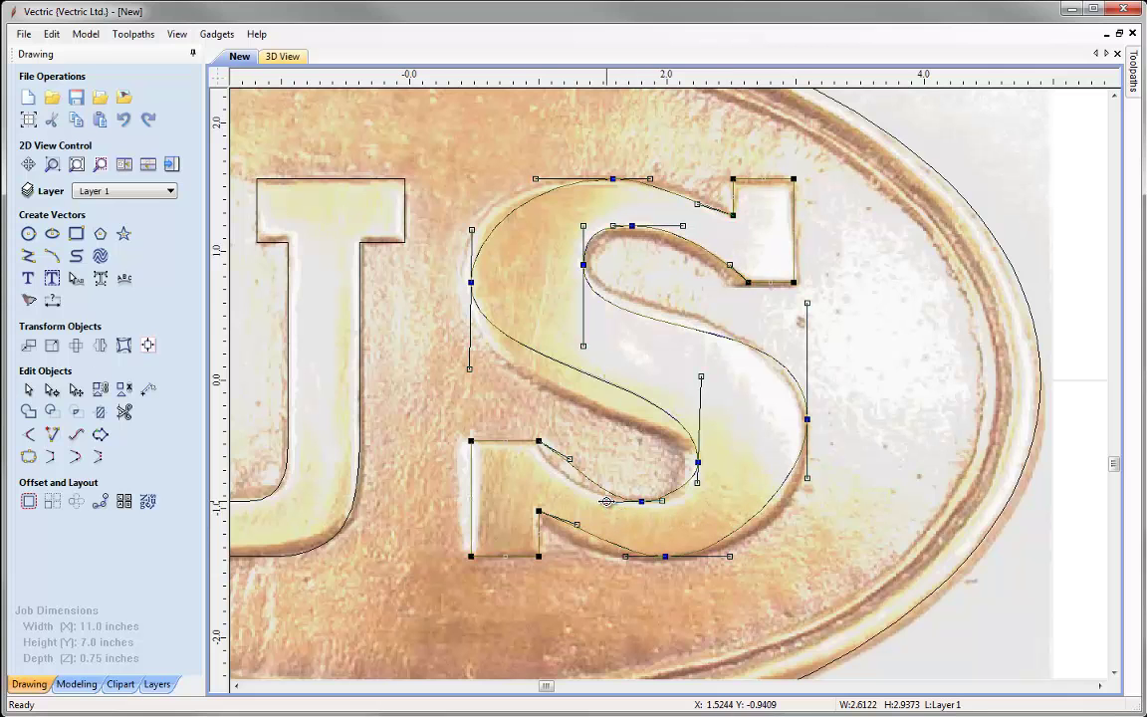
Steepen the two curve handles at the S's lower serif and lengthen the handles of its outer lower-right curve to match the photo
{"action": "left_click", "coordinate": [568, 458]}
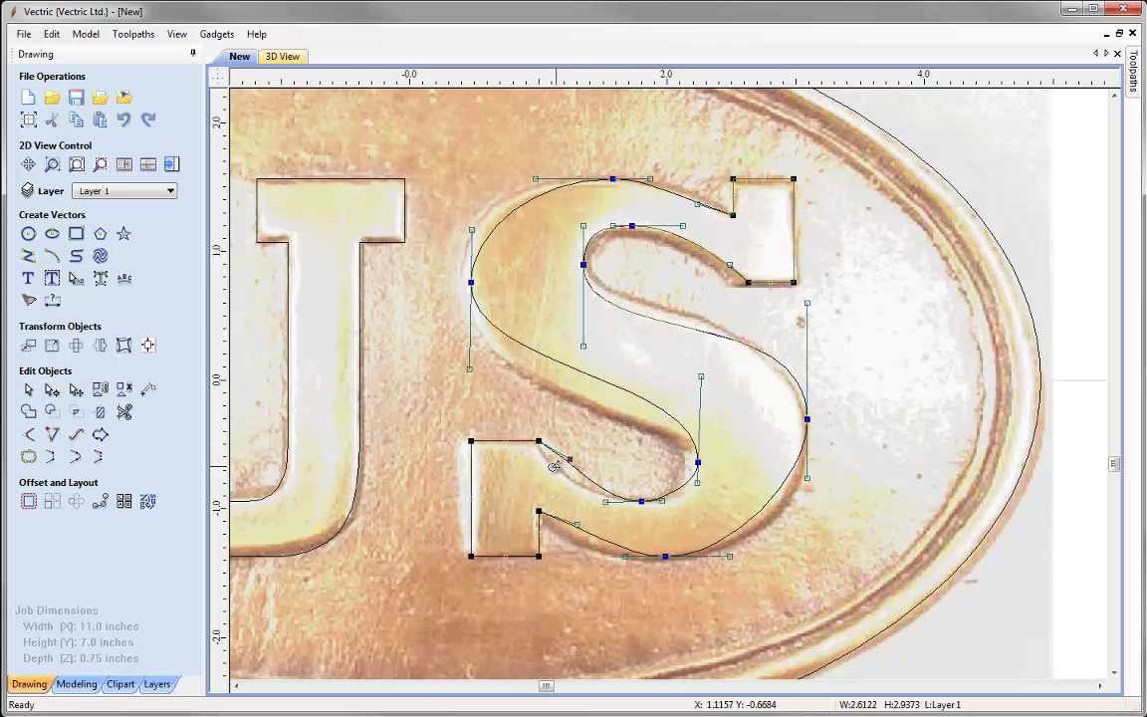
{"action": "left_click_drag", "start_coordinate": [542, 471], "coordinate": [541, 469]}
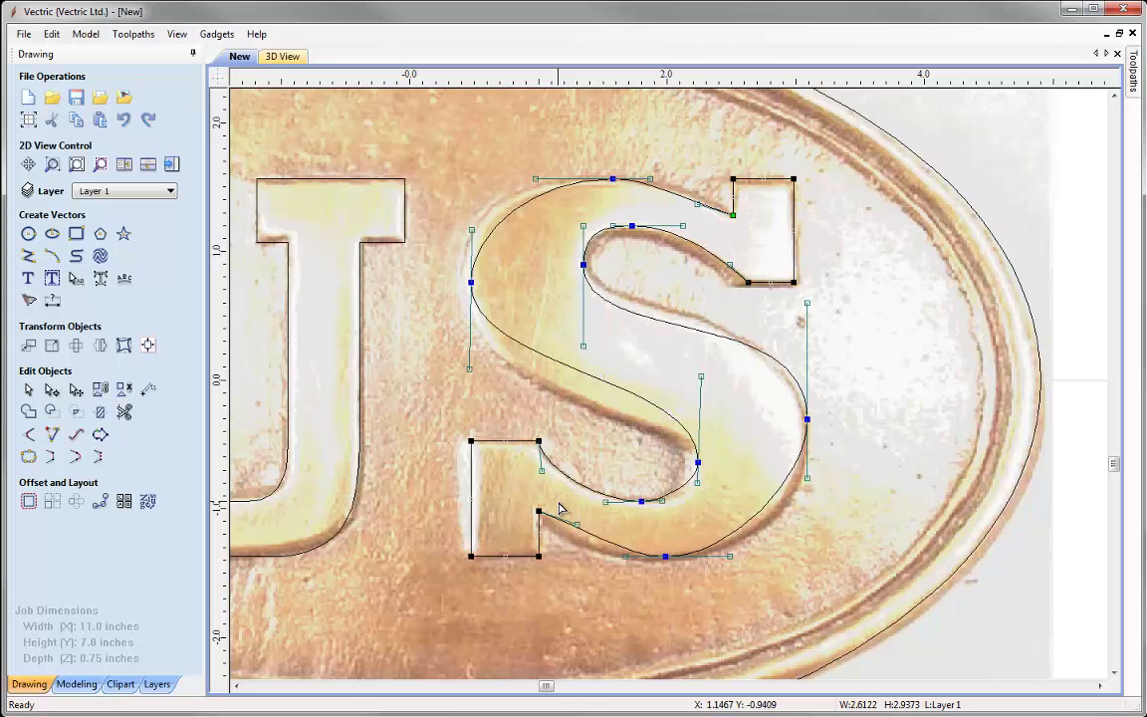
{"action": "left_click_drag", "start_coordinate": [577, 523], "coordinate": [542, 540]}
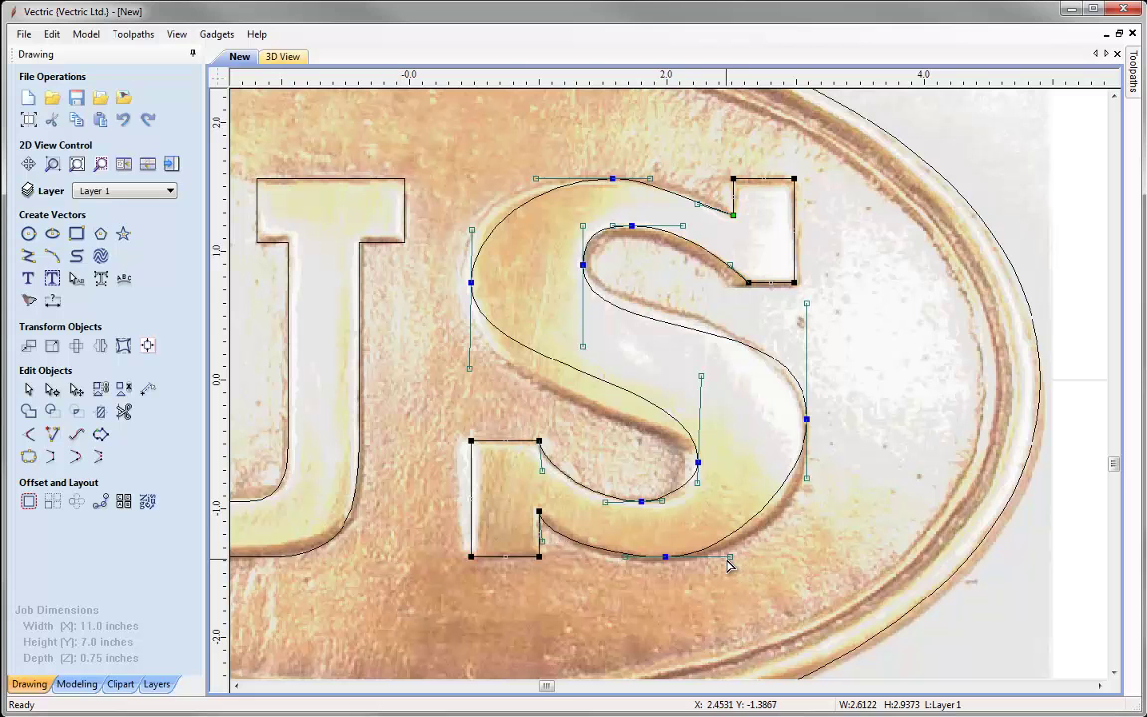
{"action": "left_click_drag", "start_coordinate": [730, 557], "coordinate": [765, 556]}
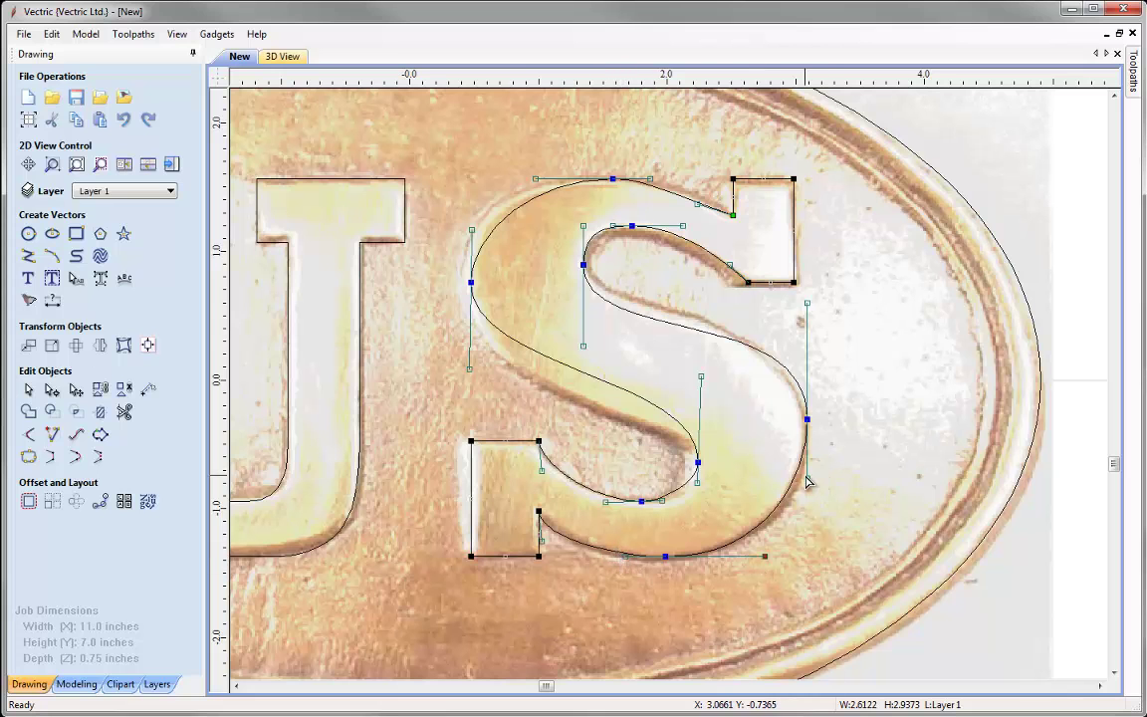
{"action": "left_click_drag", "start_coordinate": [806, 478], "coordinate": [807, 491]}
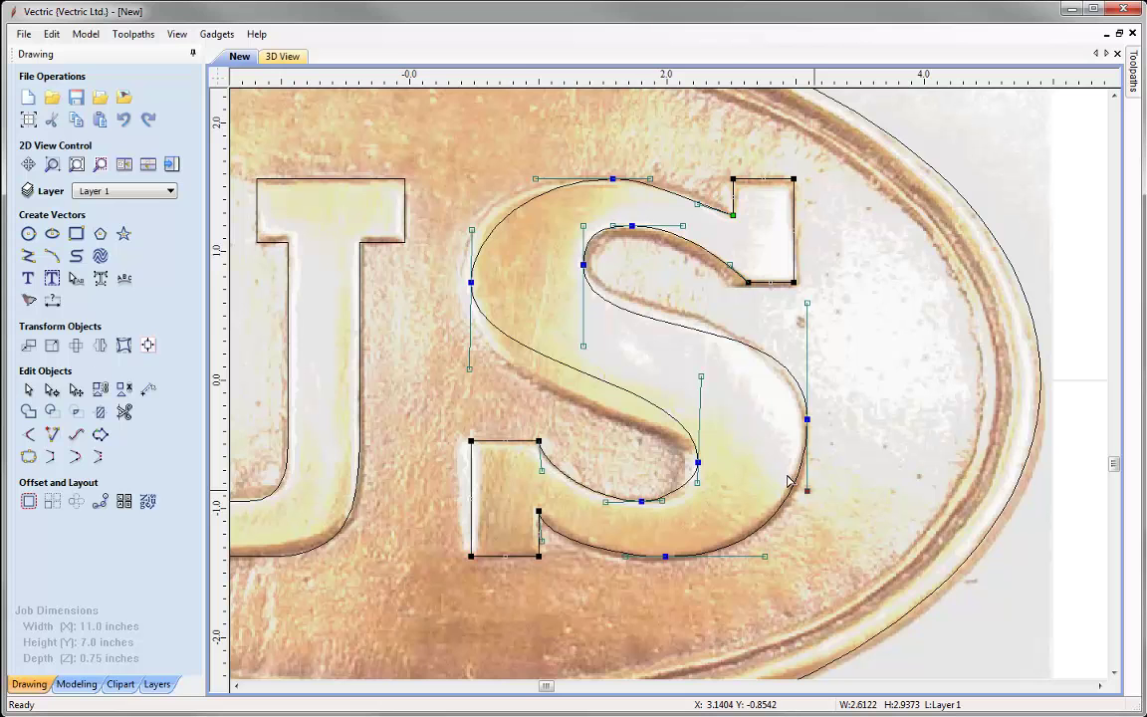
Shorten the lower Bezier handle of the S's inner upper-bowl left node so the diagonal curve follows the photo
{"action": "left_click", "coordinate": [587, 340]}
{"action": "left_click", "coordinate": [586, 284]}
{"action": "left_click", "coordinate": [583, 346]}
{"action": "key", "text": "Up"}
{"action": "key", "text": "Up"}
{"action": "key", "text": "Up"}
{"action": "key", "text": "Up"}
{"action": "key", "text": "Up"}
{"action": "key", "text": "Up"}
{"action": "key", "text": "Up"}
{"action": "key", "text": "Up"}
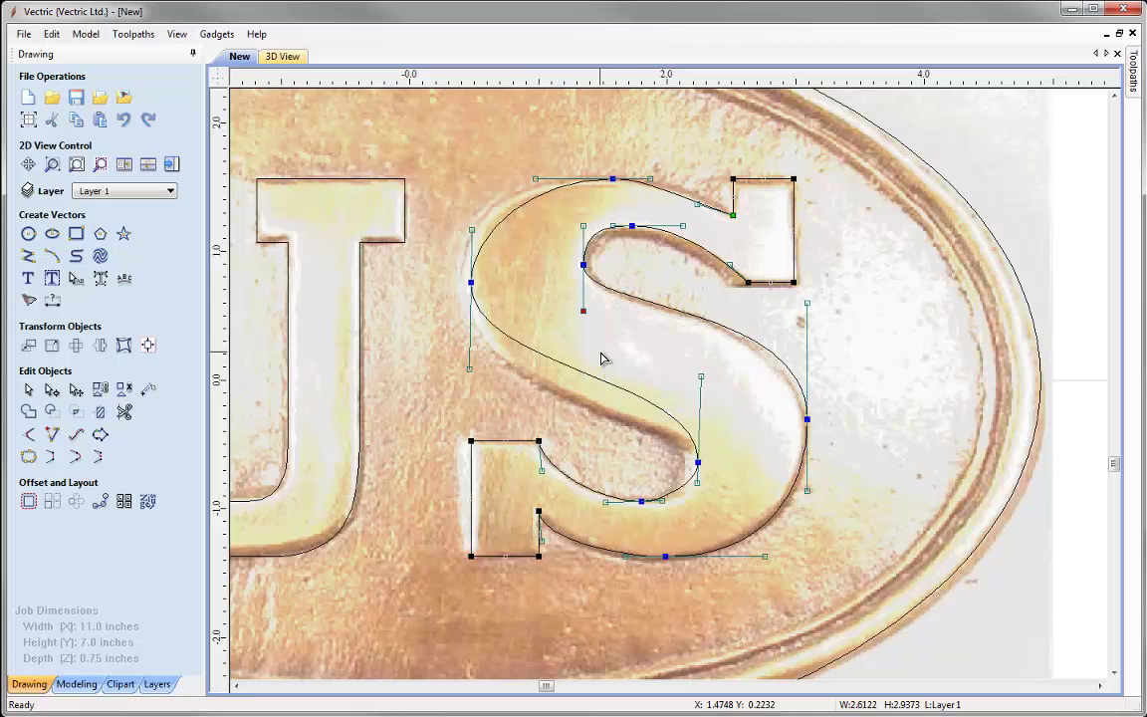
Lengthen the lower handle of the S's leftmost node and shorten the upper handle of the inner lower bowl's right node
{"action": "left_click", "coordinate": [469, 366]}
{"action": "left_click_drag", "start_coordinate": [469, 367], "coordinate": [526, 412]}
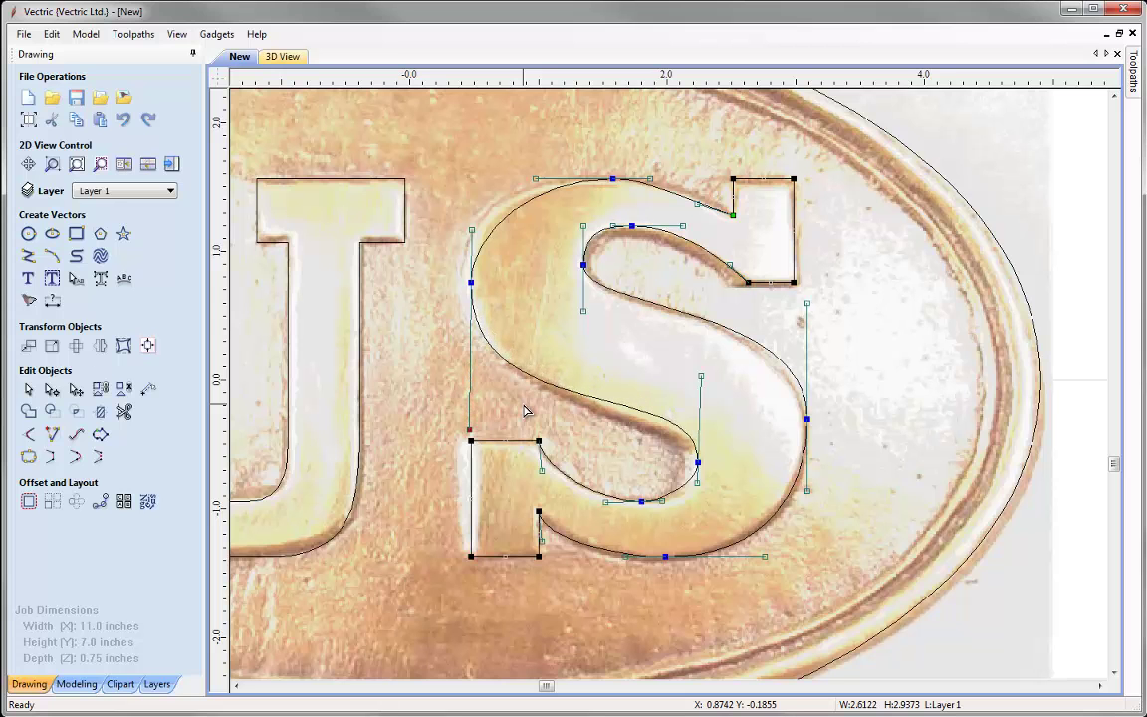
{"action": "left_click", "coordinate": [701, 376]}
{"action": "left_click_drag", "start_coordinate": [710, 399], "coordinate": [672, 387]}
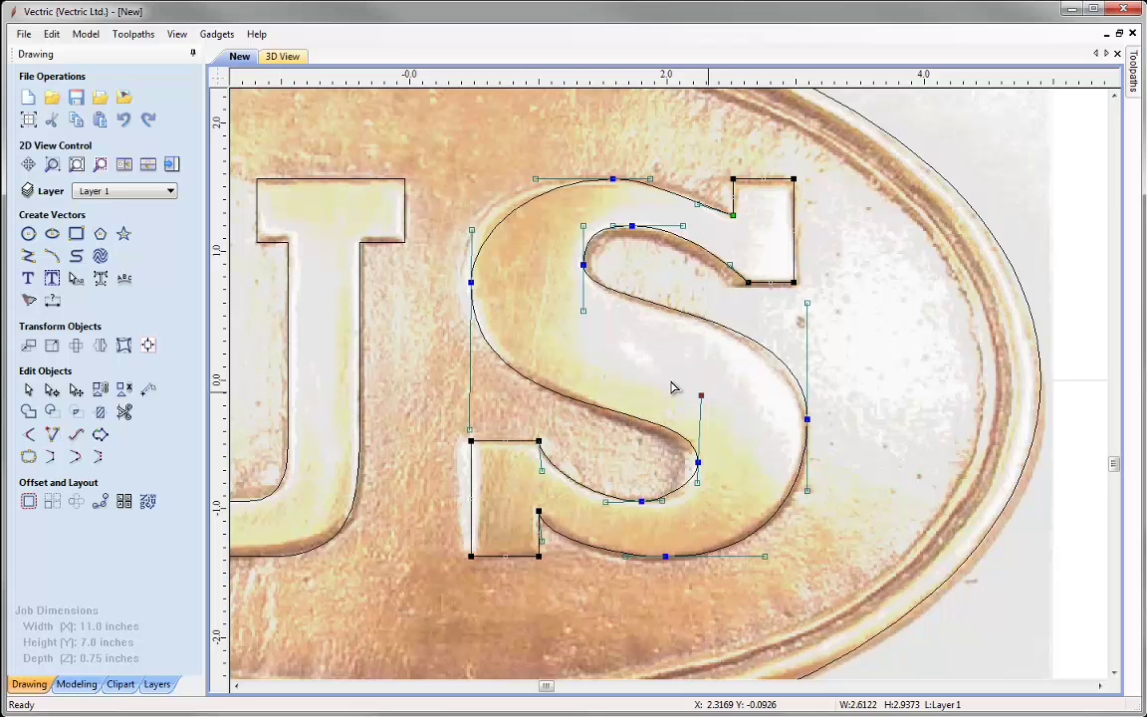
Lengthen the left-hand handle of the S's top outer node and adjust the curve handle beside the upper serif
{"action": "left_click", "coordinate": [536, 179]}
{"action": "key", "text": "Left"}
{"action": "key", "text": "Left"}
{"action": "key", "text": "Left"}
{"action": "key", "text": "Left"}
{"action": "key", "text": "Left"}
{"action": "key", "text": "Left"}
{"action": "key", "text": "Left"}
{"action": "key", "text": "Left"}
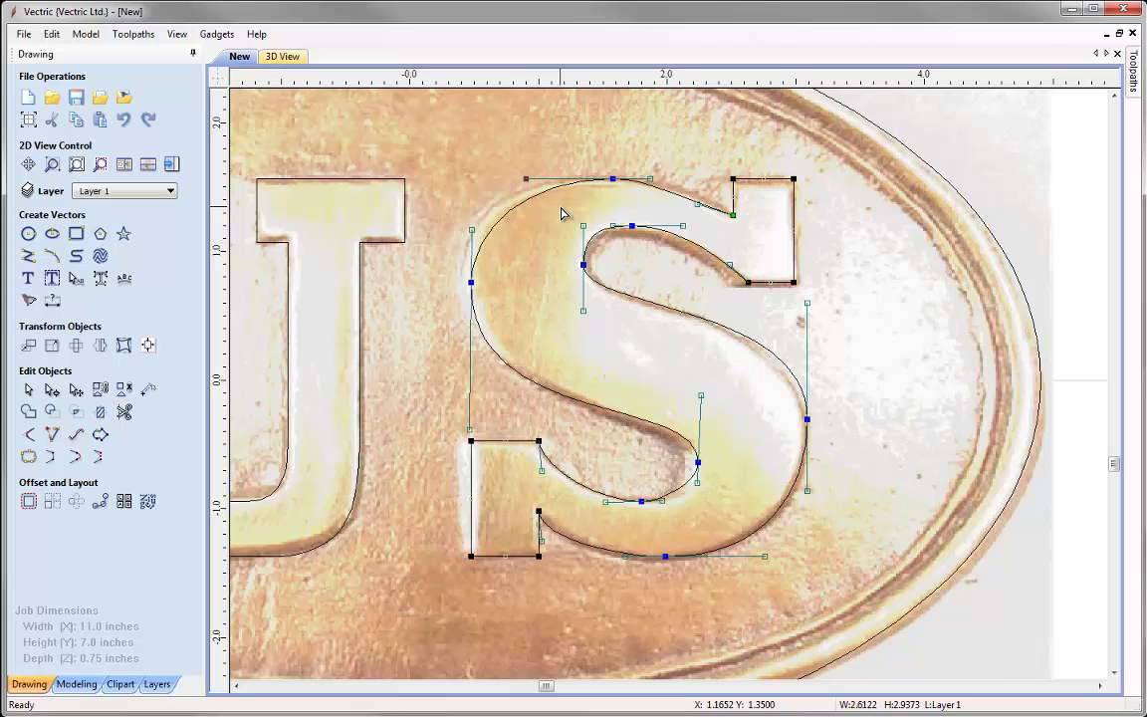
{"action": "key", "text": "Left"}
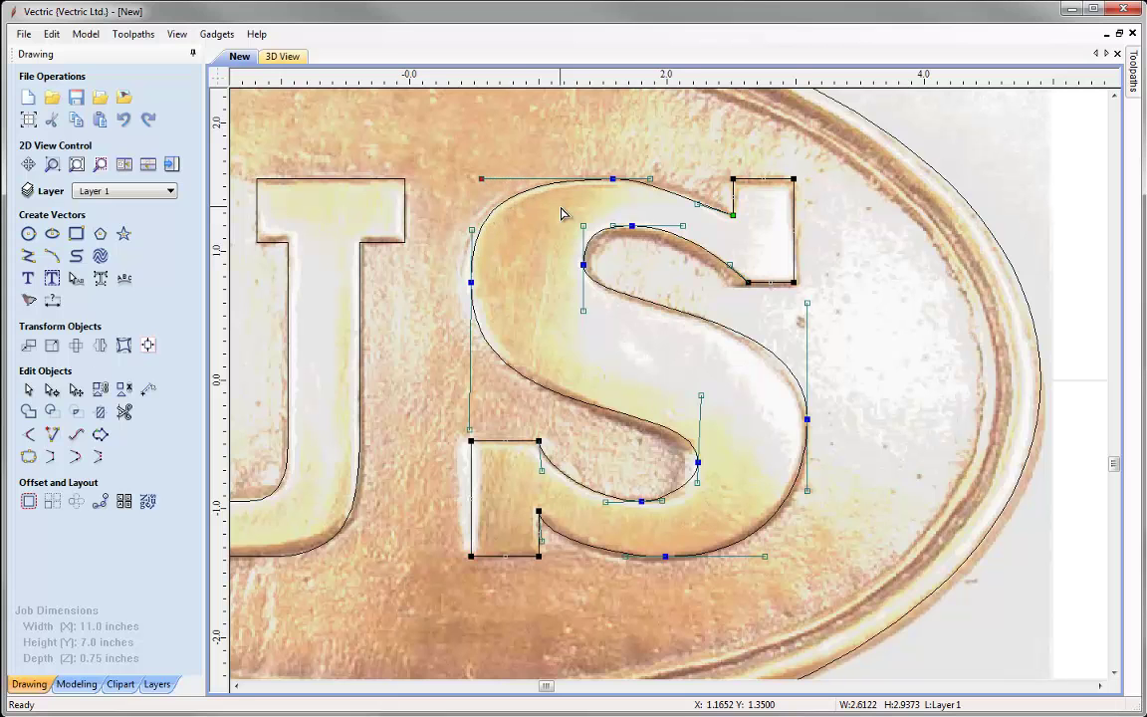
{"action": "left_click", "coordinate": [699, 205]}
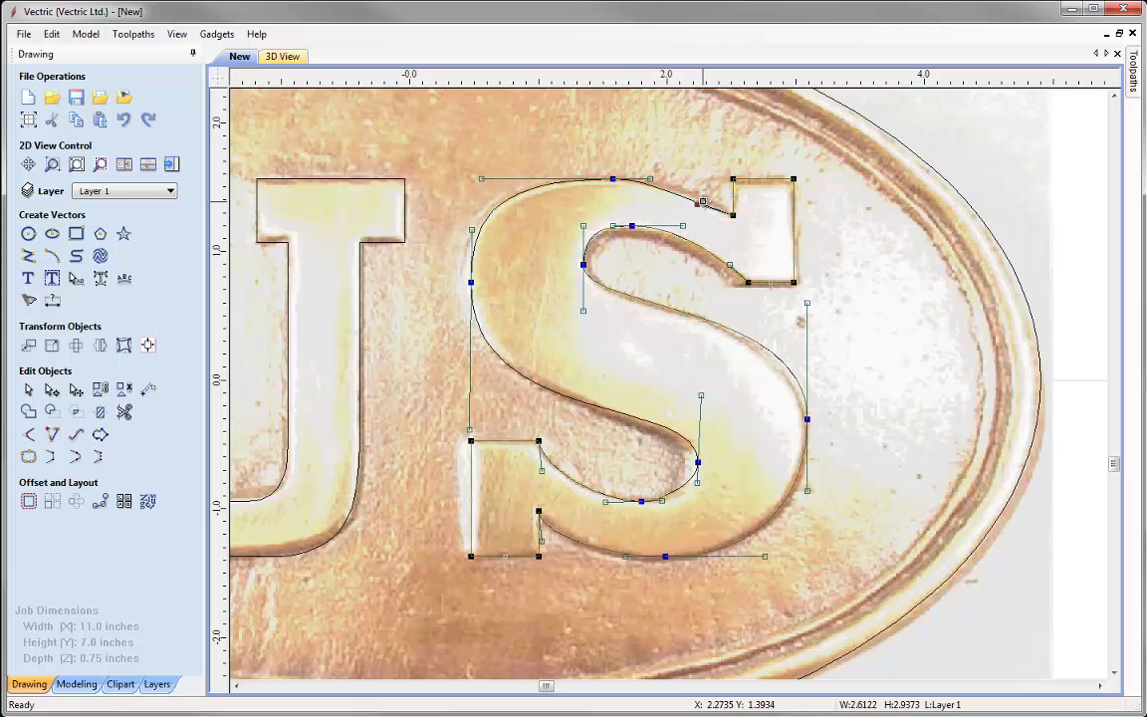
Insert a point midway along each of the S's two diagonal curves and finish node editing
{"action": "scroll", "coordinate": [702, 201], "scroll_direction": "up", "scroll_amount": 1}
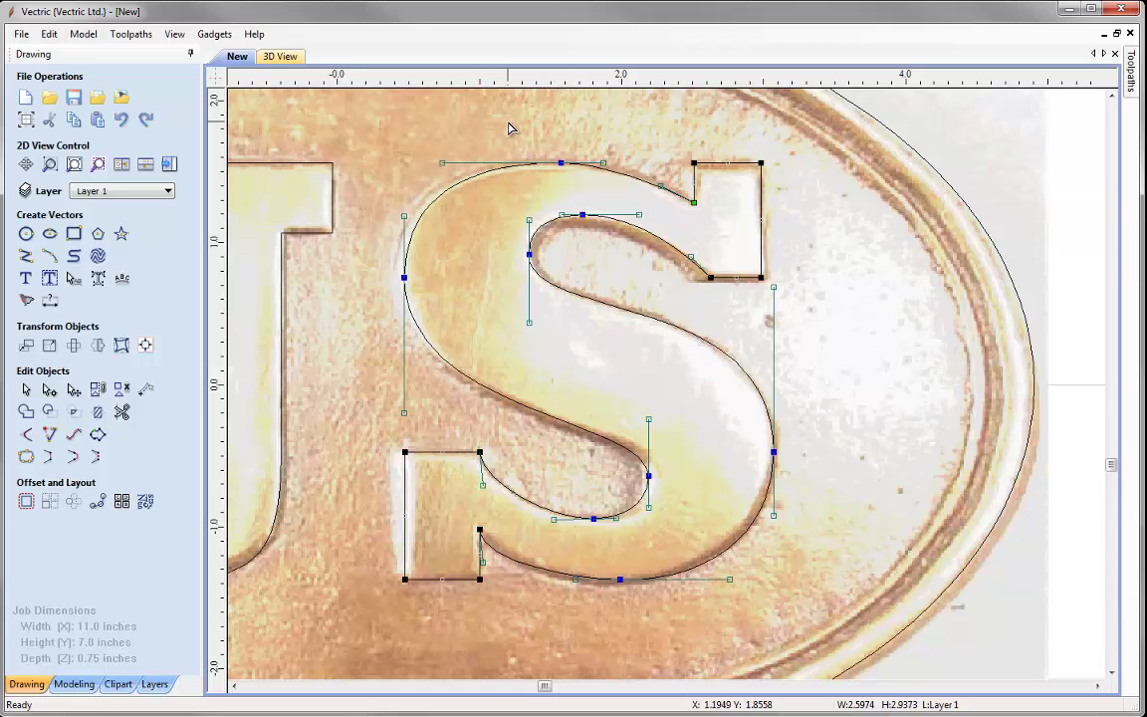
{"action": "right_click", "coordinate": [661, 323]}
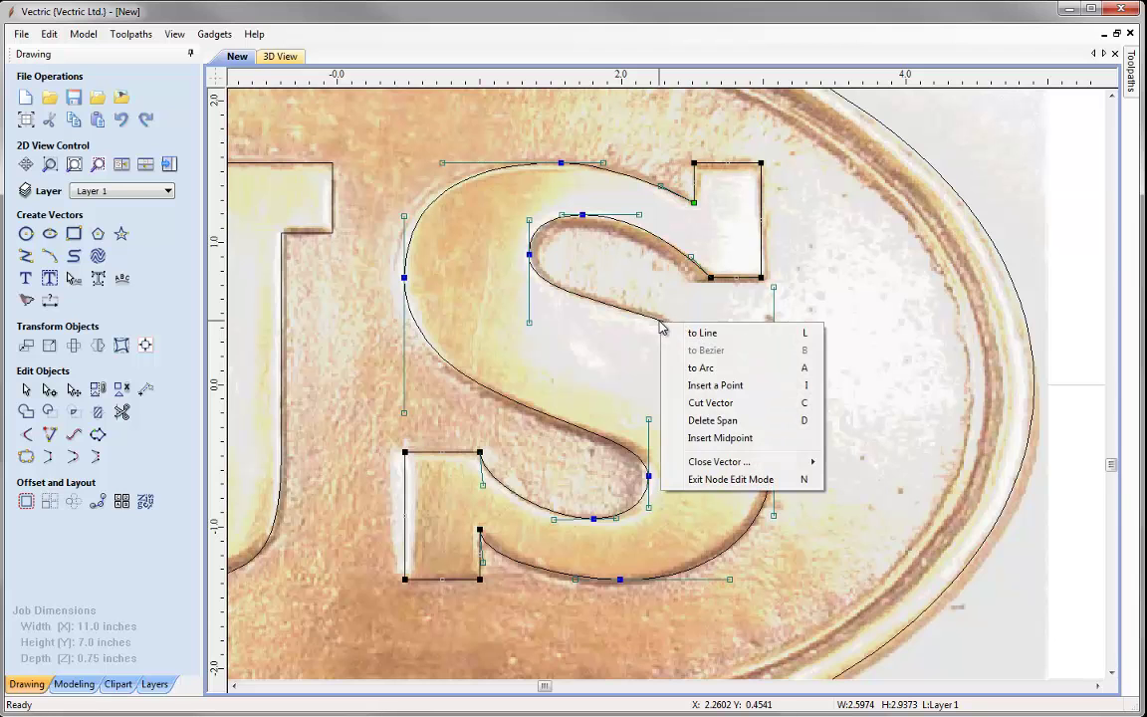
{"action": "left_click", "coordinate": [704, 388]}
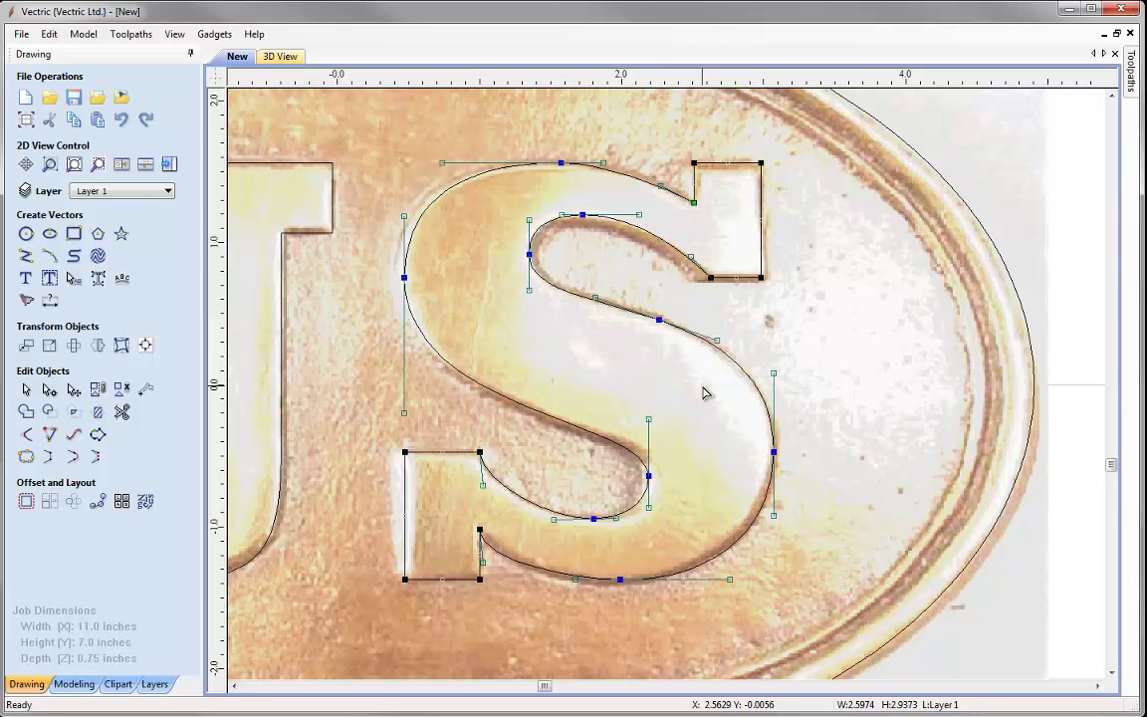
{"action": "double_click", "coordinate": [546, 415]}
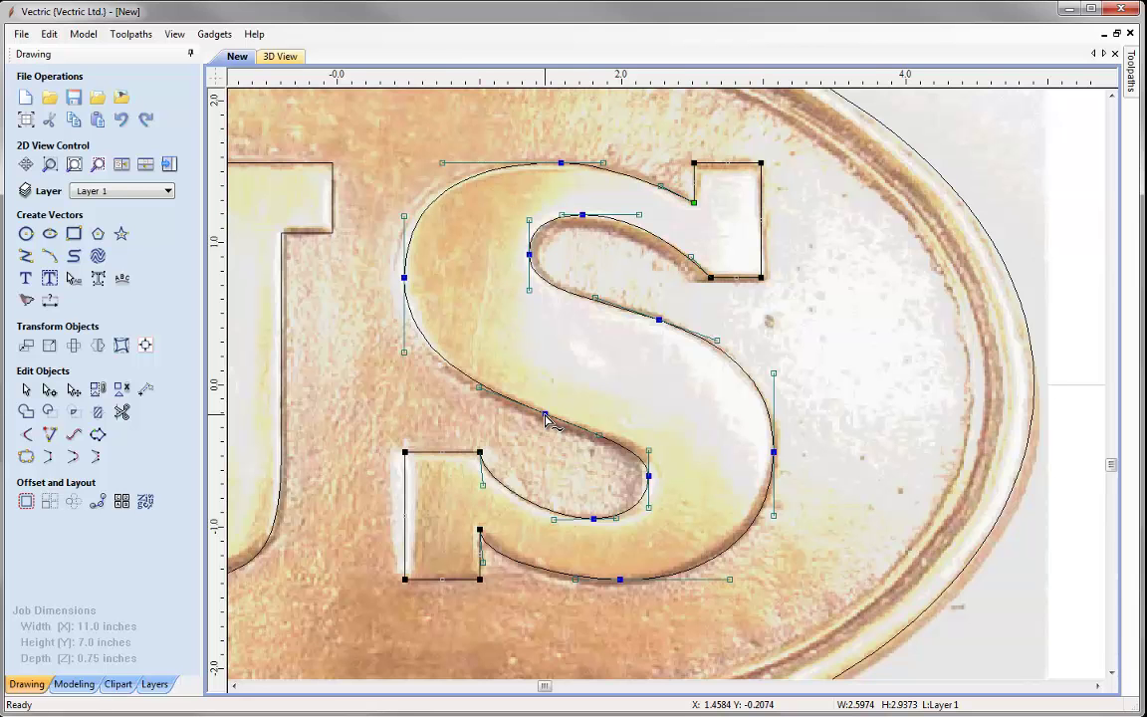
{"action": "scroll", "coordinate": [546, 420], "scroll_direction": "up", "scroll_amount": 2}
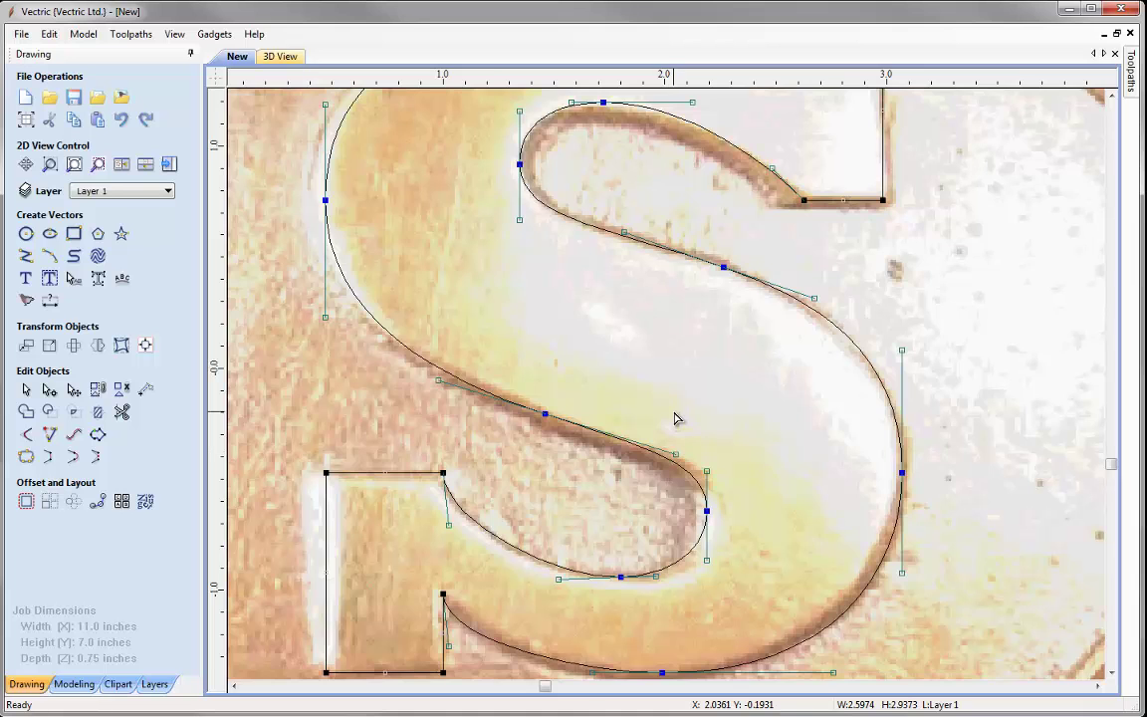
{"action": "scroll", "coordinate": [676, 418], "scroll_direction": "down", "scroll_amount": 2}
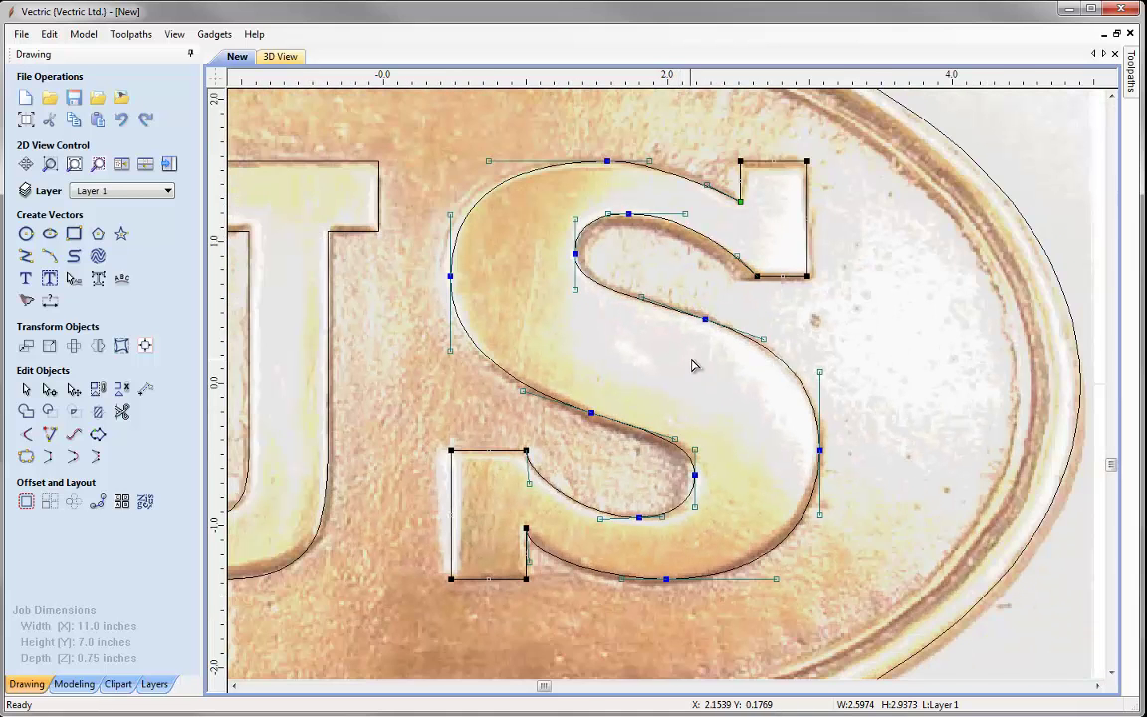
{"action": "scroll", "coordinate": [697, 358], "scroll_direction": "up", "scroll_amount": 1}
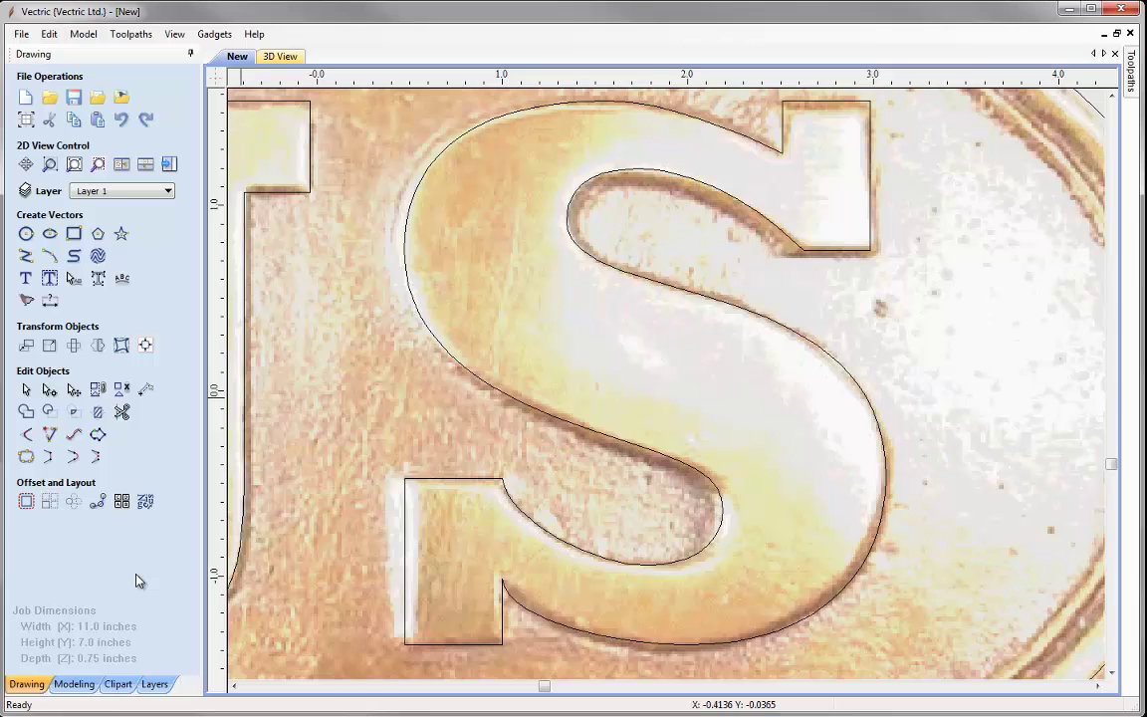
Hide the Bitmap Layer so only the traced vectors show in the whole job view
{"action": "key", "text": "F3"}
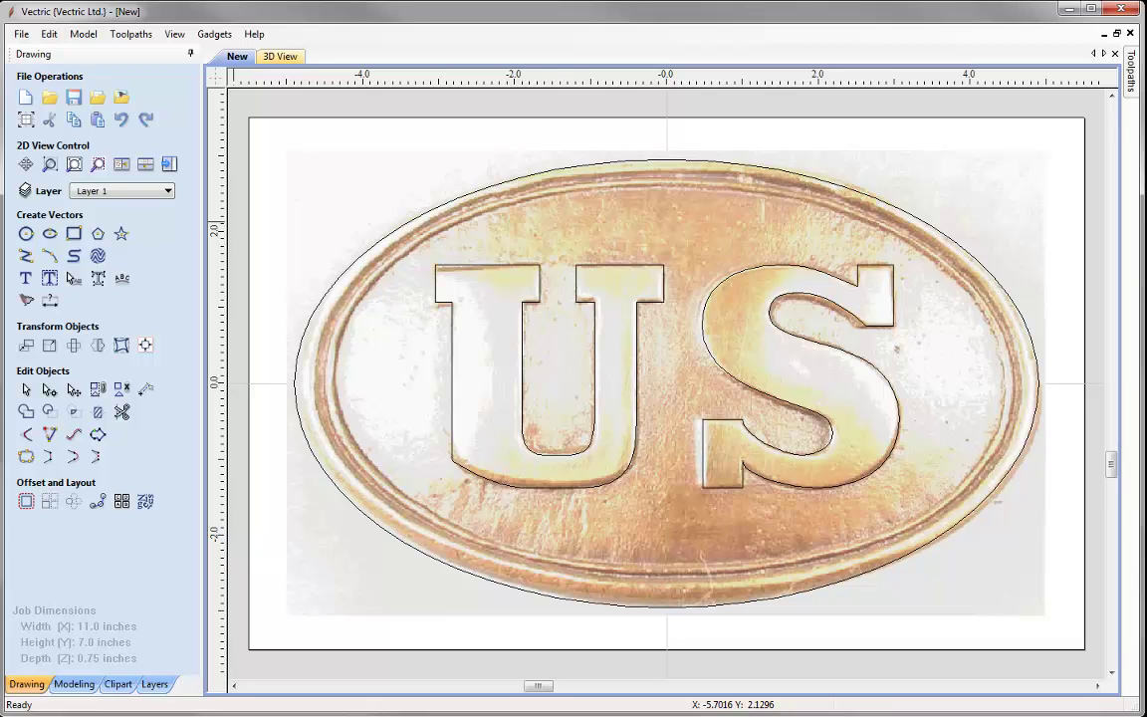
{"action": "left_click", "coordinate": [149, 191]}
{"action": "left_click", "coordinate": [79, 213]}
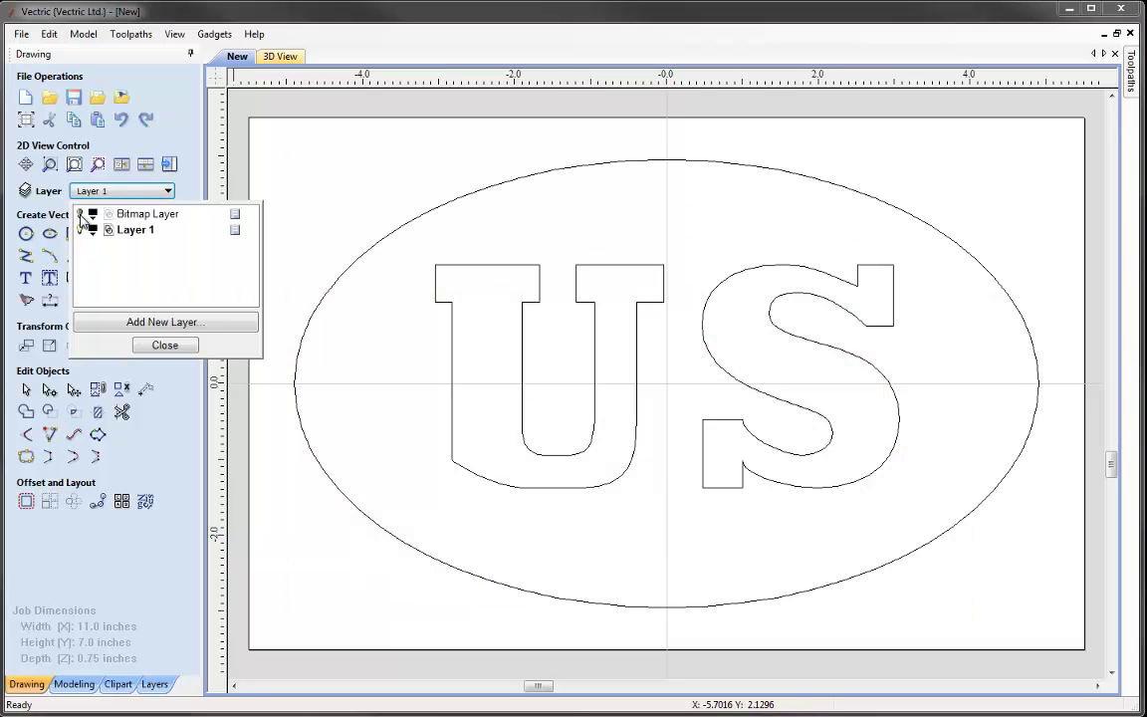
{"action": "left_click", "coordinate": [265, 414]}
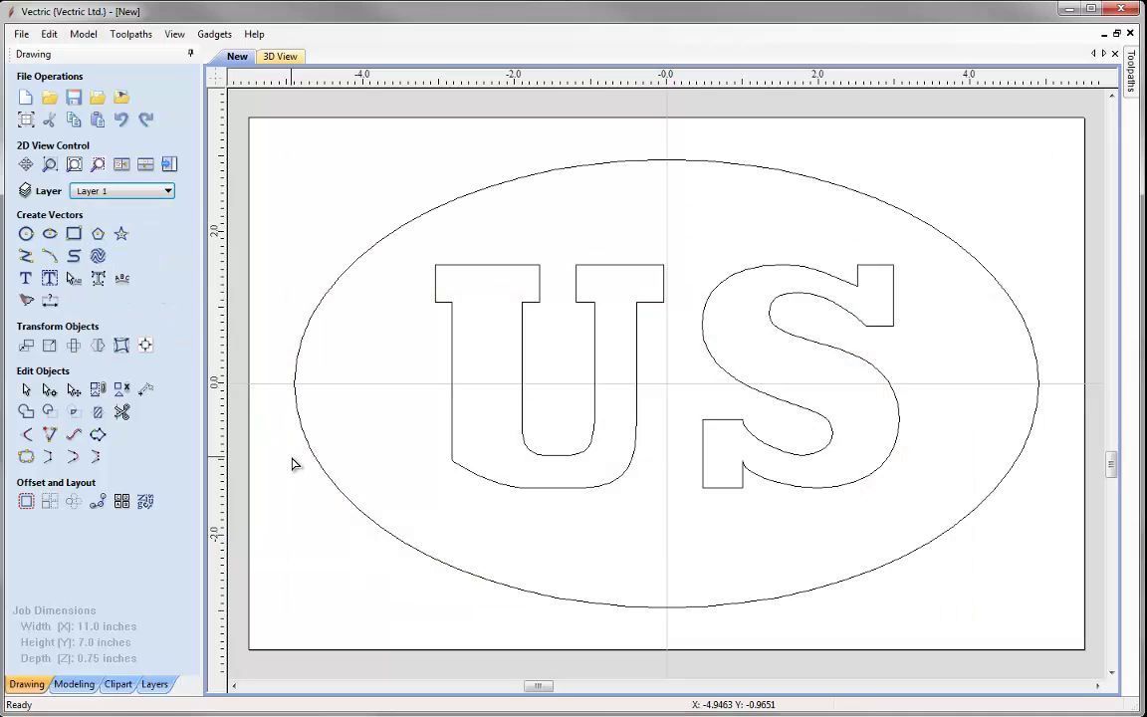
Reopen the U's nodes, lower the outer lower-left corner's Bezier handle, raise its node slightly, and finish node editing with the whole job in view
{"action": "left_click", "coordinate": [451, 464]}
{"action": "scroll", "coordinate": [448, 464], "scroll_direction": "up", "scroll_amount": 2}
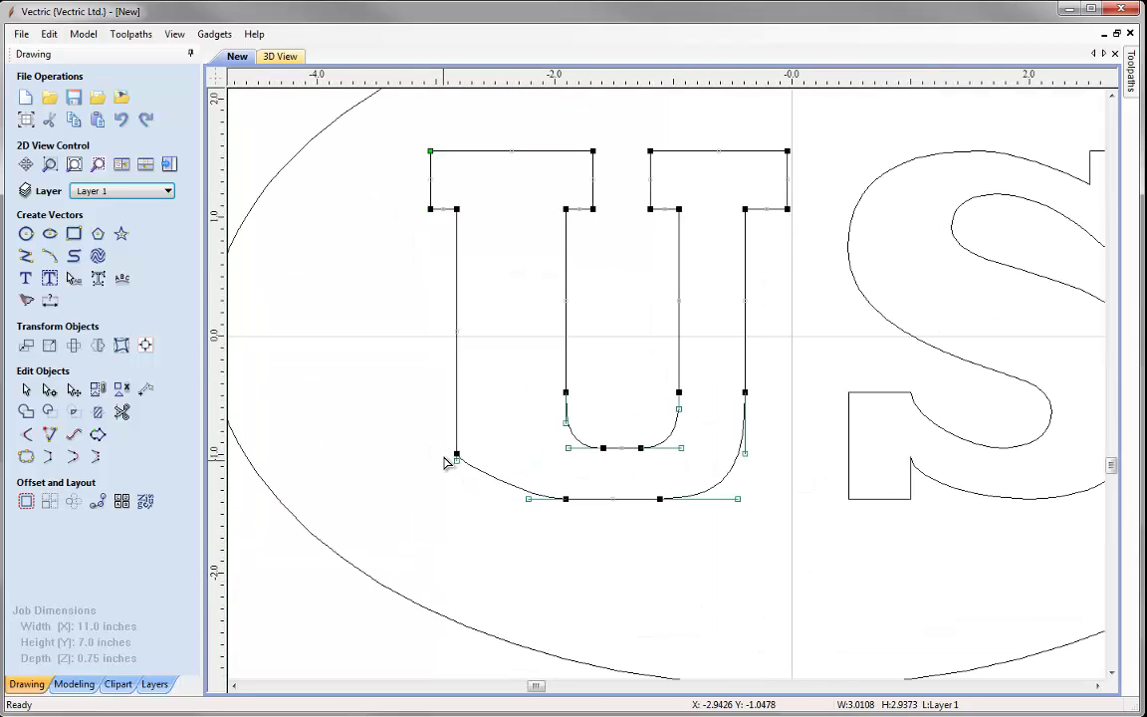
{"action": "left_click", "coordinate": [456, 460]}
{"action": "key", "text": "Down"}
{"action": "key", "text": "Down"}
{"action": "key", "text": "Down"}
{"action": "key", "text": "Down"}
{"action": "key", "text": "Down"}
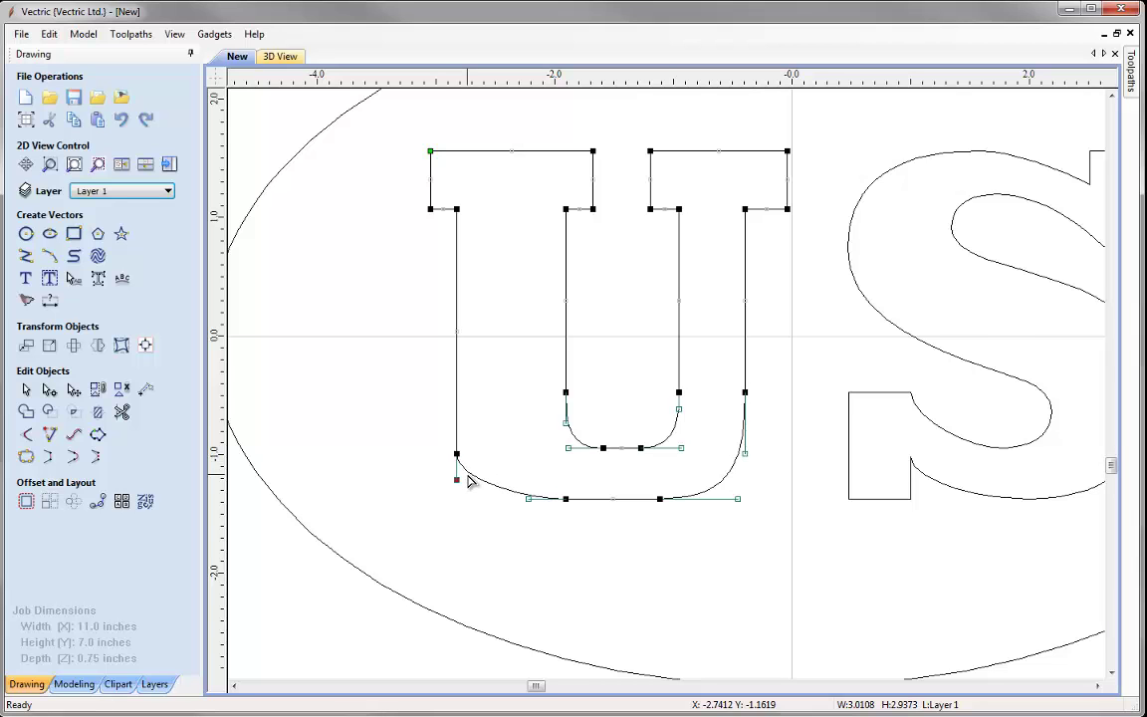
{"action": "left_click", "coordinate": [456, 455]}
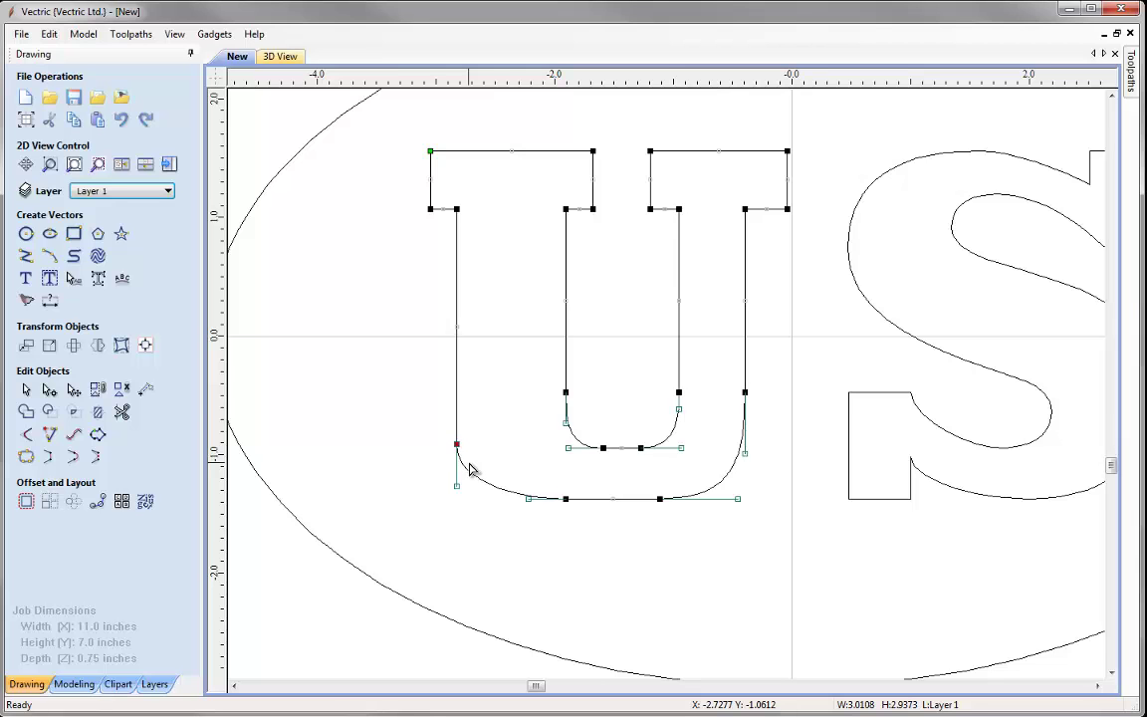
{"action": "left_click", "coordinate": [499, 540]}
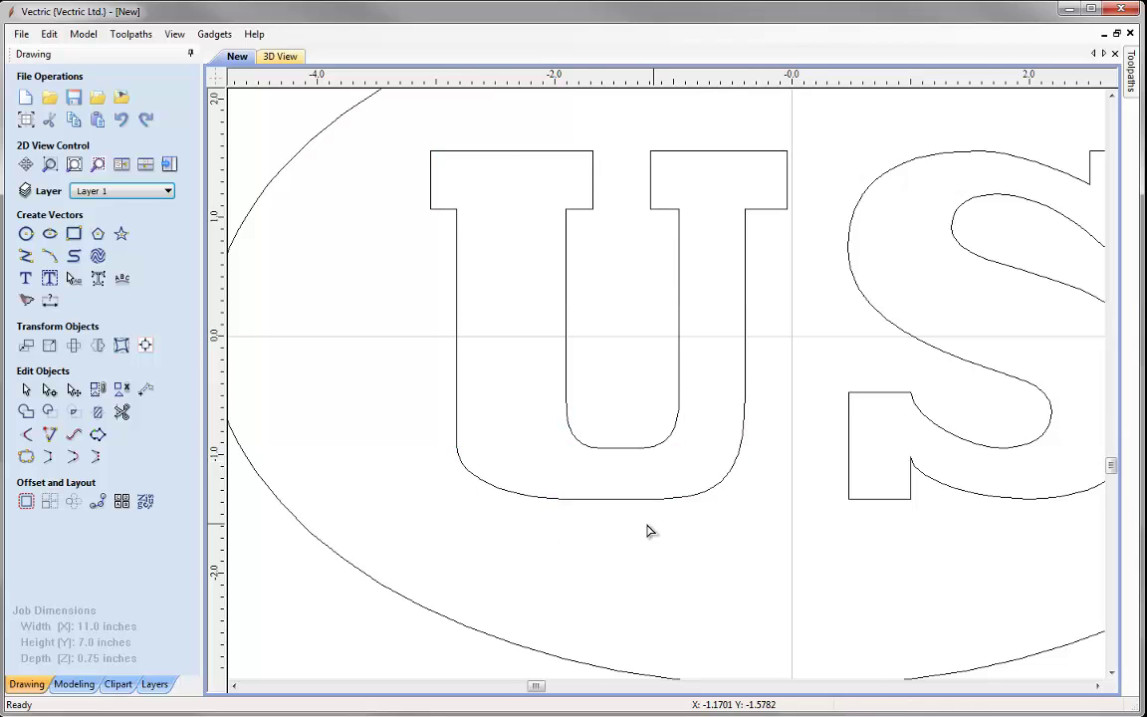
{"action": "middle_click_drag", "start_coordinate": [648, 530], "coordinate": [506, 530]}
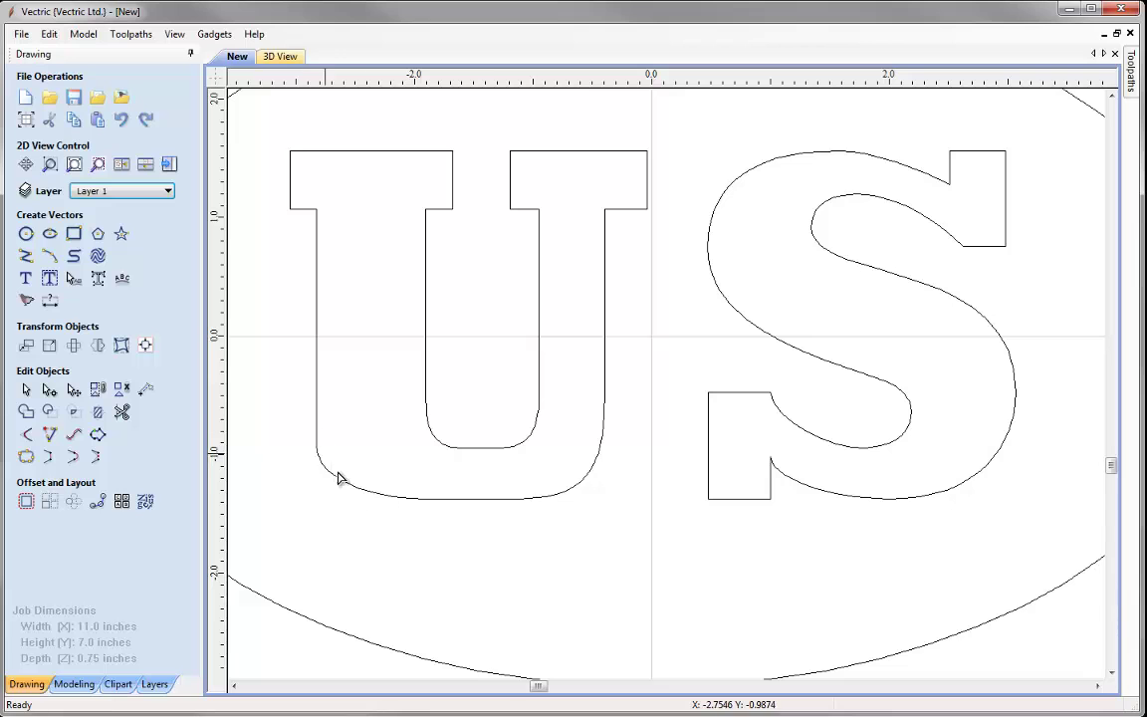
{"action": "scroll", "coordinate": [483, 509], "scroll_direction": "down", "scroll_amount": 1}
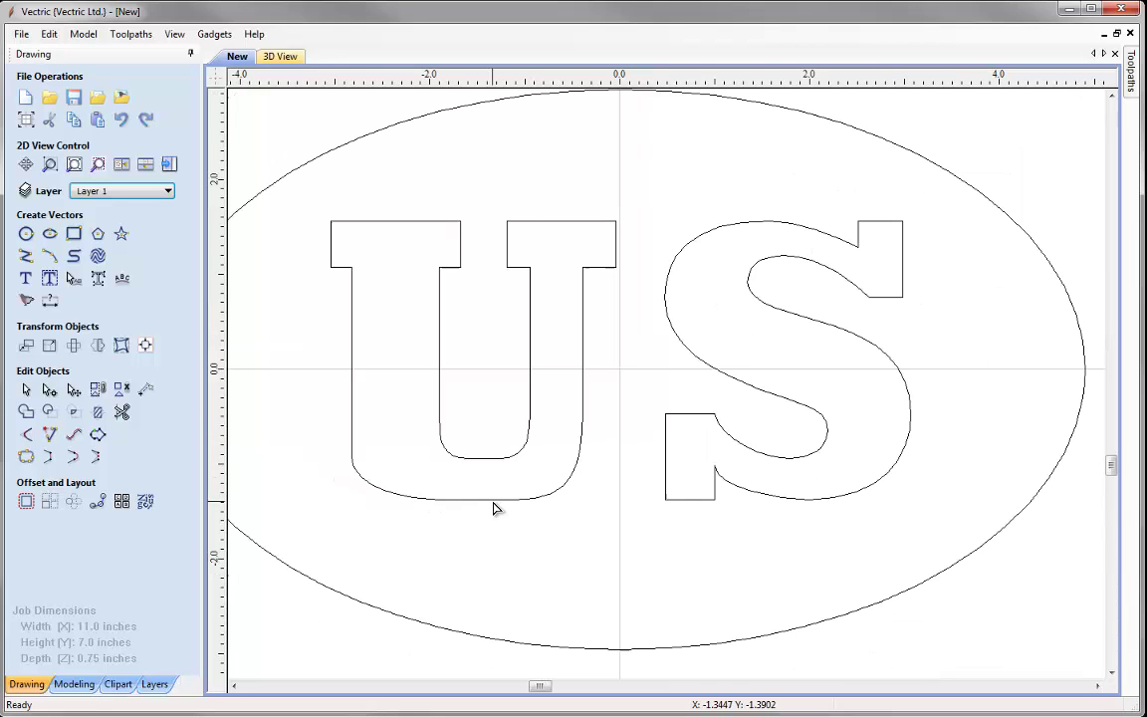
{"action": "key", "text": "F3"}
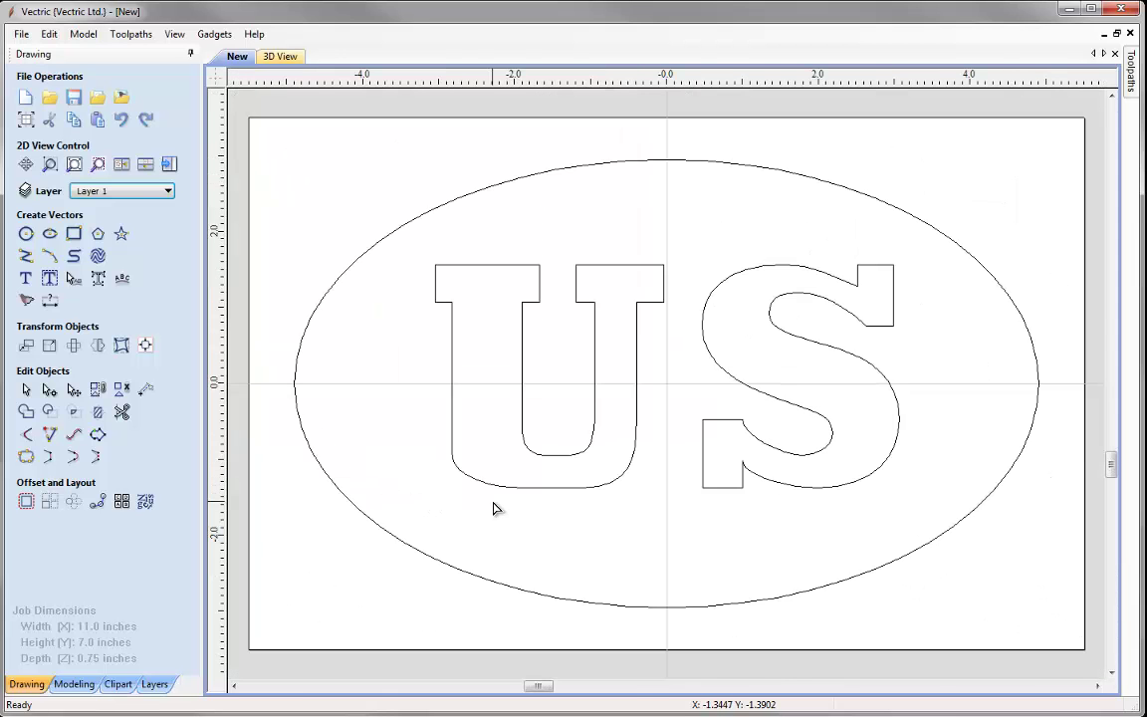